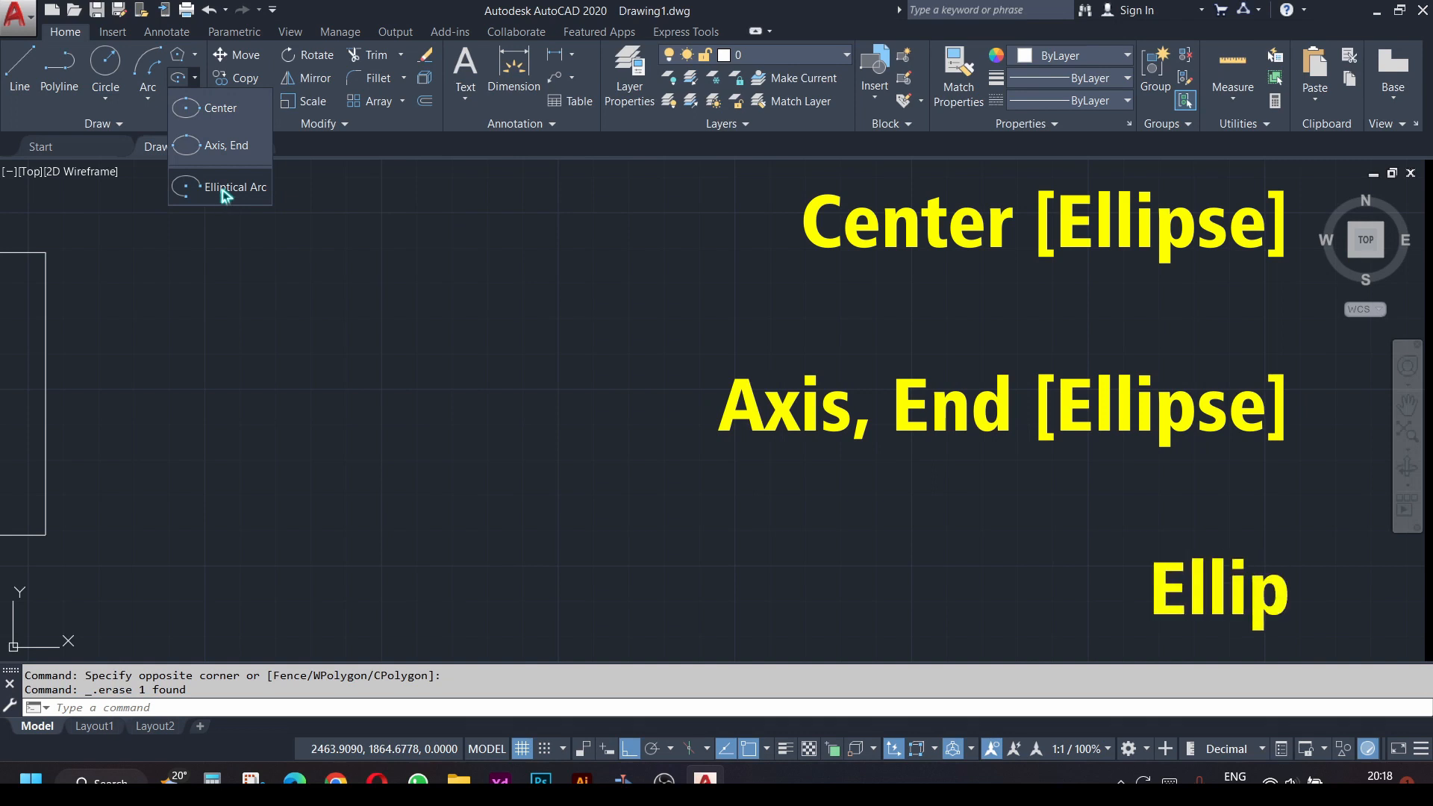
- Draw an ellipse from its center with a horizontal semi-axis of 50 and a vertical semi-axis of 30
{"action": "left_click", "coordinate": [201, 111]}
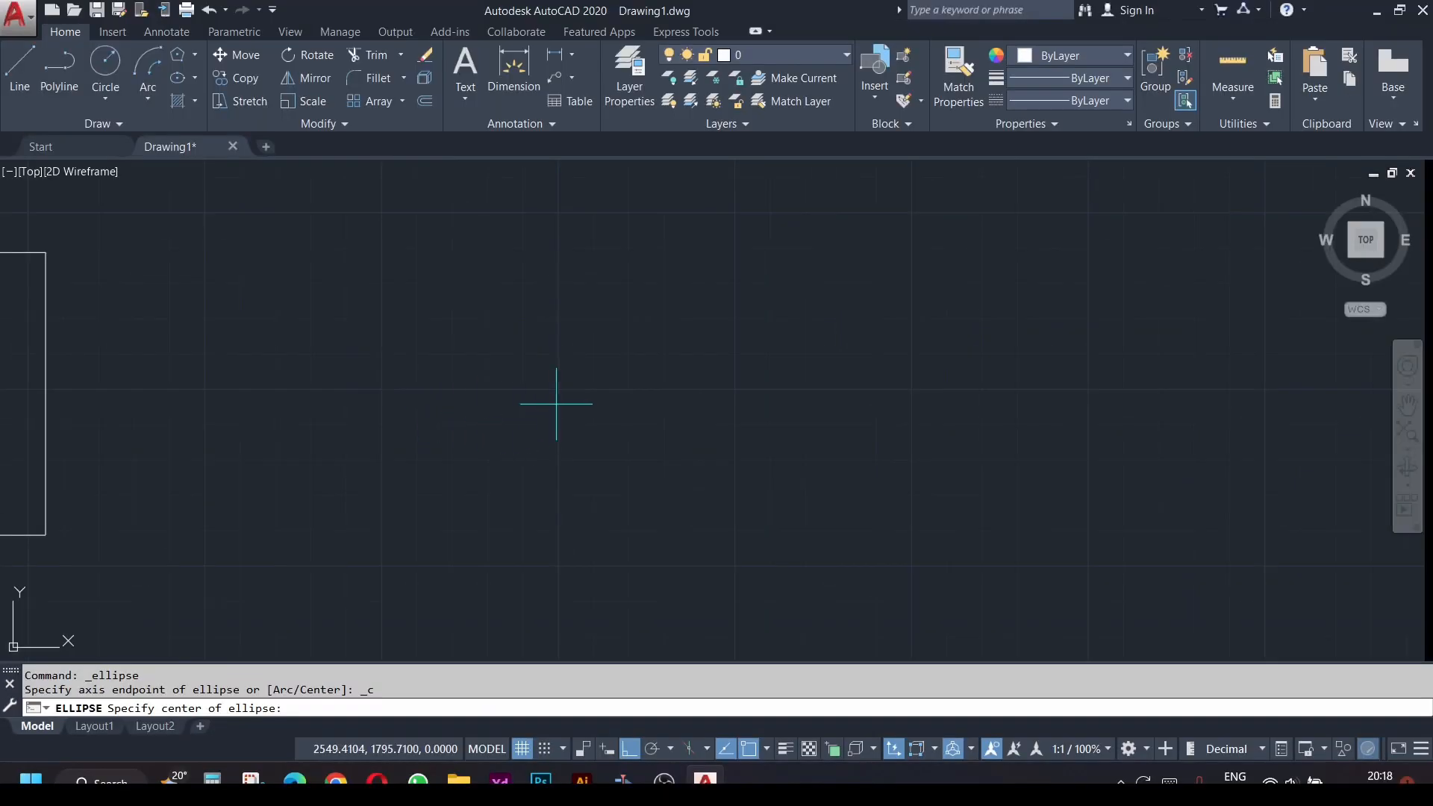
{"action": "left_click", "coordinate": [1114, 85]}
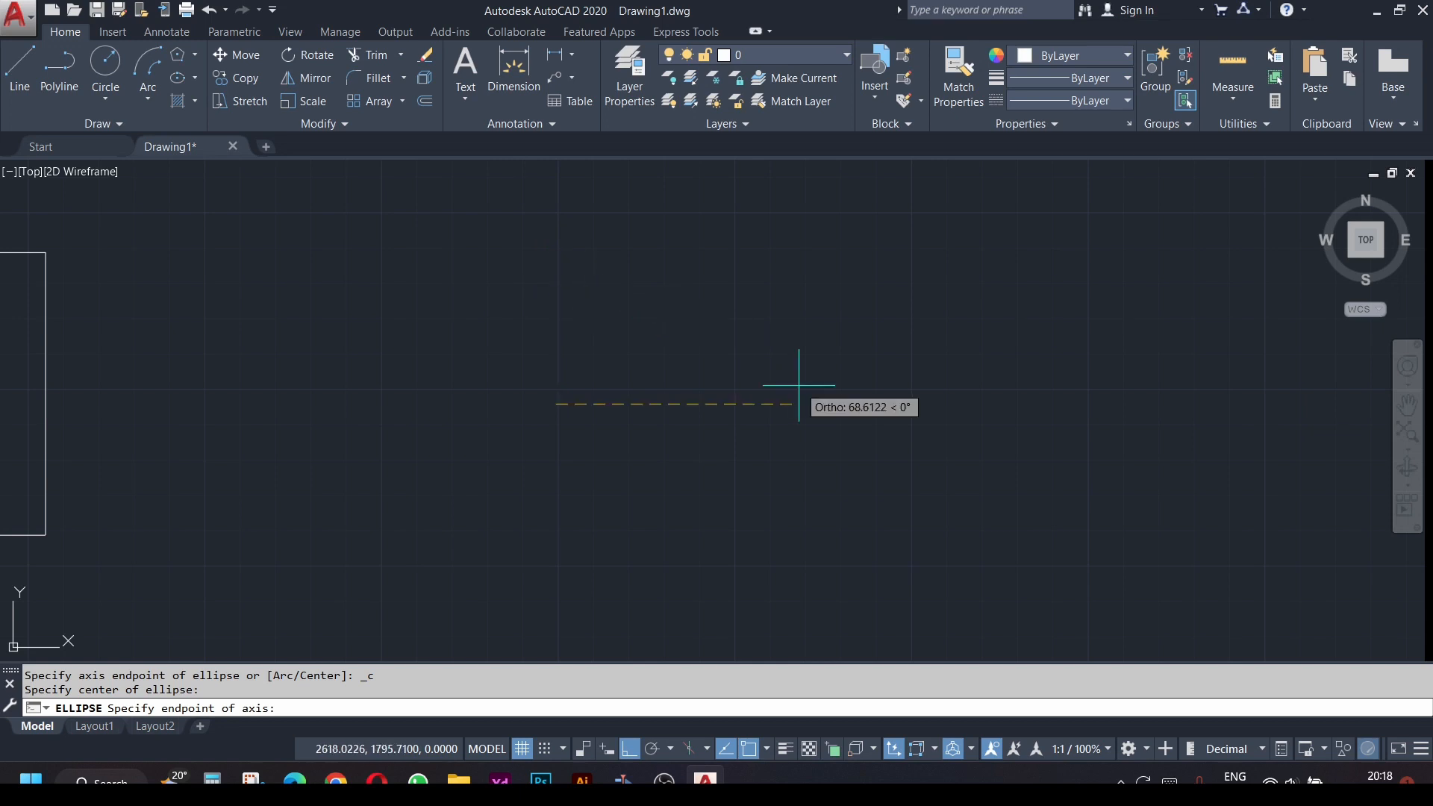
{"action": "key", "text": "Return"}
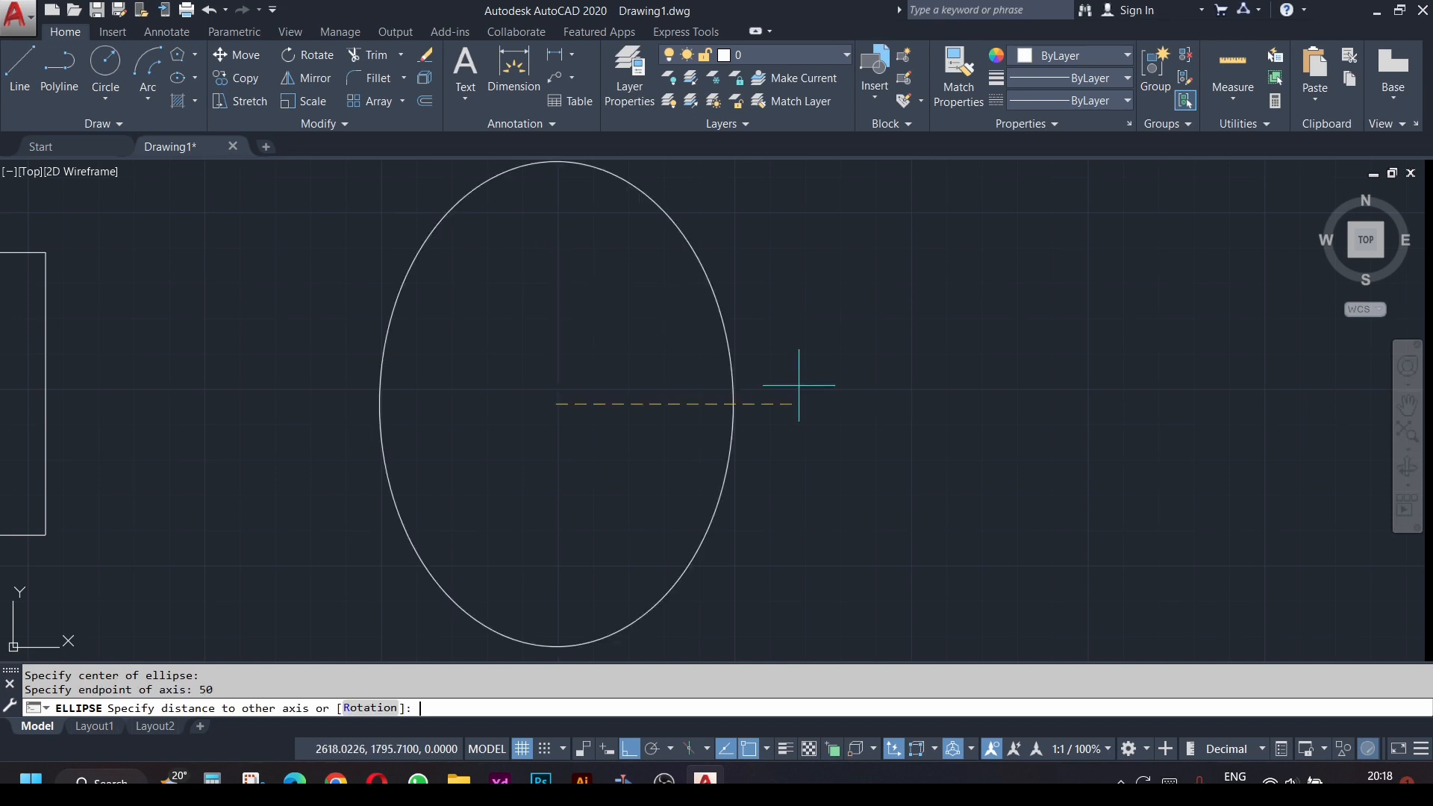
{"action": "type", "text": "30"}
{"action": "key", "text": "Return"}
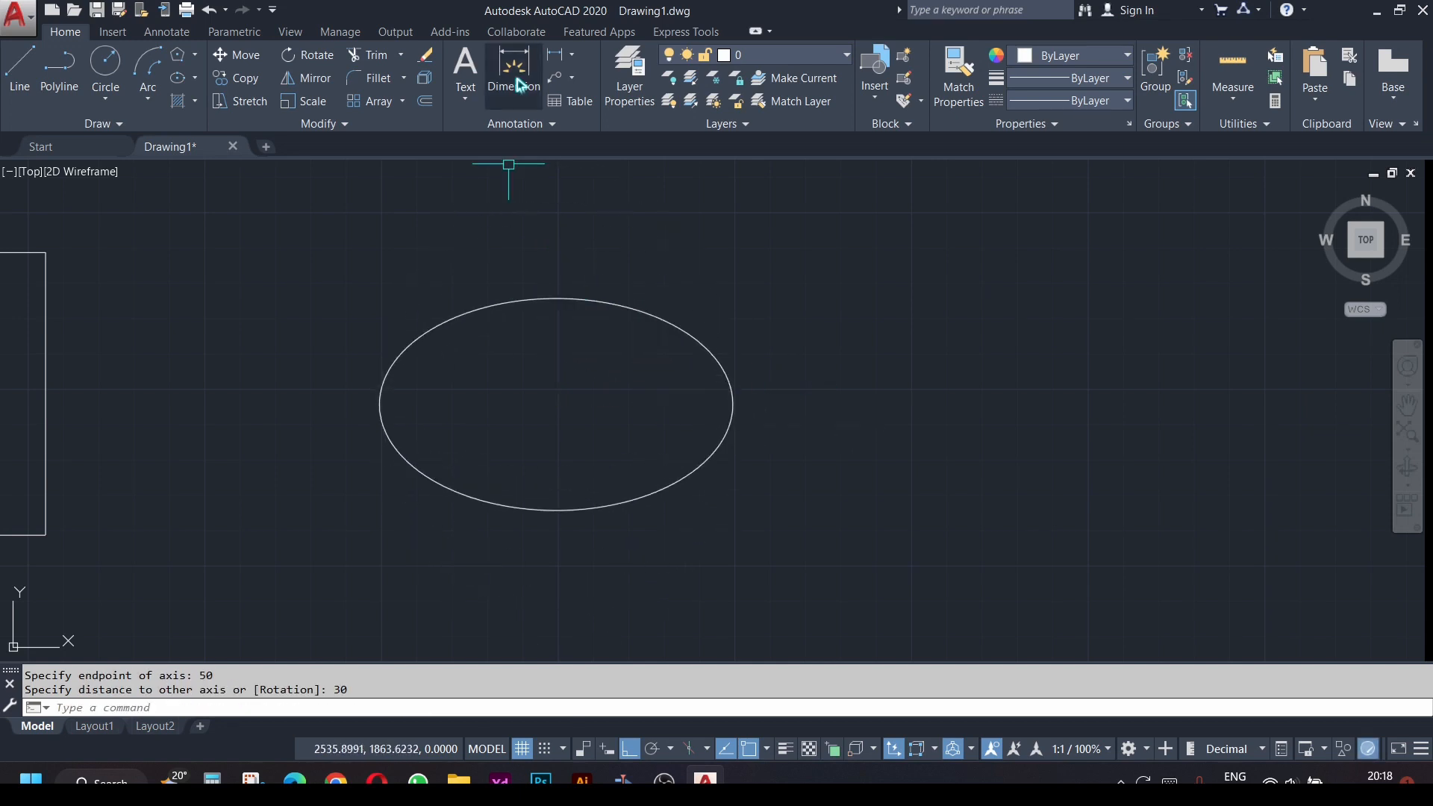
- Dimension the ellipse's horizontal and vertical semi-axes from its center to its quadrants
{"action": "left_click", "coordinate": [513, 71]}
{"action": "left_click", "coordinate": [732, 402]}
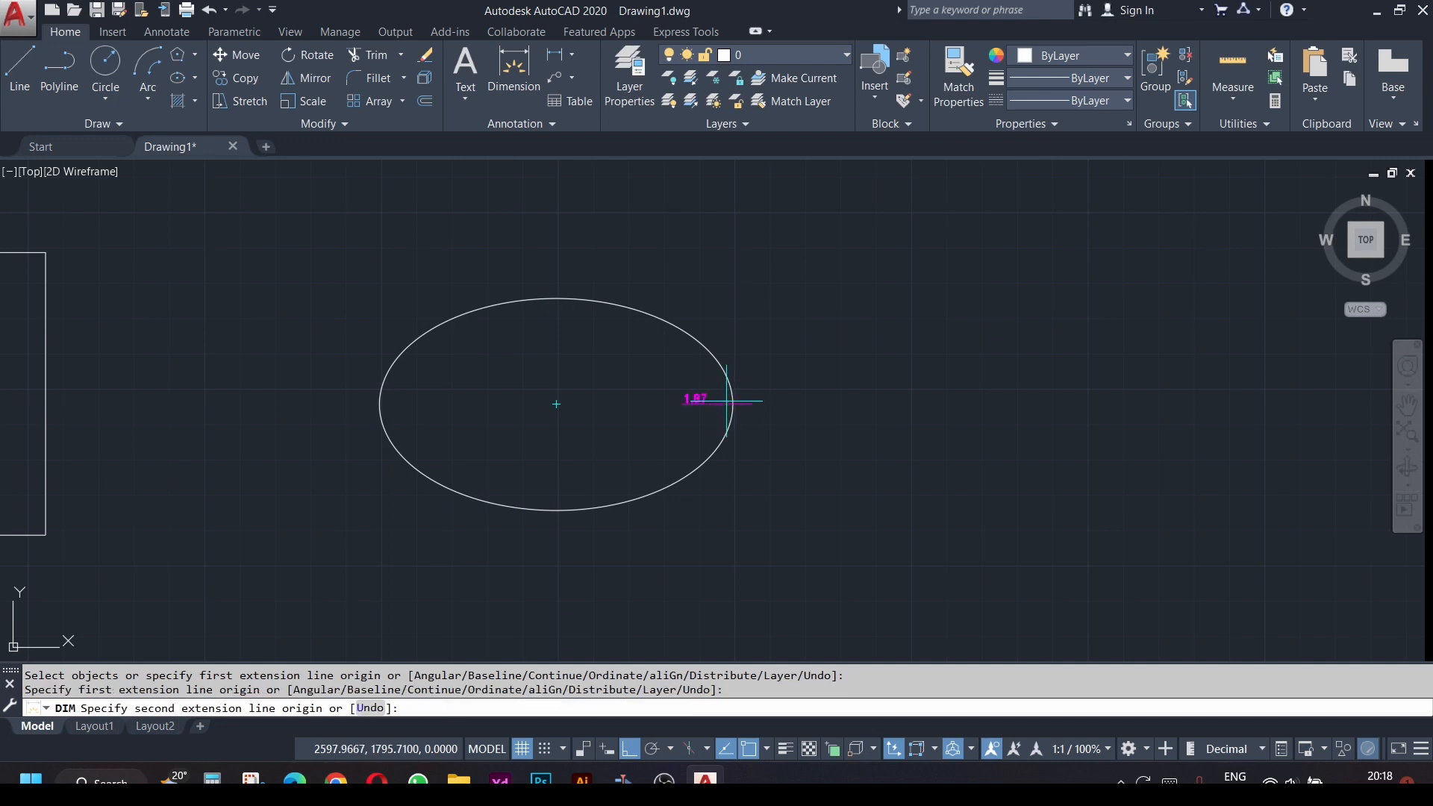
{"action": "left_click", "coordinate": [557, 404]}
{"action": "left_click", "coordinate": [575, 423]}
{"action": "left_click", "coordinate": [556, 403]}
{"action": "left_click", "coordinate": [556, 299]}
{"action": "left_click", "coordinate": [509, 351]}
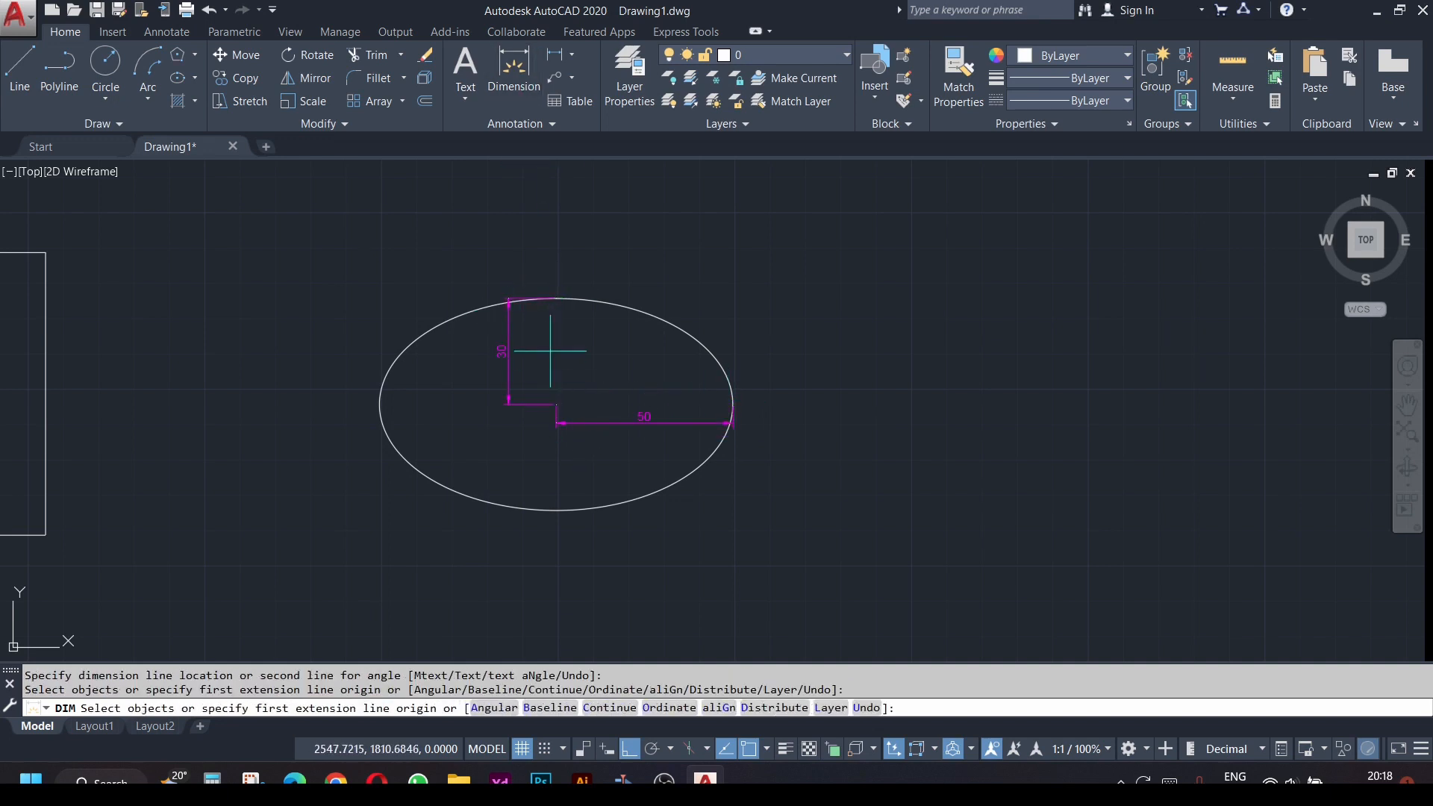
{"action": "scroll", "coordinate": [553, 345], "scroll_direction": "up", "scroll_amount": 2}
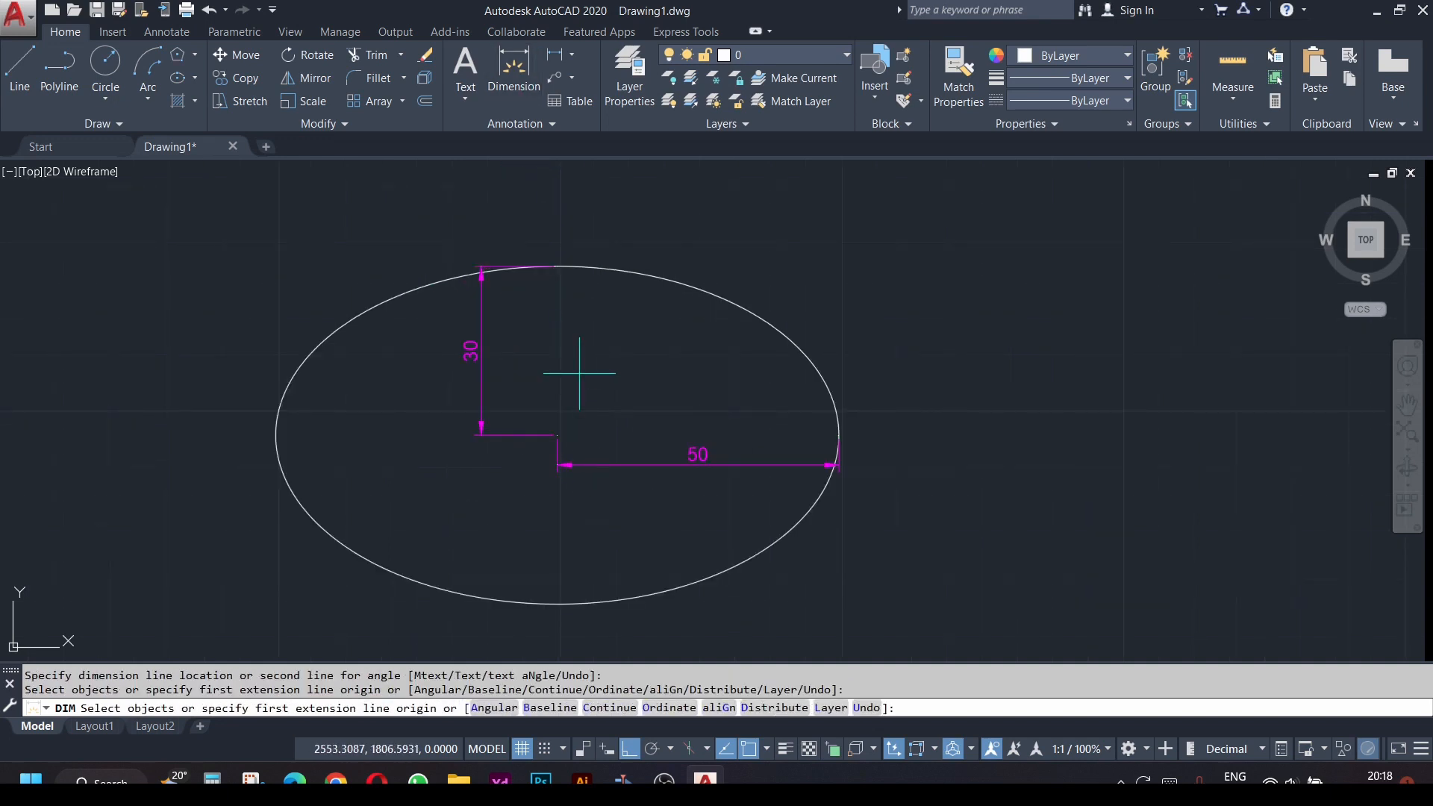
{"action": "key", "text": "Escape"}
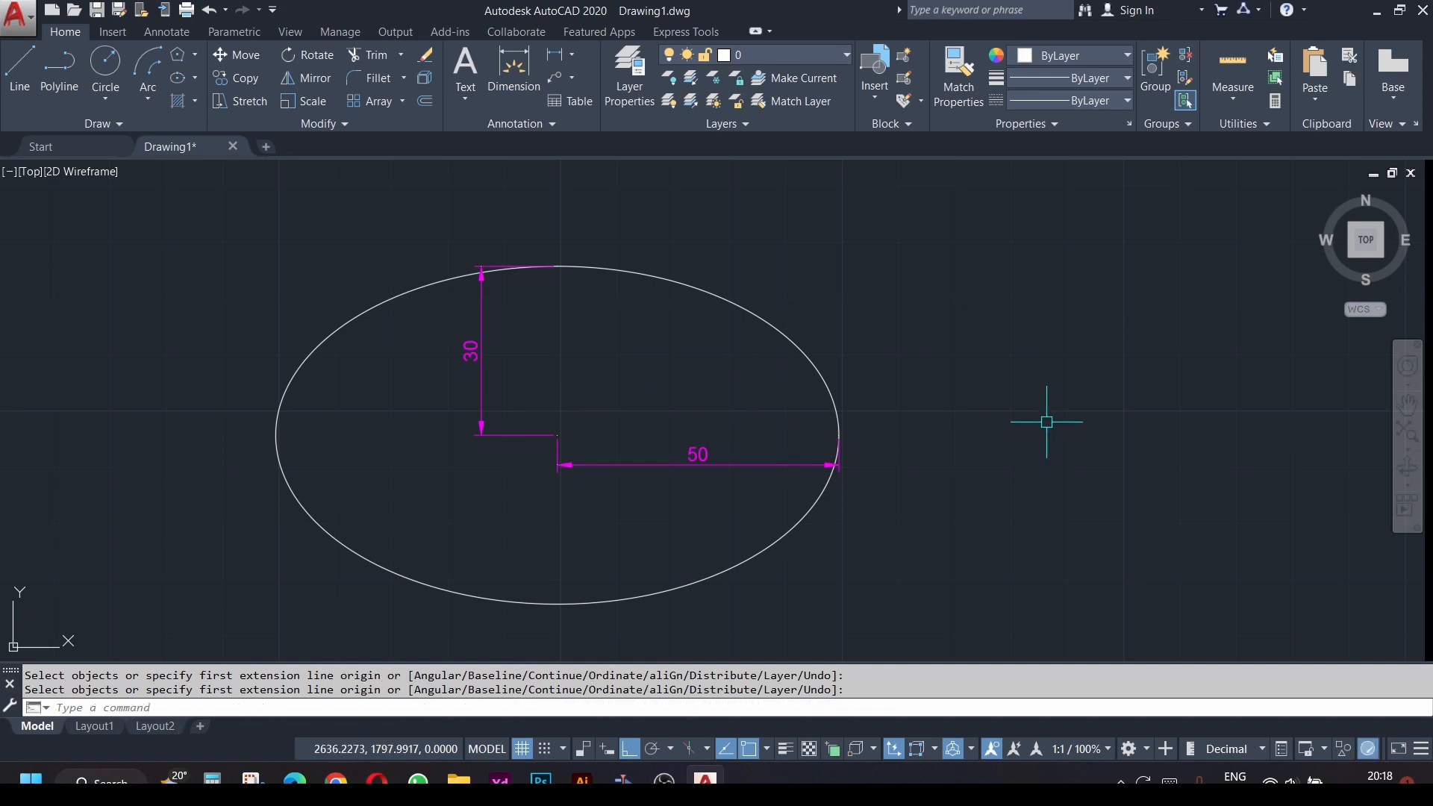
- Draw a second center ellipse beside the first, with a vertical semi-axis of 50 first and a horizontal one of 30
{"action": "middle_click_drag", "start_coordinate": [1042, 415], "coordinate": [701, 391]}
{"action": "left_click", "coordinate": [178, 78]}
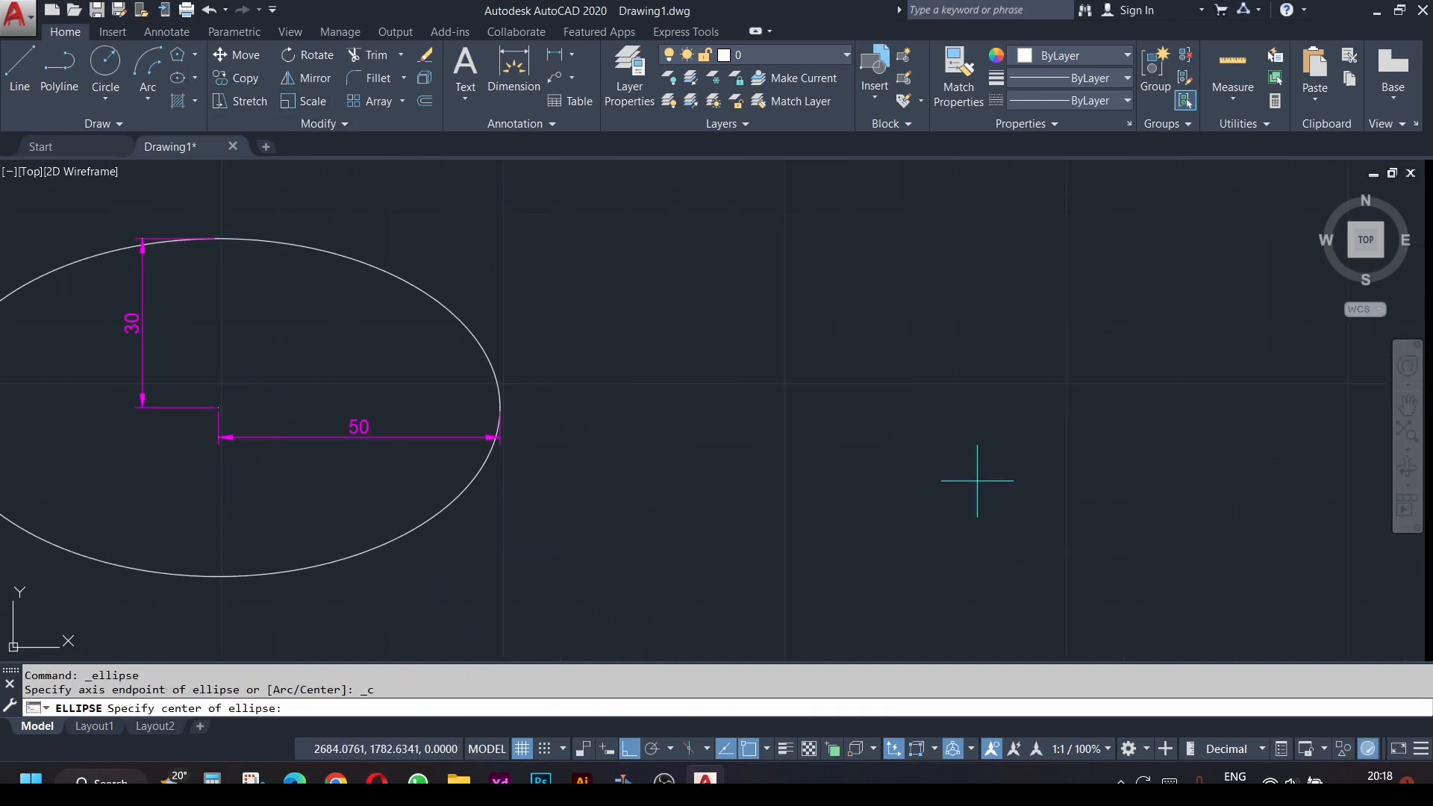
{"action": "scroll", "coordinate": [970, 467], "scroll_direction": "down", "scroll_amount": 2}
{"action": "left_click", "coordinate": [946, 441]}
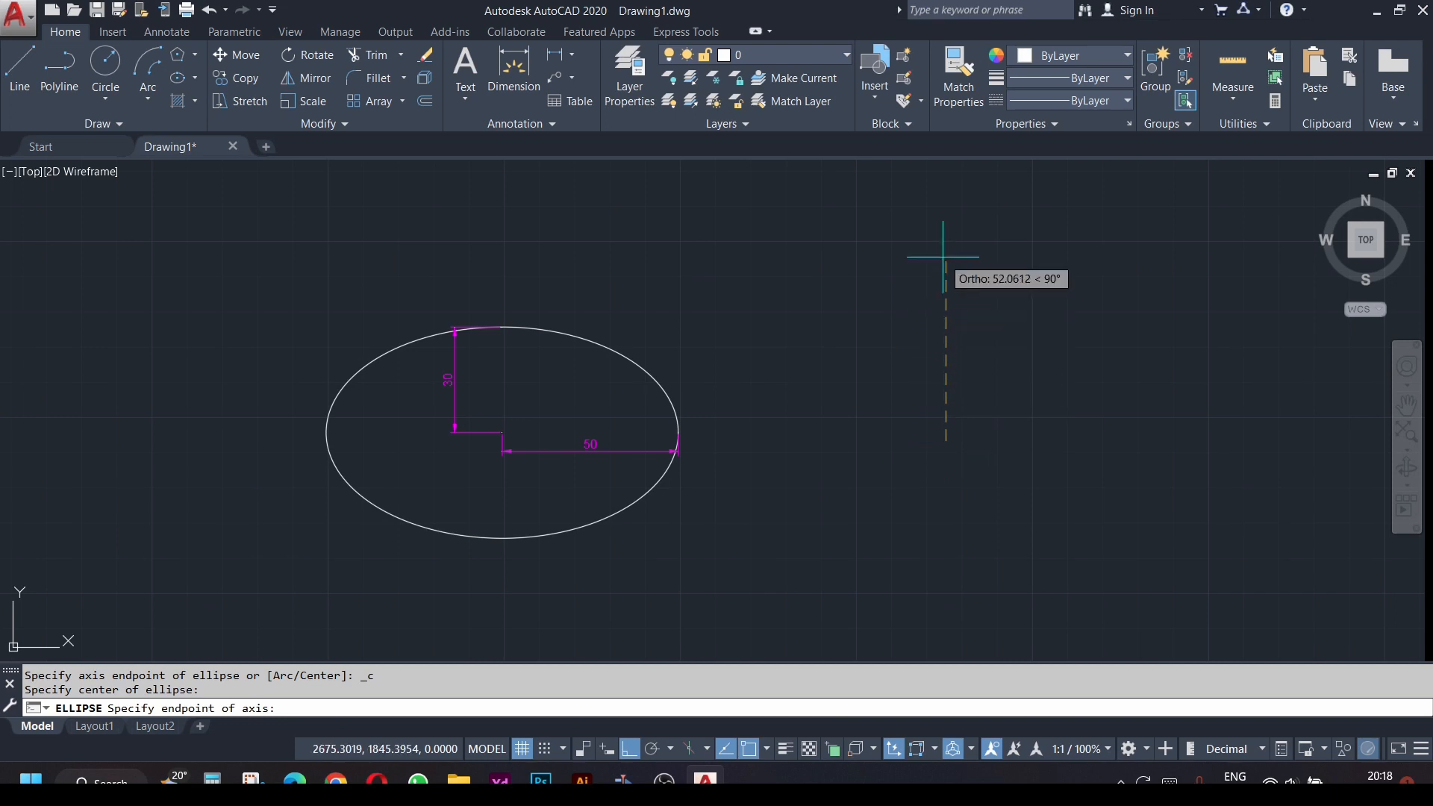
{"action": "type", "text": "50"}
{"action": "key", "text": "Return"}
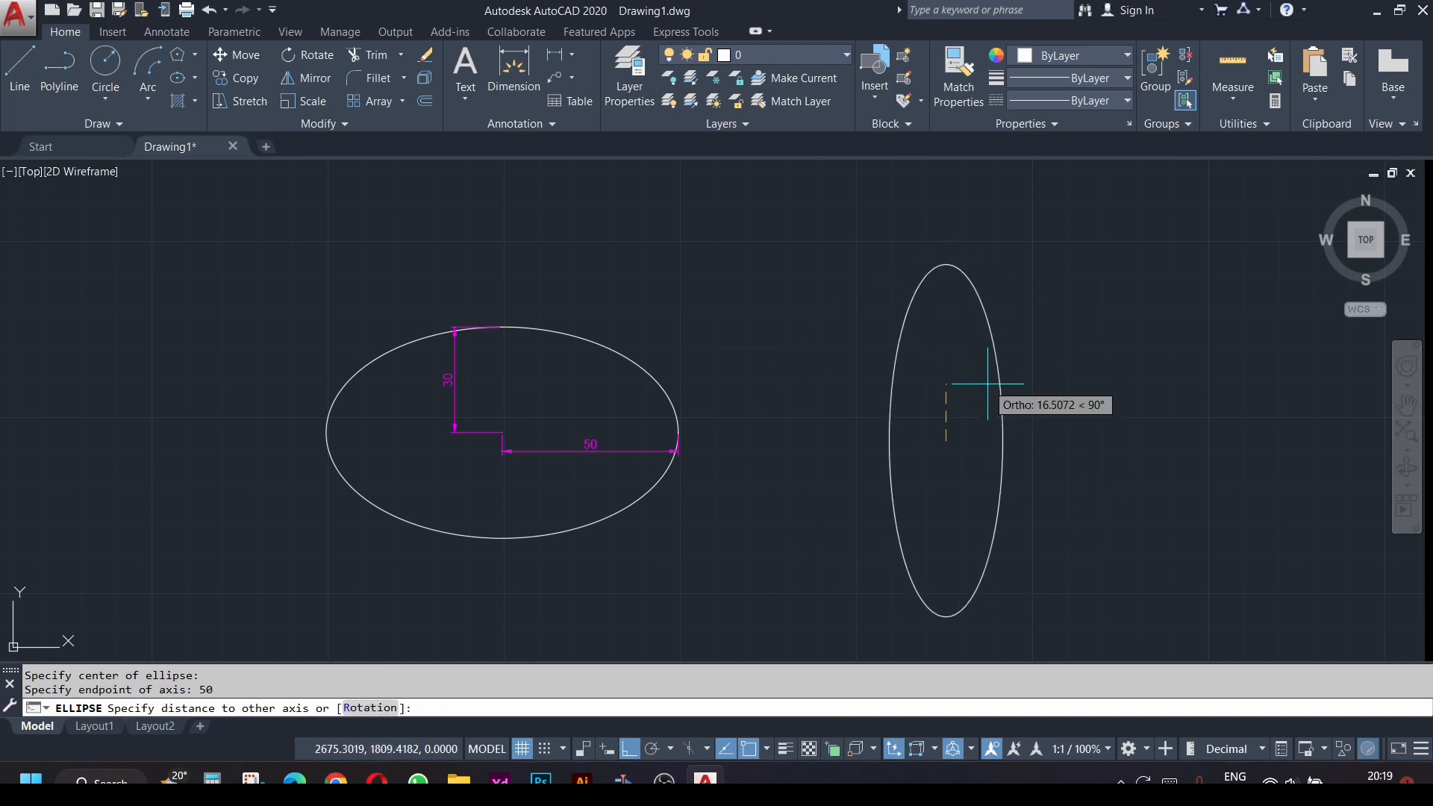
{"action": "type", "text": "30"}
{"action": "key", "text": "Return"}
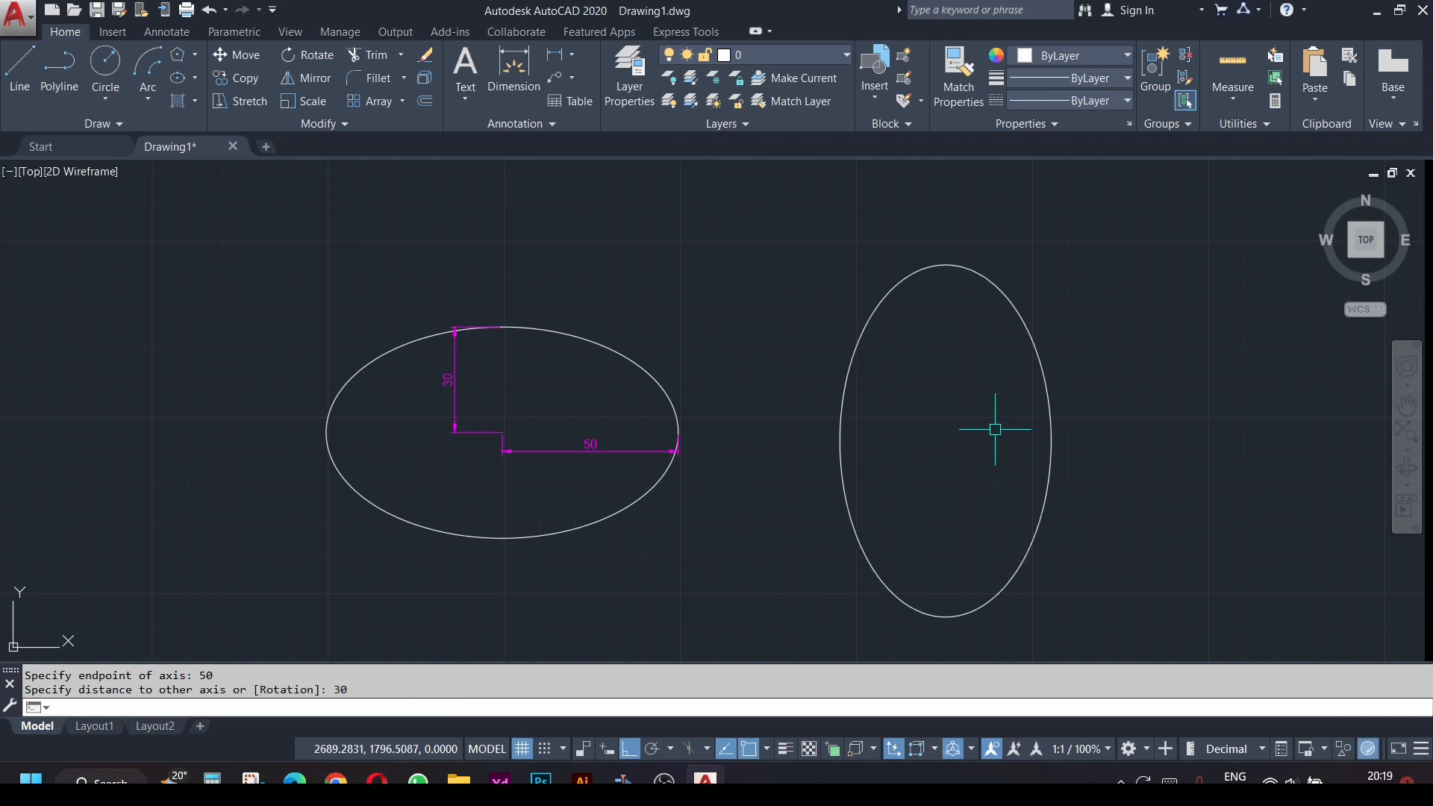
- Draw a third center ellipse beside the second, with a horizontal semi-axis of 30 first and a vertical one of 50
{"action": "mouse_move", "coordinate": [1040, 495]}
{"action": "middle_mouse_down"}
{"action": "mouse_move", "coordinate": [741, 445]}
{"action": "mouse_move", "coordinate": [732, 467]}
{"action": "middle_mouse_up"}
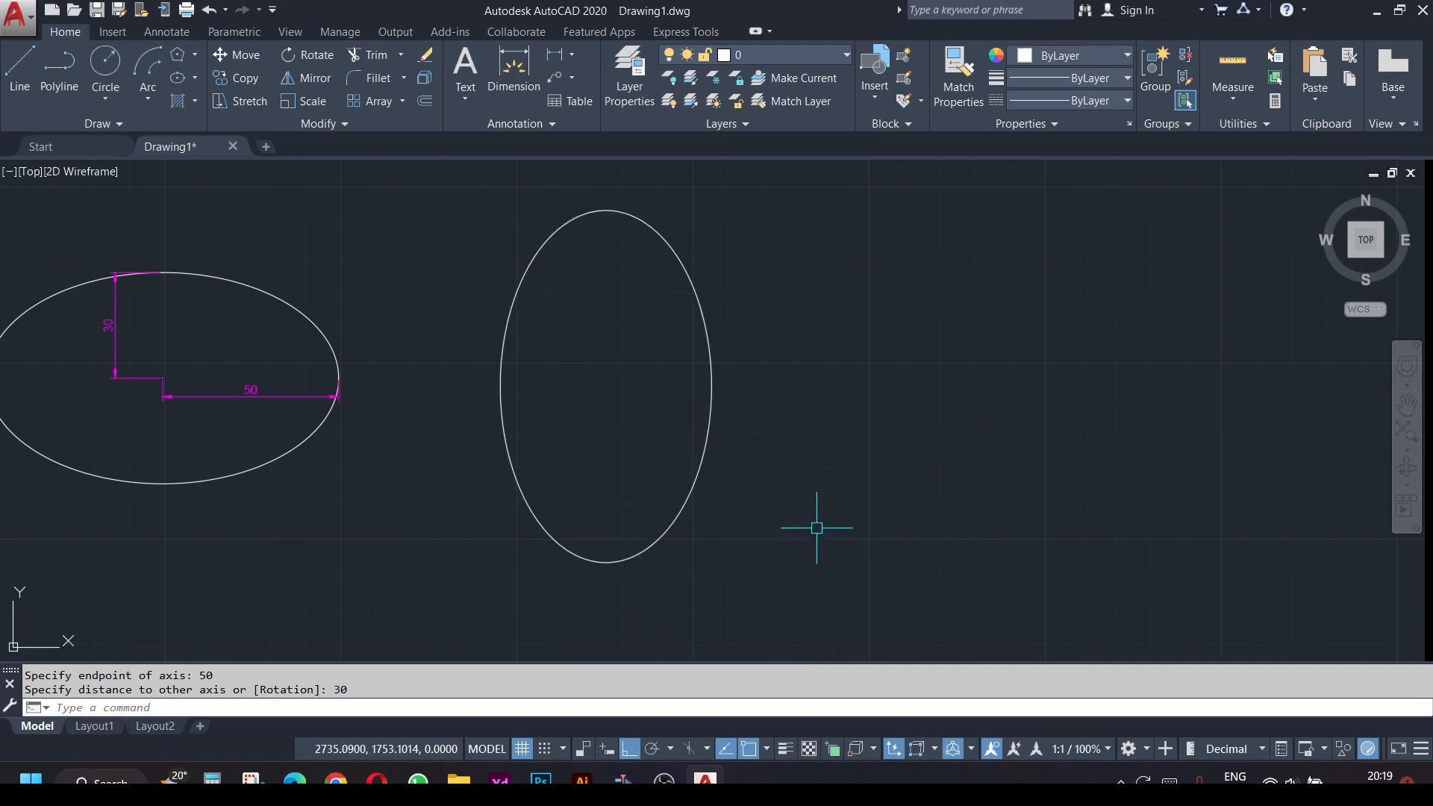
{"action": "left_click", "coordinate": [177, 78]}
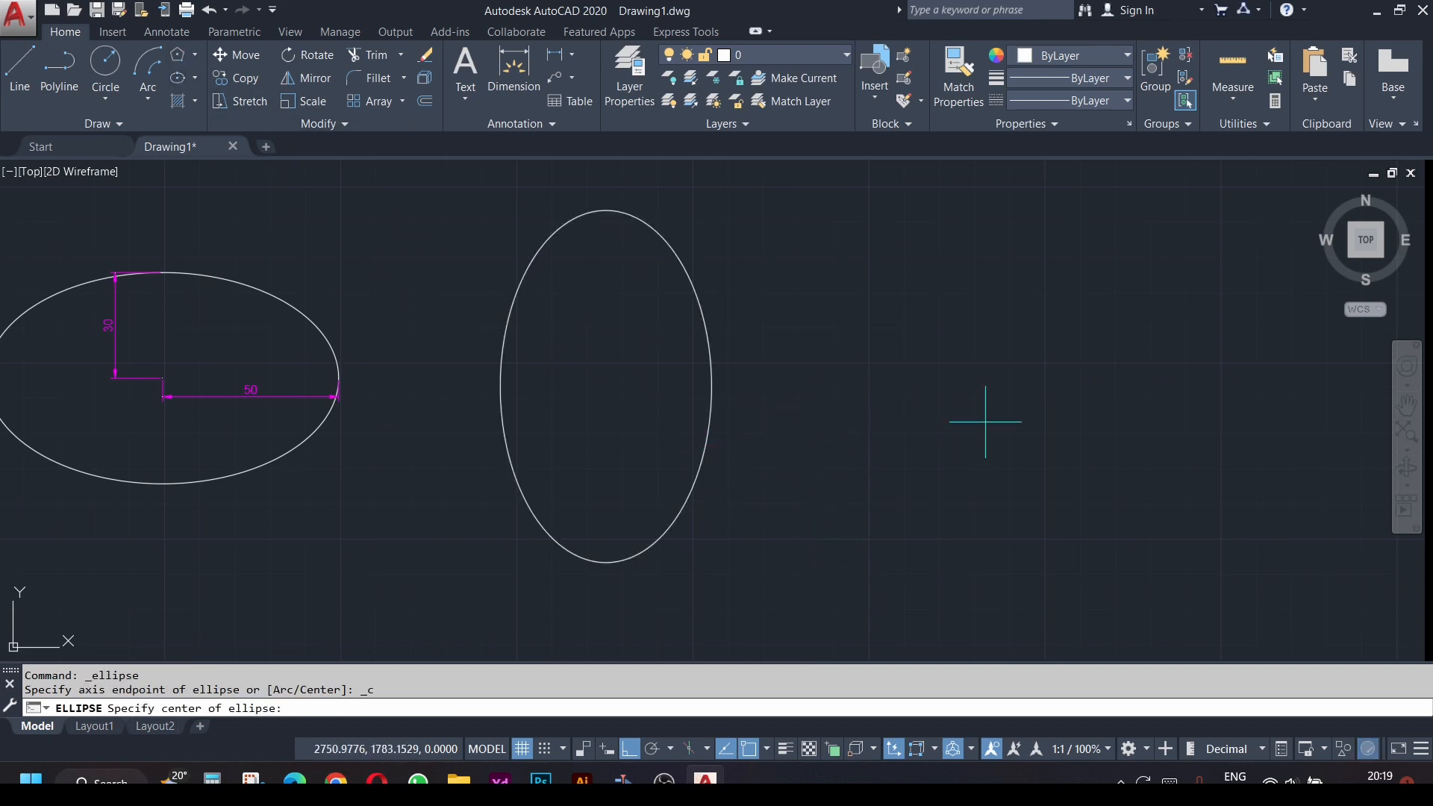
{"action": "left_click", "coordinate": [924, 378]}
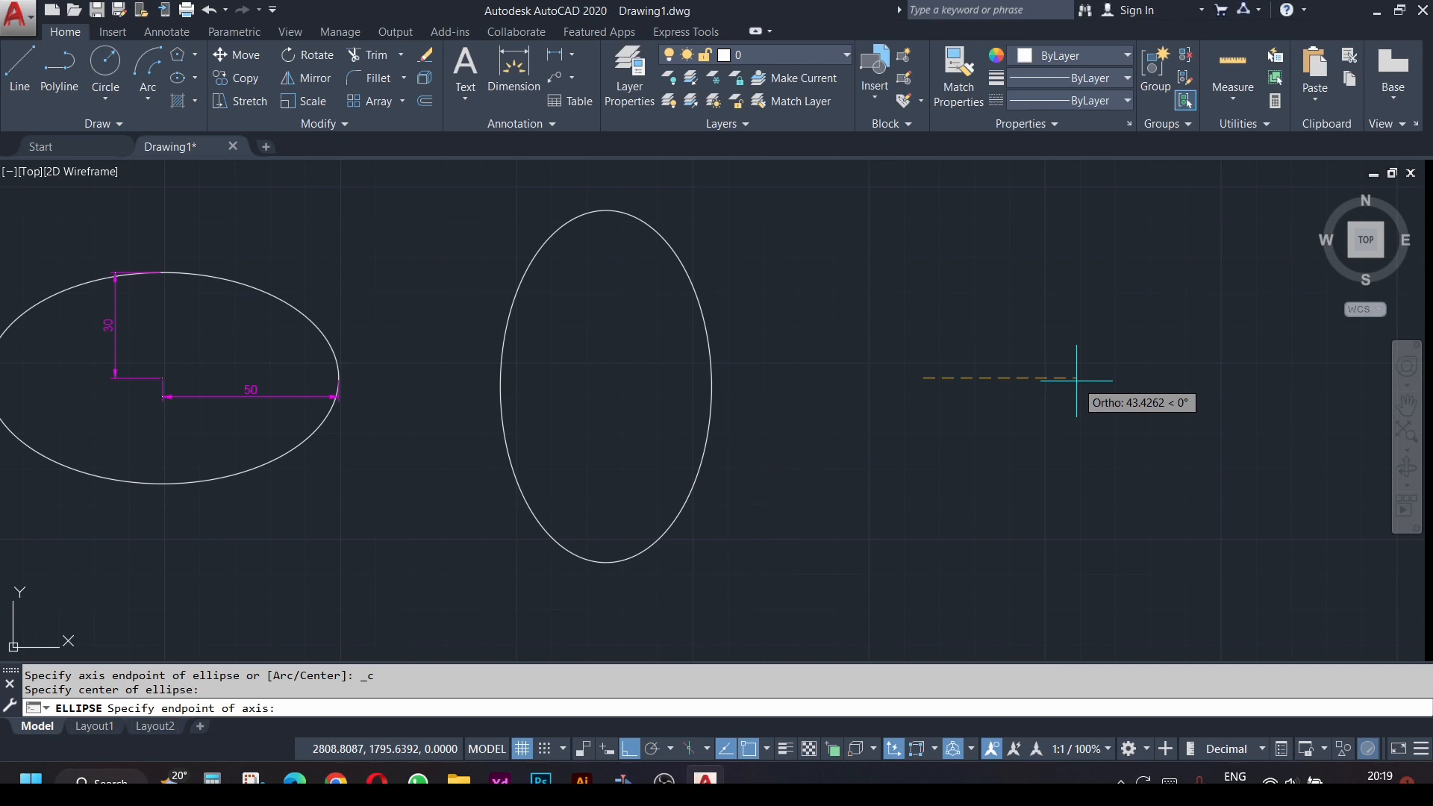
{"action": "type", "text": "30"}
{"action": "key", "text": "Return"}
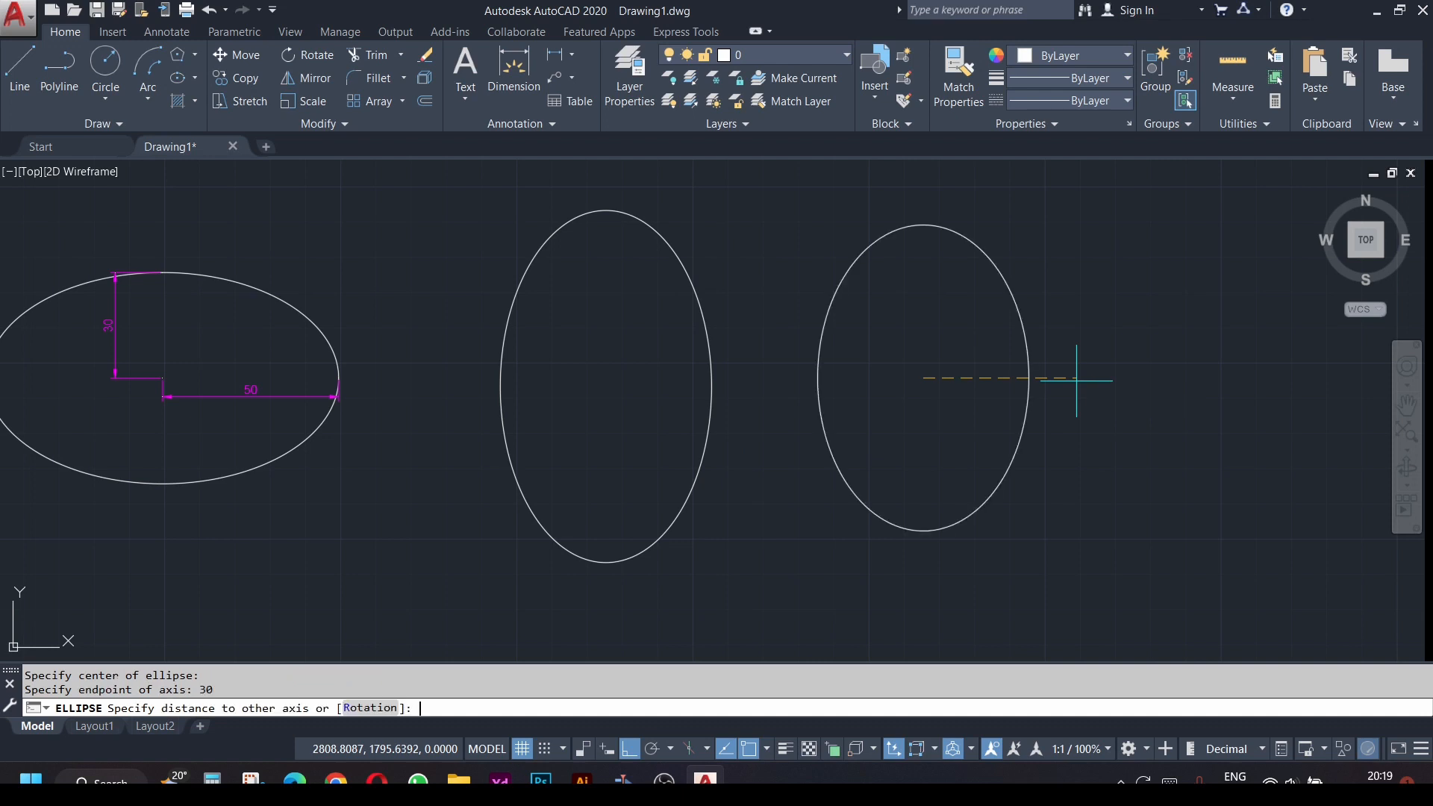
{"action": "type", "text": "5"}
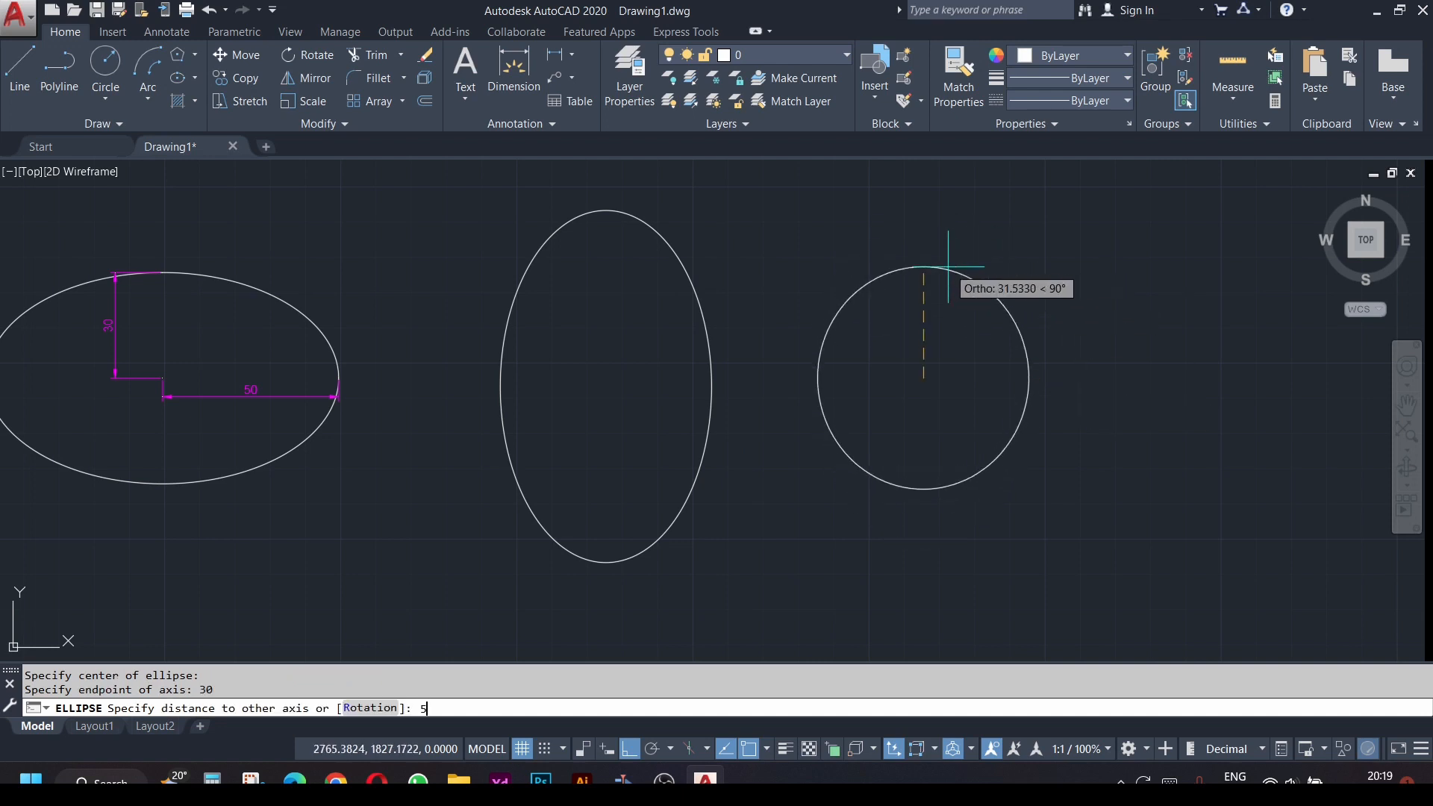
{"action": "type", "text": "0"}
{"action": "key", "text": "Return"}
{"action": "left_click", "coordinate": [243, 420]}
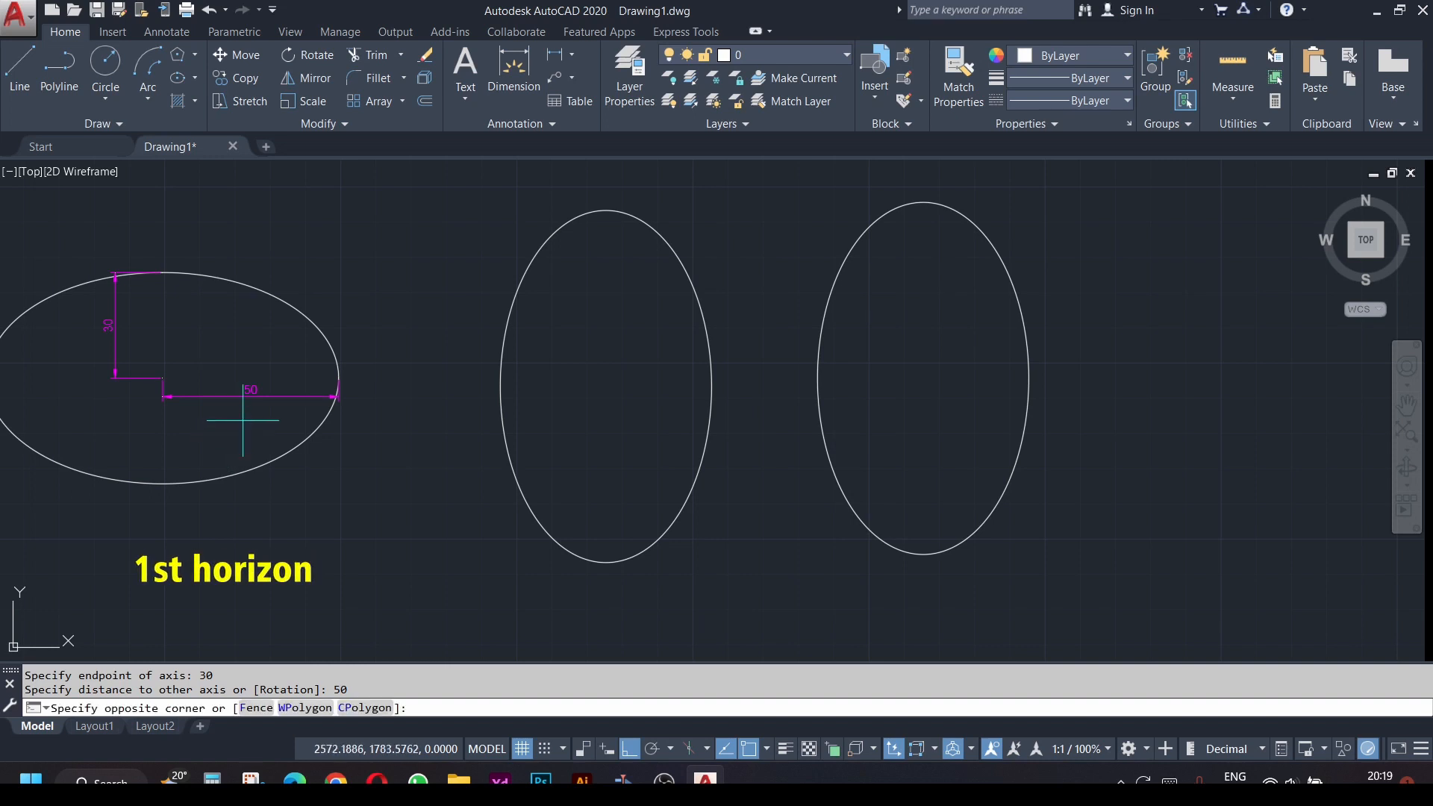
{"action": "left_click", "coordinate": [209, 365]}
{"action": "left_click", "coordinate": [159, 324]}
{"action": "left_click", "coordinate": [80, 311]}
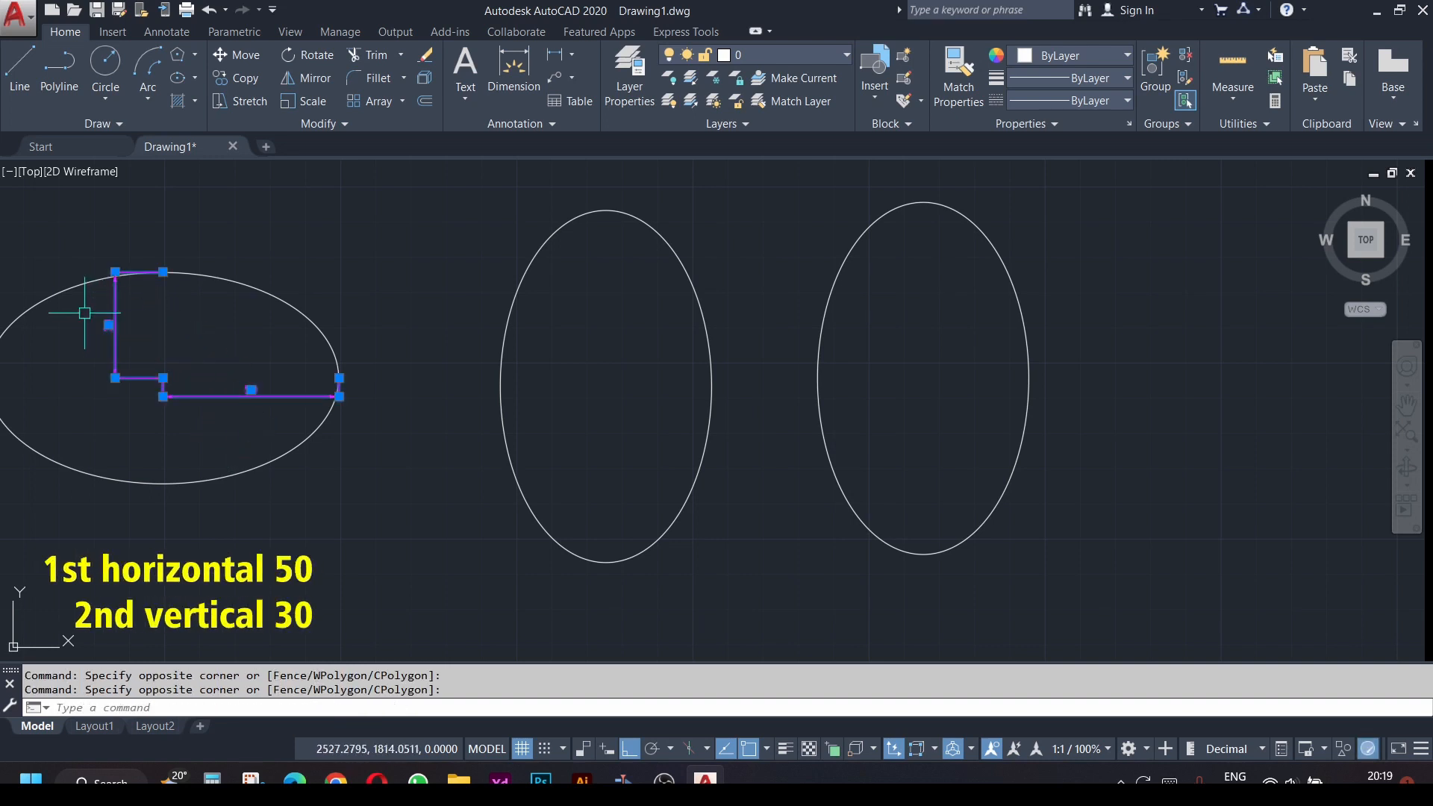
{"action": "key", "text": "Escape"}
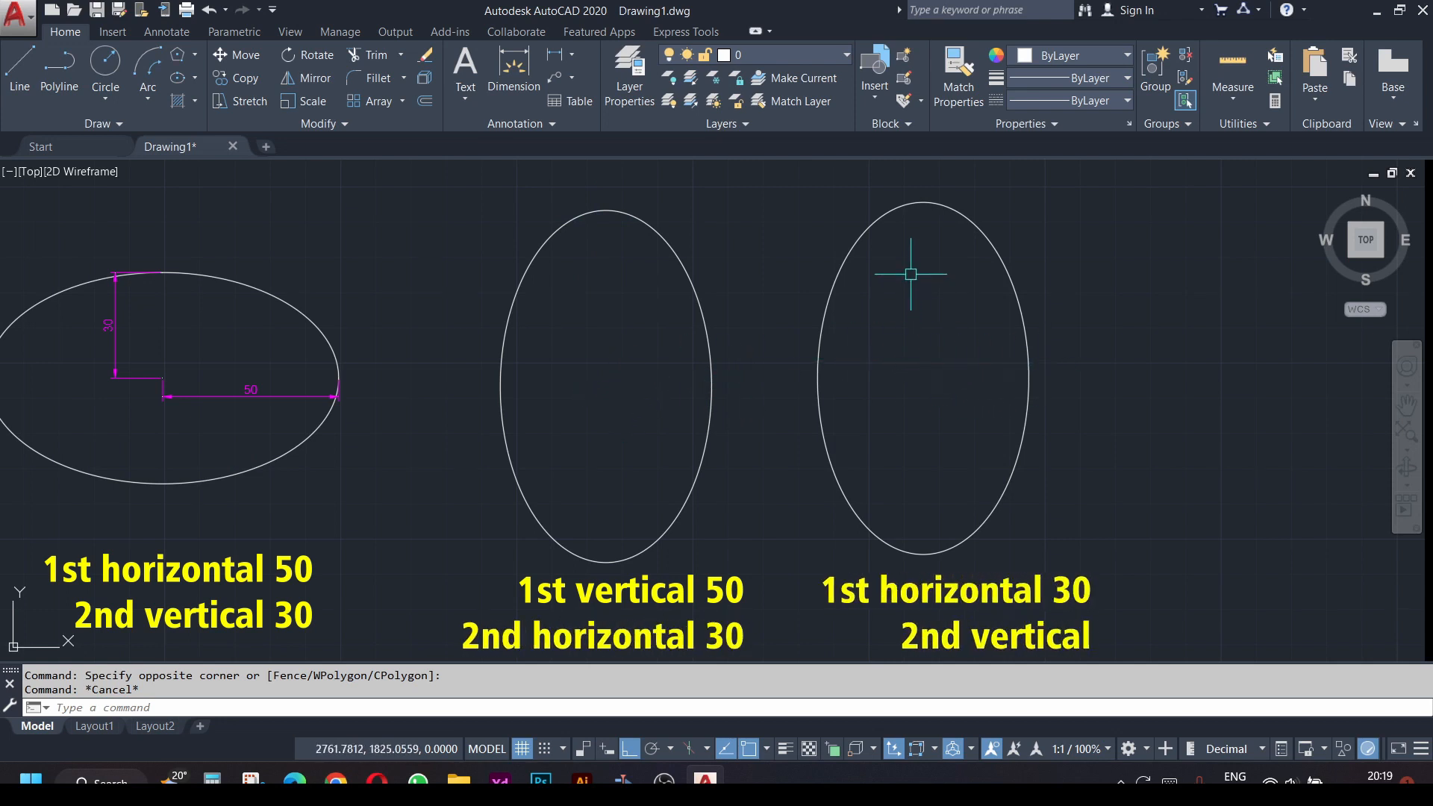
- Draw a flat ellipse below the dimensioned one using the EL command's Center option, with a horizontal semi-axis of 40 and a shorter vertical one
{"action": "middle_click_drag", "start_coordinate": [683, 401], "coordinate": [726, 374]}
{"action": "middle_click_drag", "start_coordinate": [473, 394], "coordinate": [646, 365]}
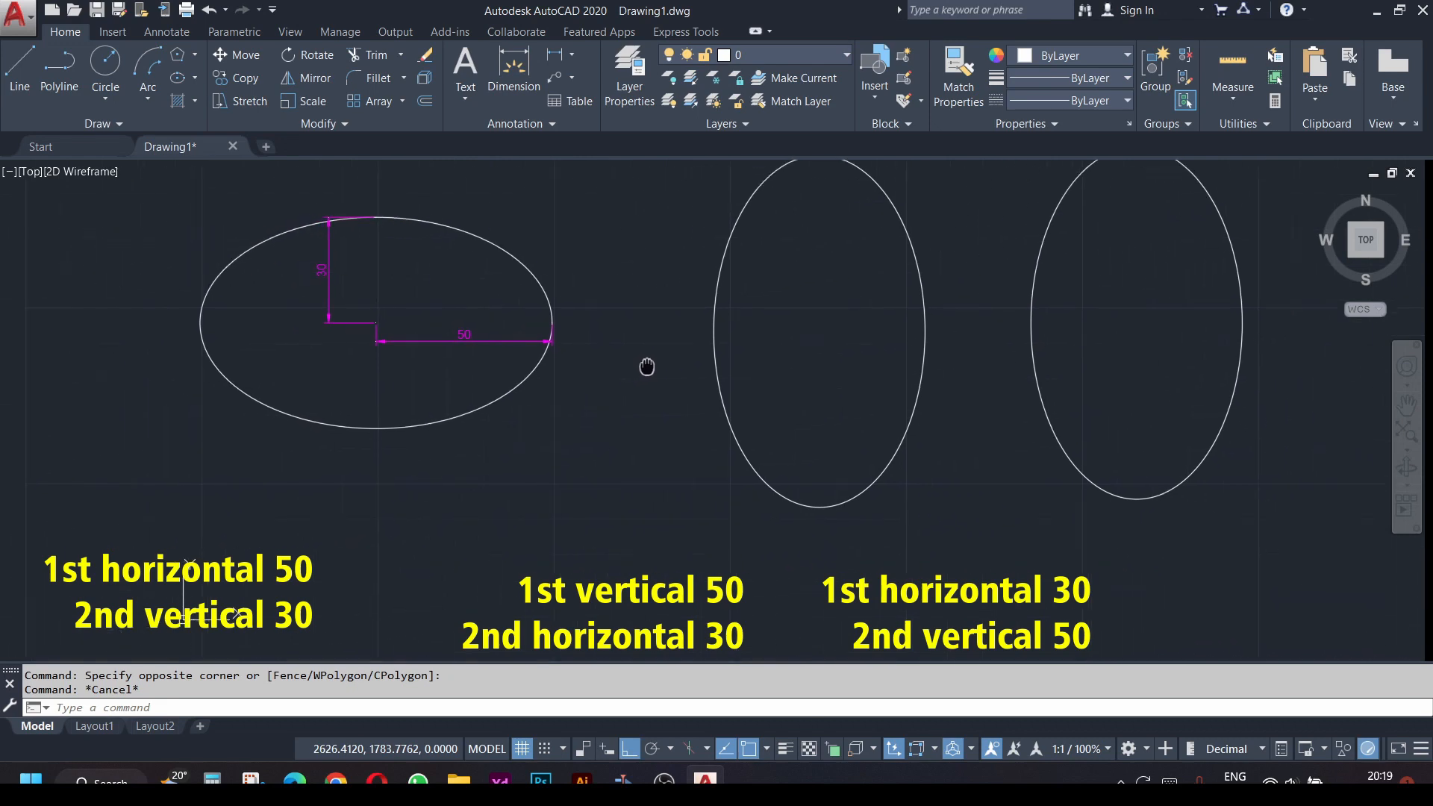
{"action": "middle_click_drag", "start_coordinate": [518, 412], "coordinate": [578, 269]}
{"action": "scroll", "coordinate": [578, 270], "scroll_direction": "down", "scroll_amount": 2}
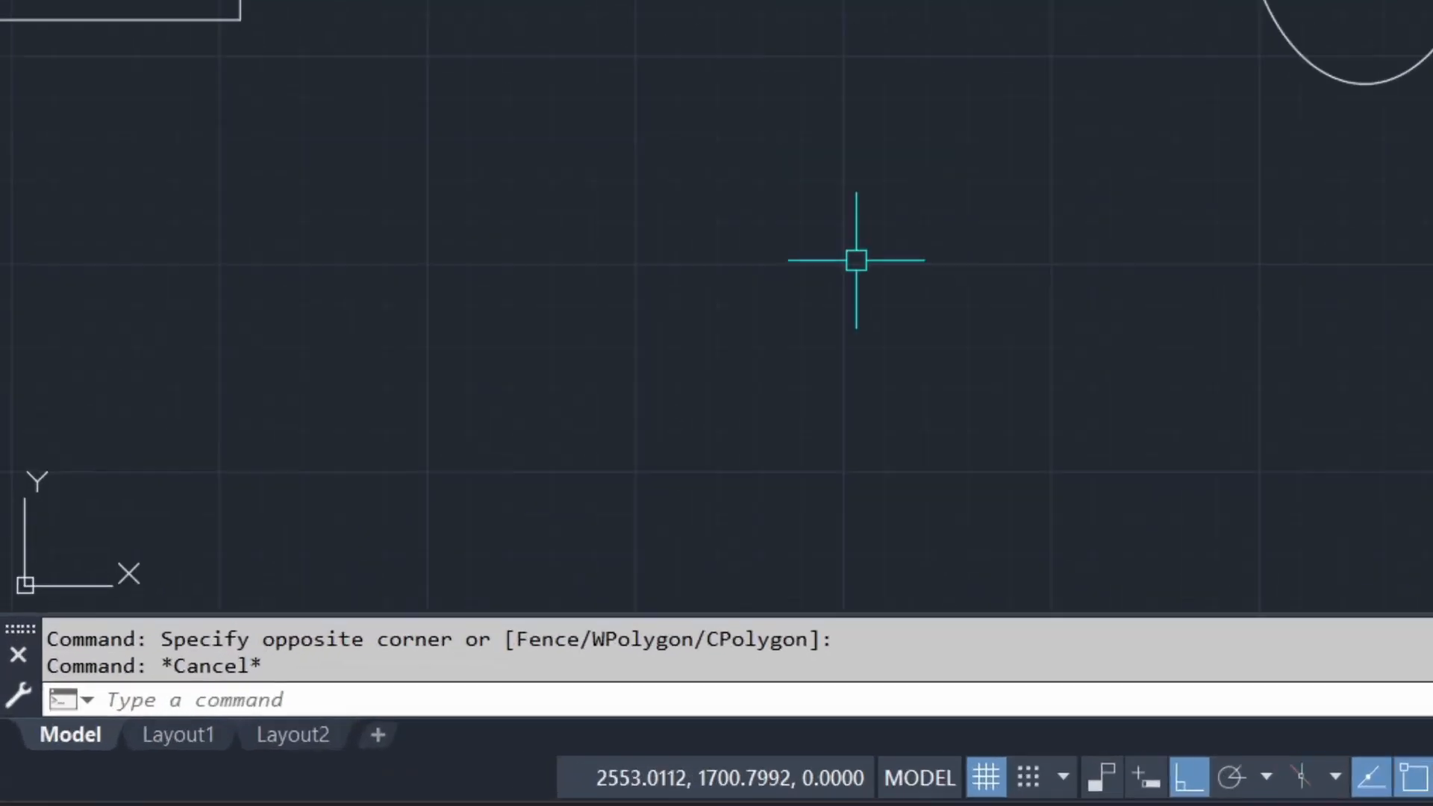
{"action": "type", "text": "El"}
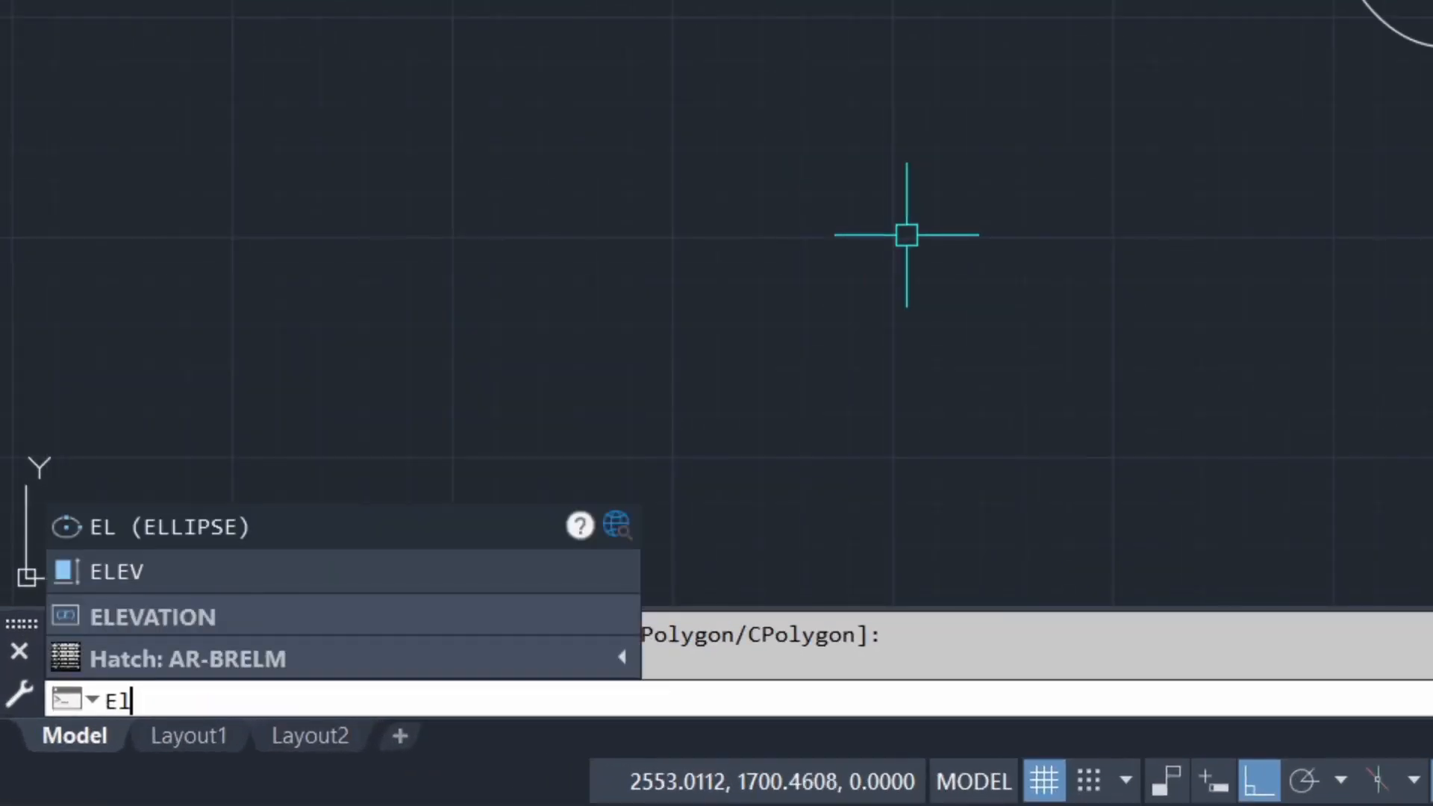
{"action": "key", "text": "Return"}
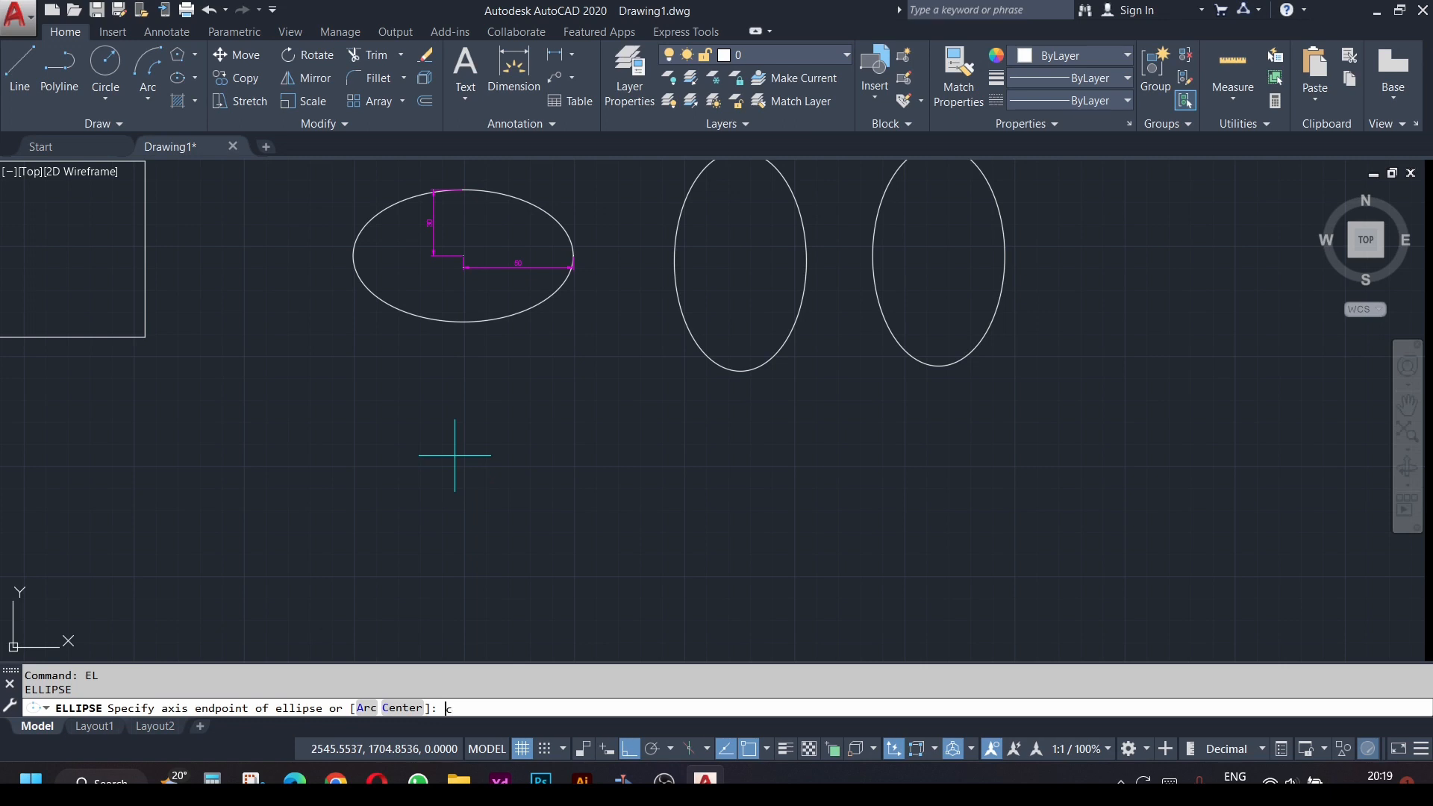
{"action": "key", "text": "Return"}
{"action": "left_click", "coordinate": [475, 463]}
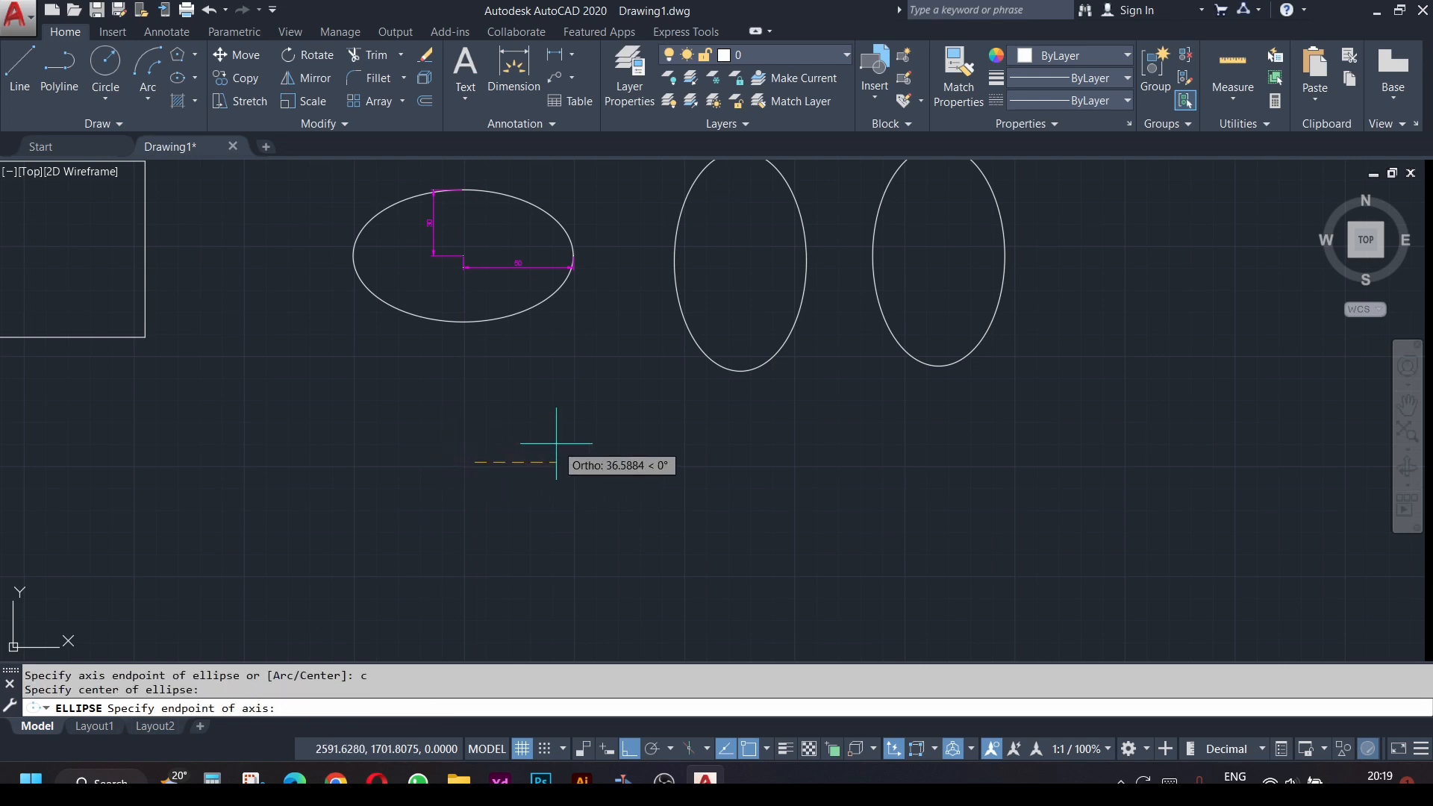
{"action": "scroll", "coordinate": [564, 443], "scroll_direction": "up", "scroll_amount": 2}
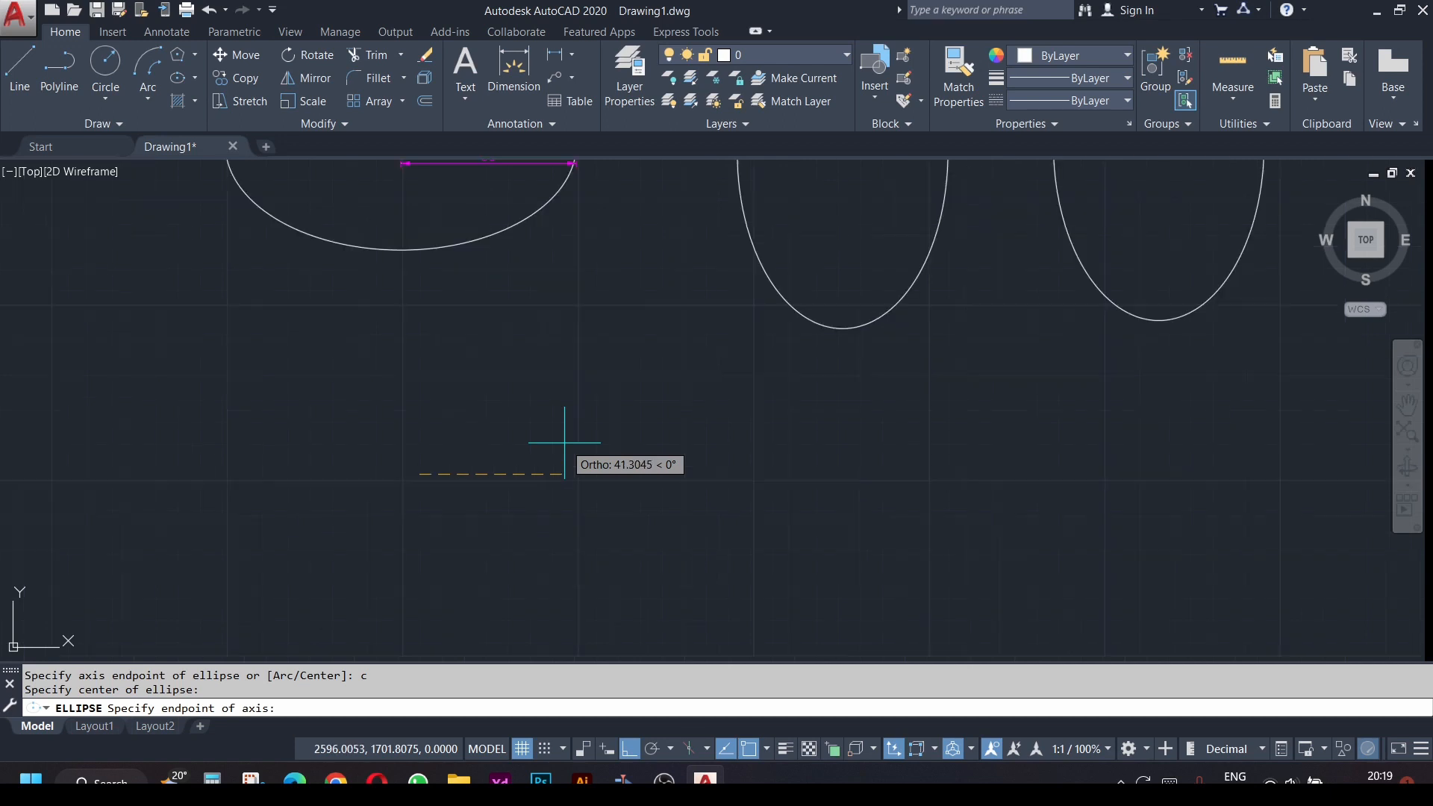
{"action": "scroll", "coordinate": [564, 443], "scroll_direction": "down", "scroll_amount": 2}
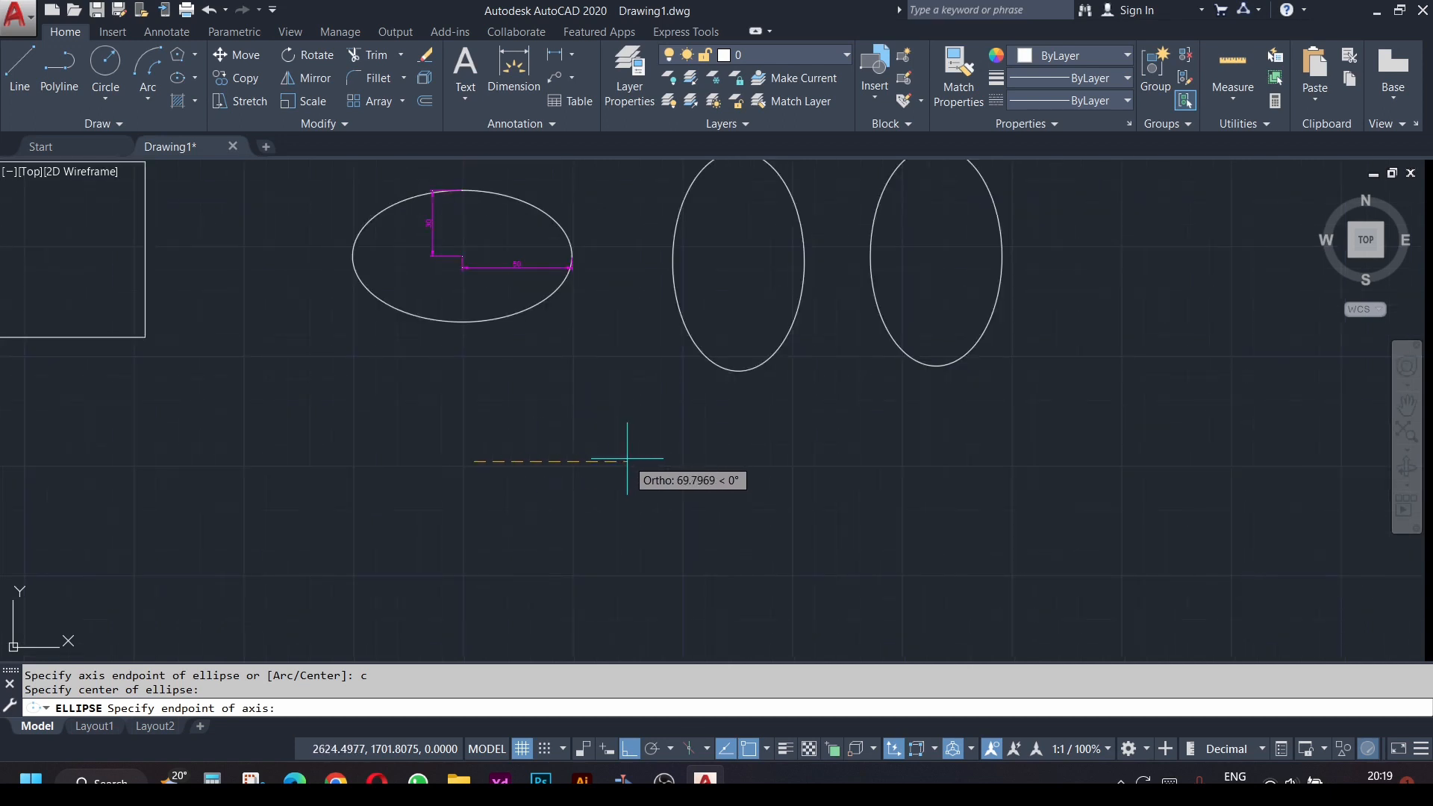
{"action": "key", "text": "Return"}
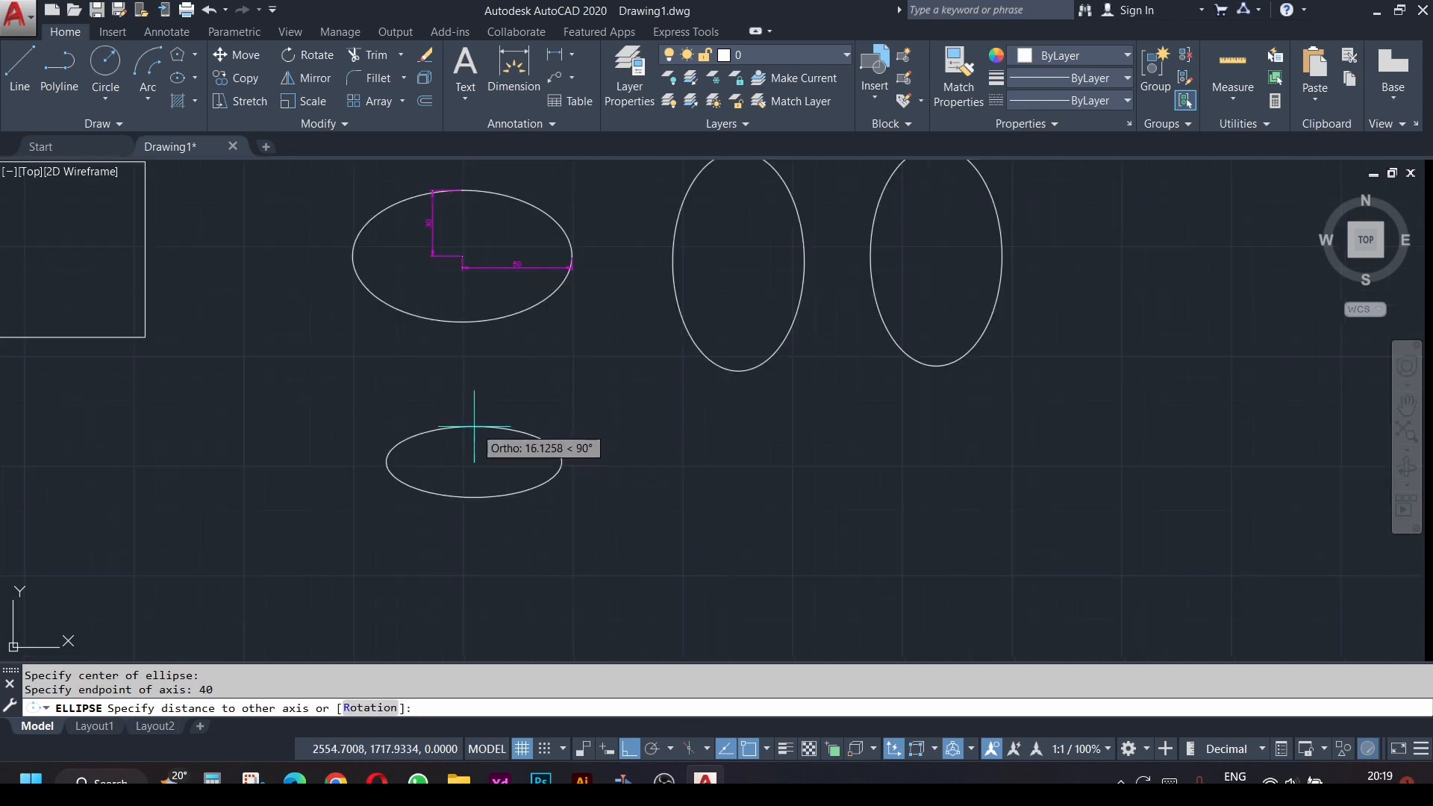
{"action": "left_click", "coordinate": [474, 427]}
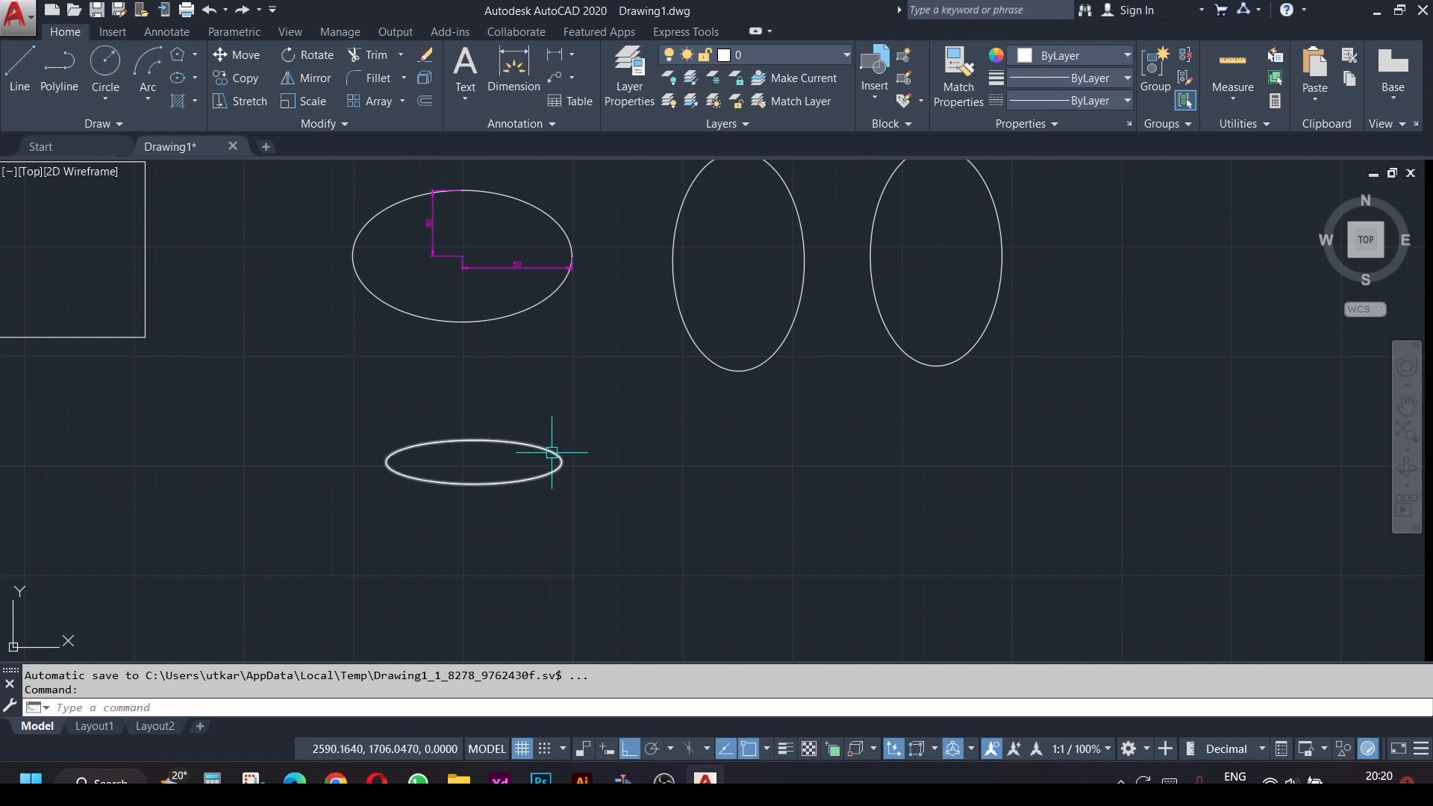
- Try to draw a tilted ellipse from its center beside the flat one with Ortho off, and turn Ortho back on
{"action": "scroll", "coordinate": [551, 451], "scroll_direction": "up", "scroll_amount": 2}
{"action": "left_click", "coordinate": [632, 750]}
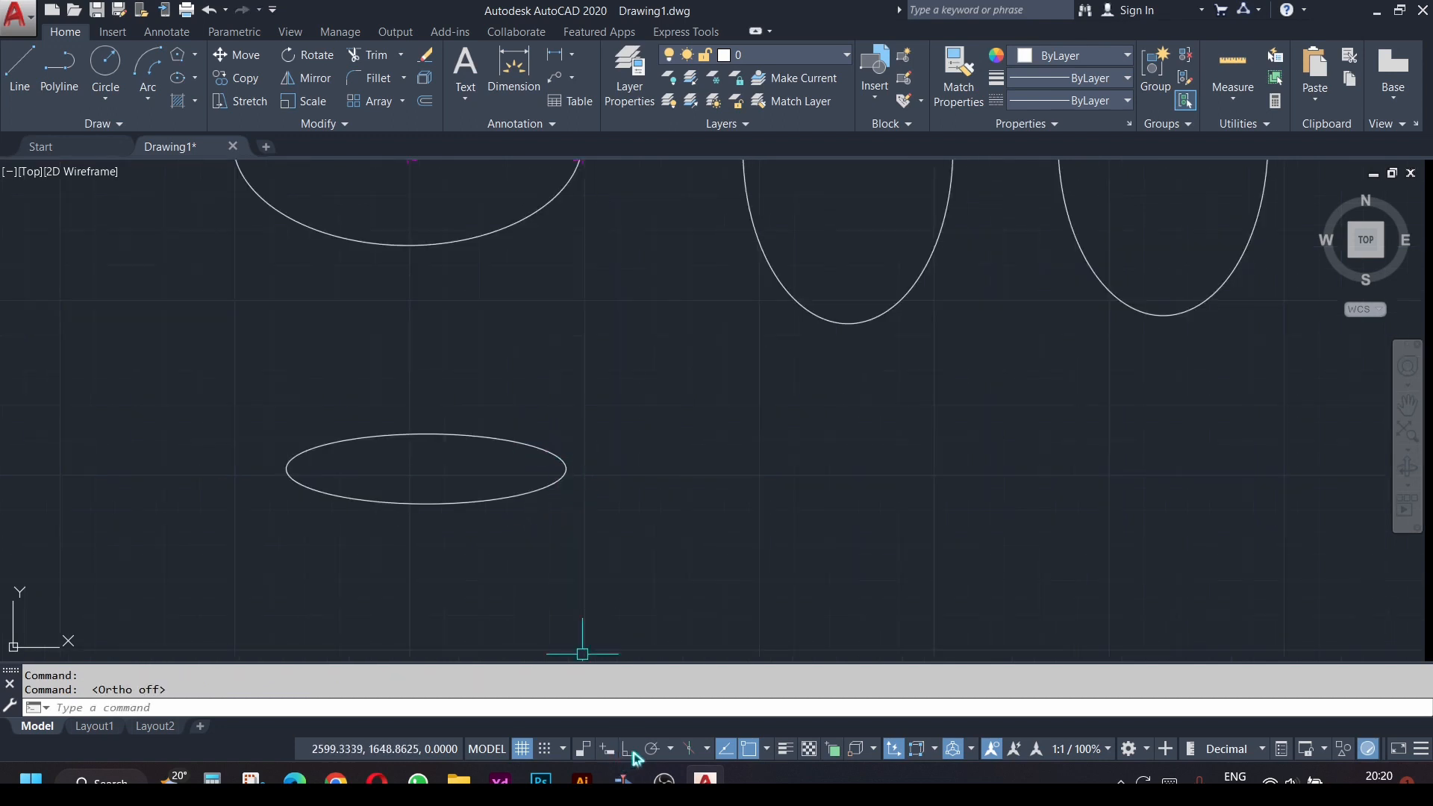
{"action": "type", "text": "e"}
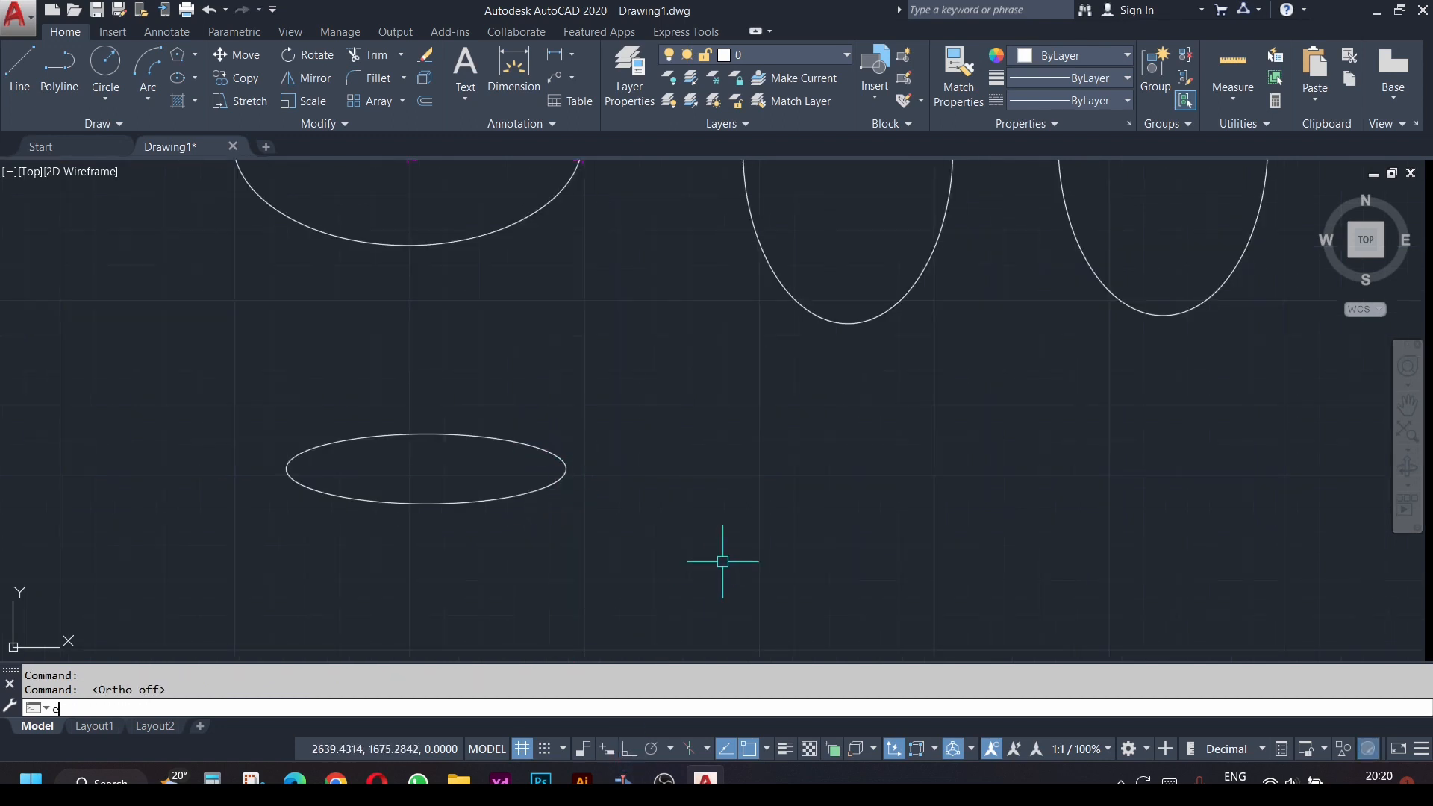
{"action": "type", "text": "l"}
{"action": "key", "text": "Return"}
{"action": "type", "text": "c"}
{"action": "key", "text": "Return"}
{"action": "left_click", "coordinate": [812, 475]}
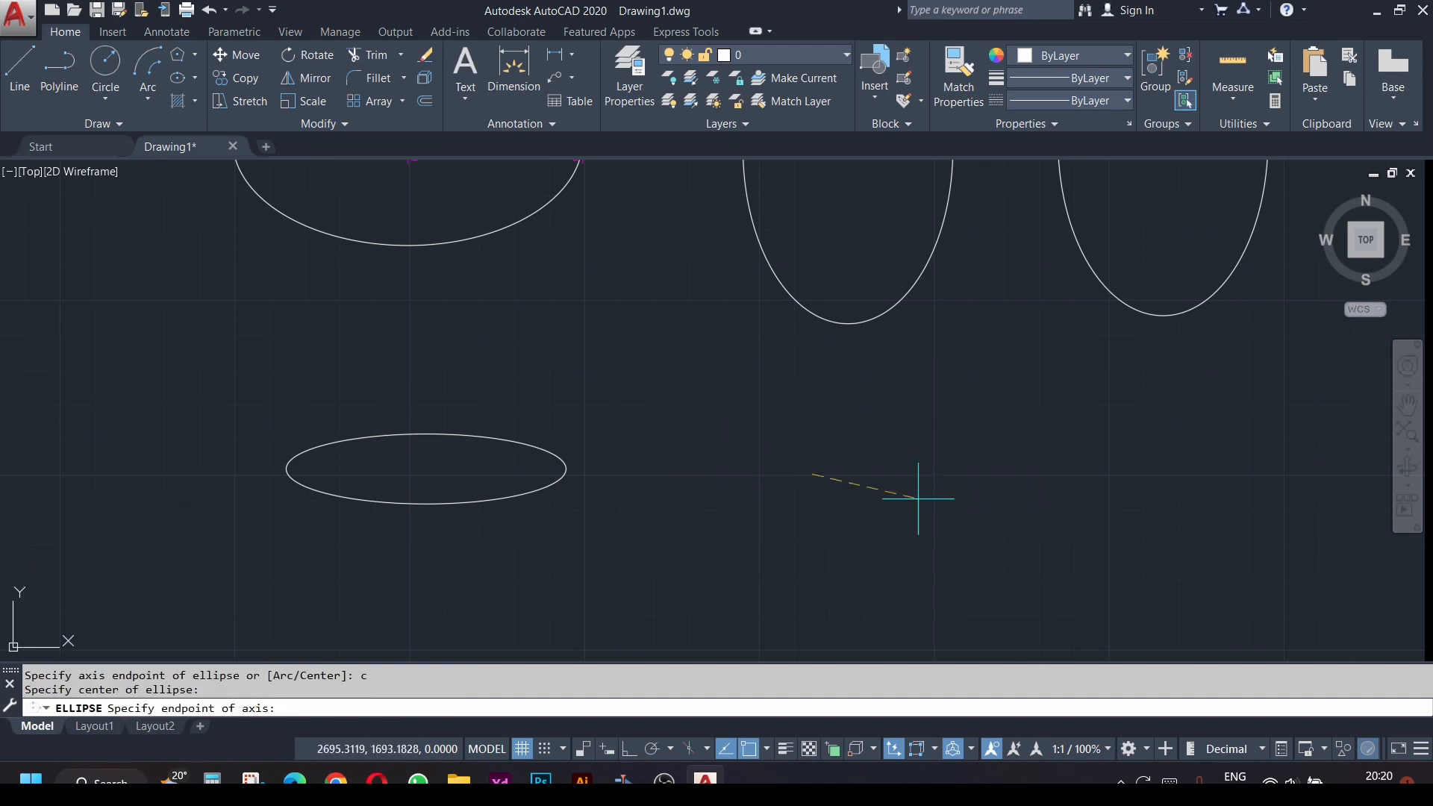
{"action": "left_click", "coordinate": [963, 396]}
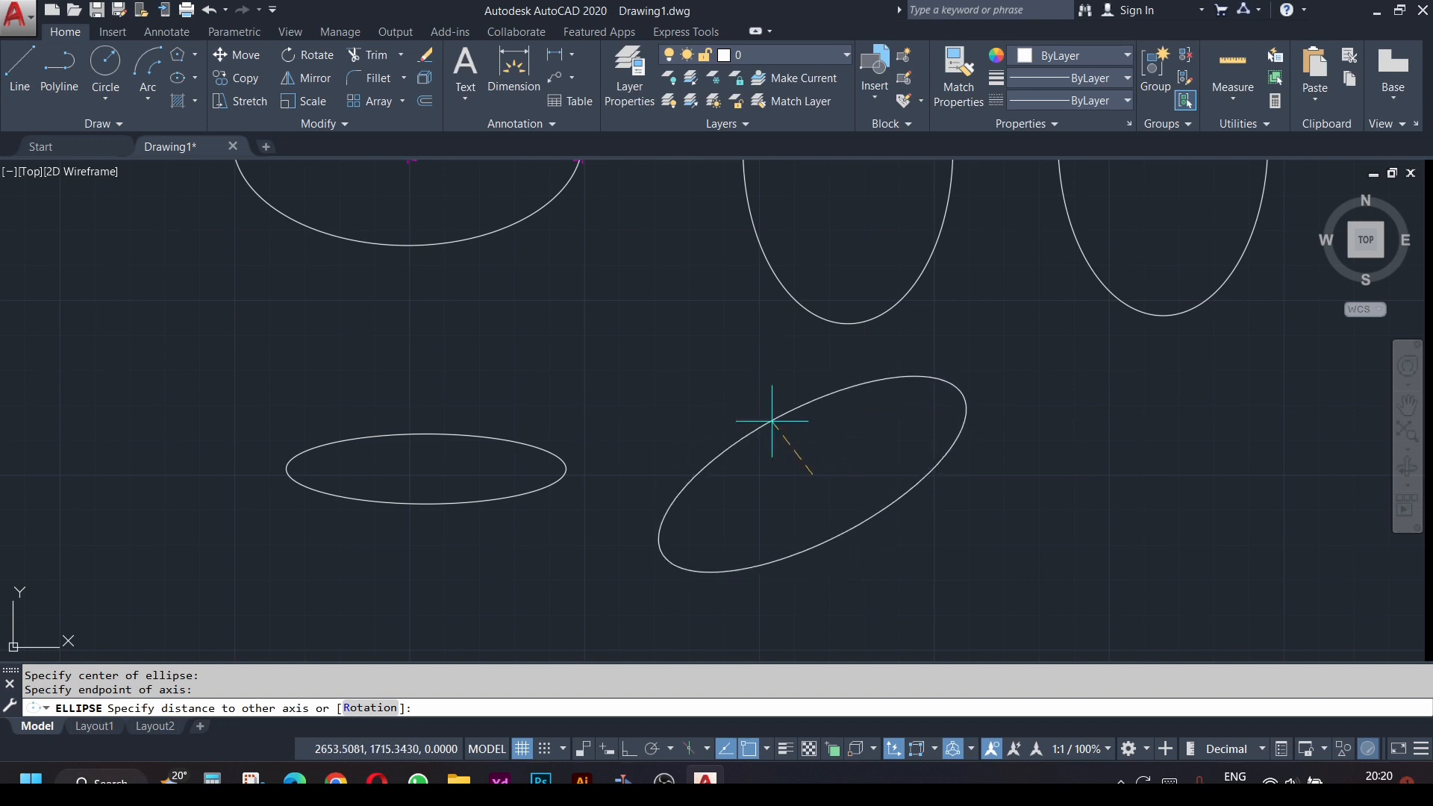
{"action": "key", "text": "Escape"}
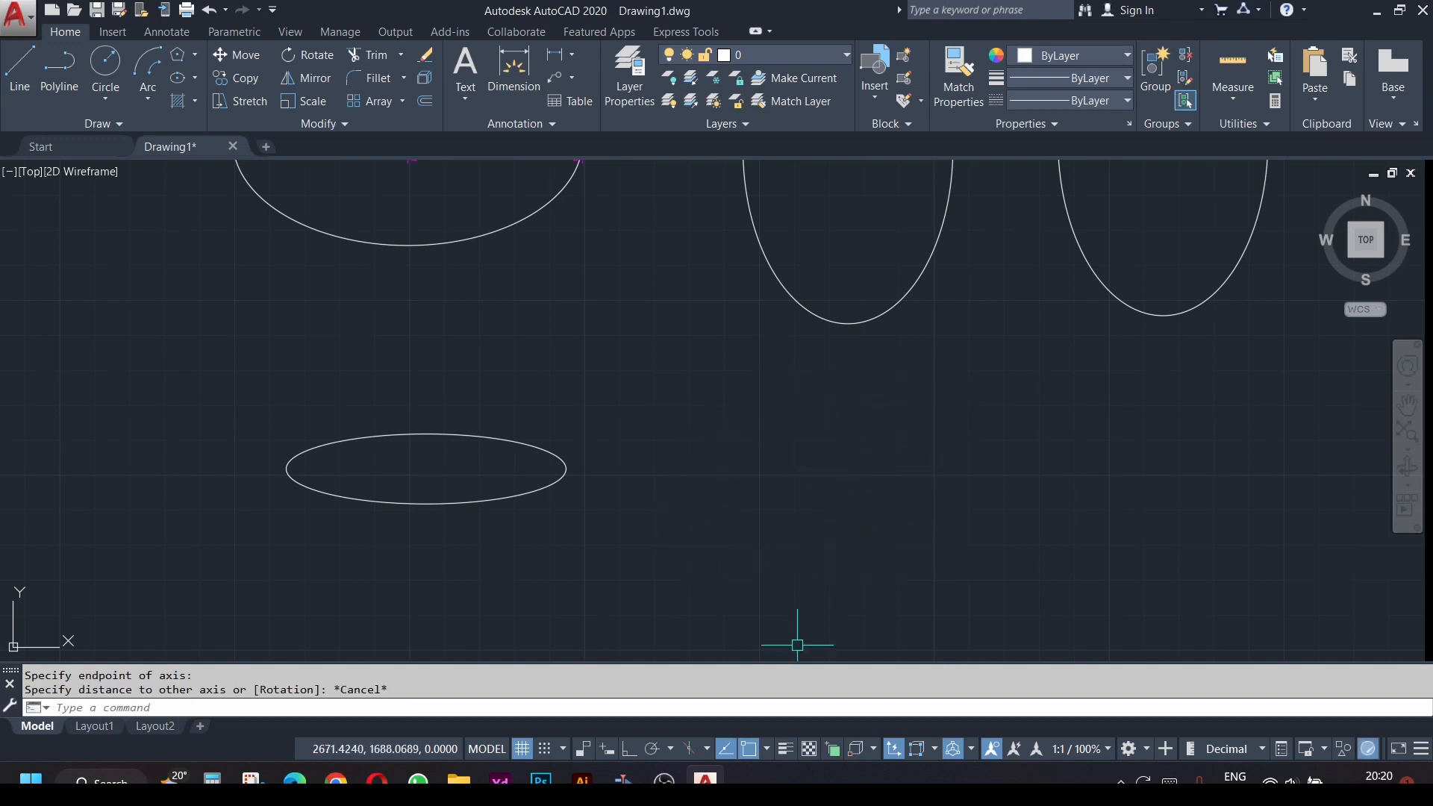
{"action": "left_click", "coordinate": [630, 749]}
{"action": "middle_click_drag", "start_coordinate": [567, 523], "coordinate": [395, 490]}
{"action": "left_click", "coordinate": [194, 78]}
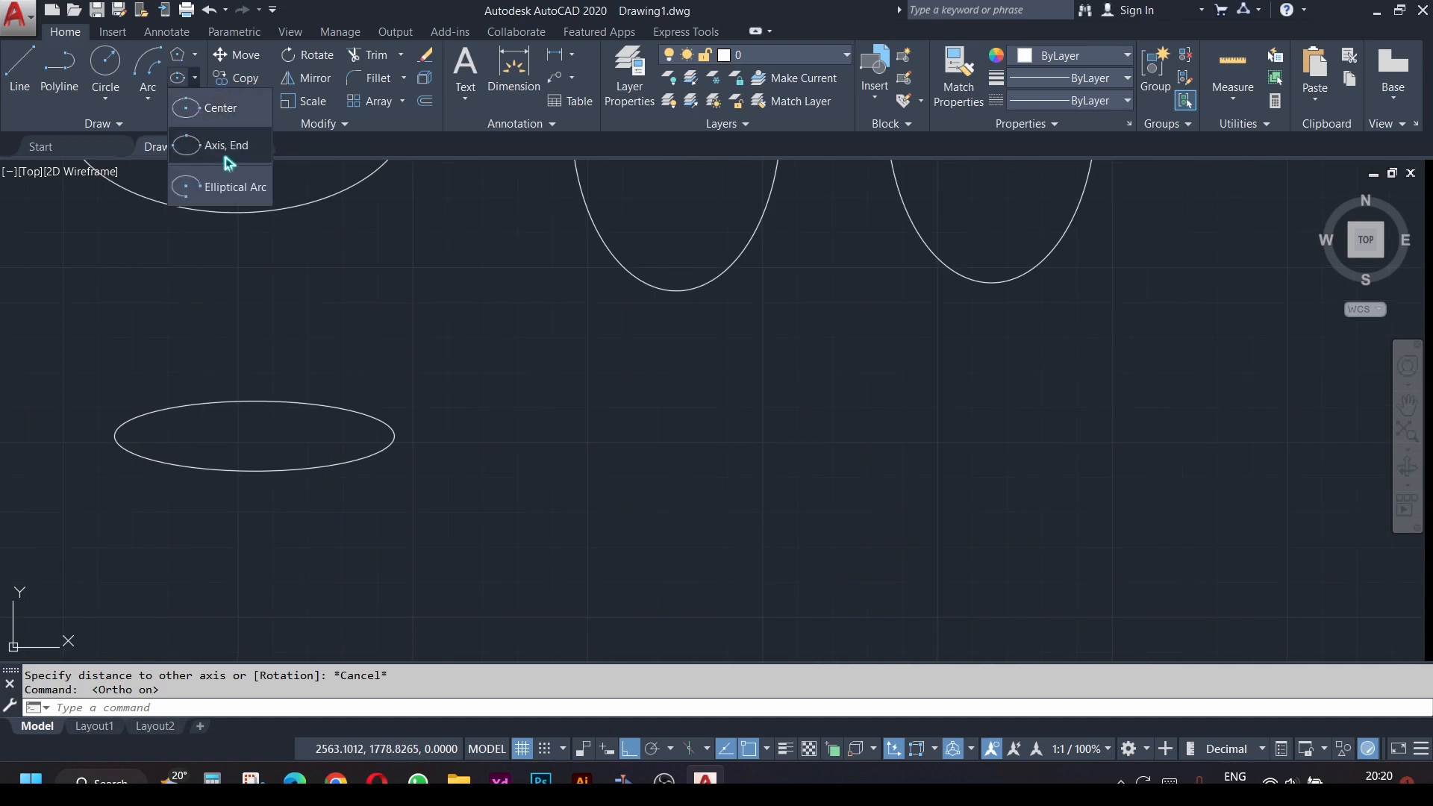
{"action": "left_click", "coordinate": [225, 146]}
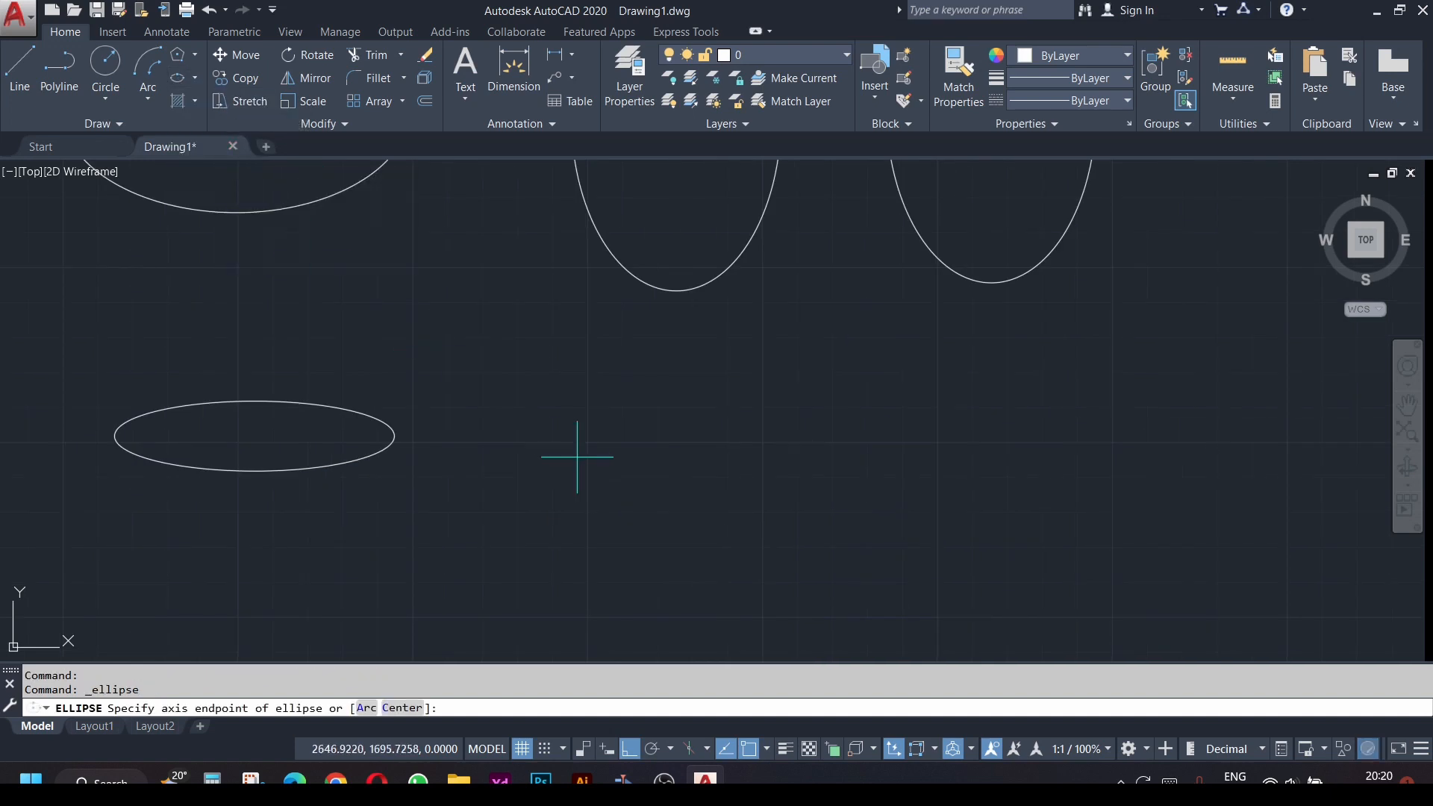
{"action": "key", "text": "Escape"}
- Draw an axis-endpoint ellipse beside the flat one with a full horizontal axis of 100 and a vertical semi-axis of 30
{"action": "type", "text": "EL"}
{"action": "key", "text": "Return"}
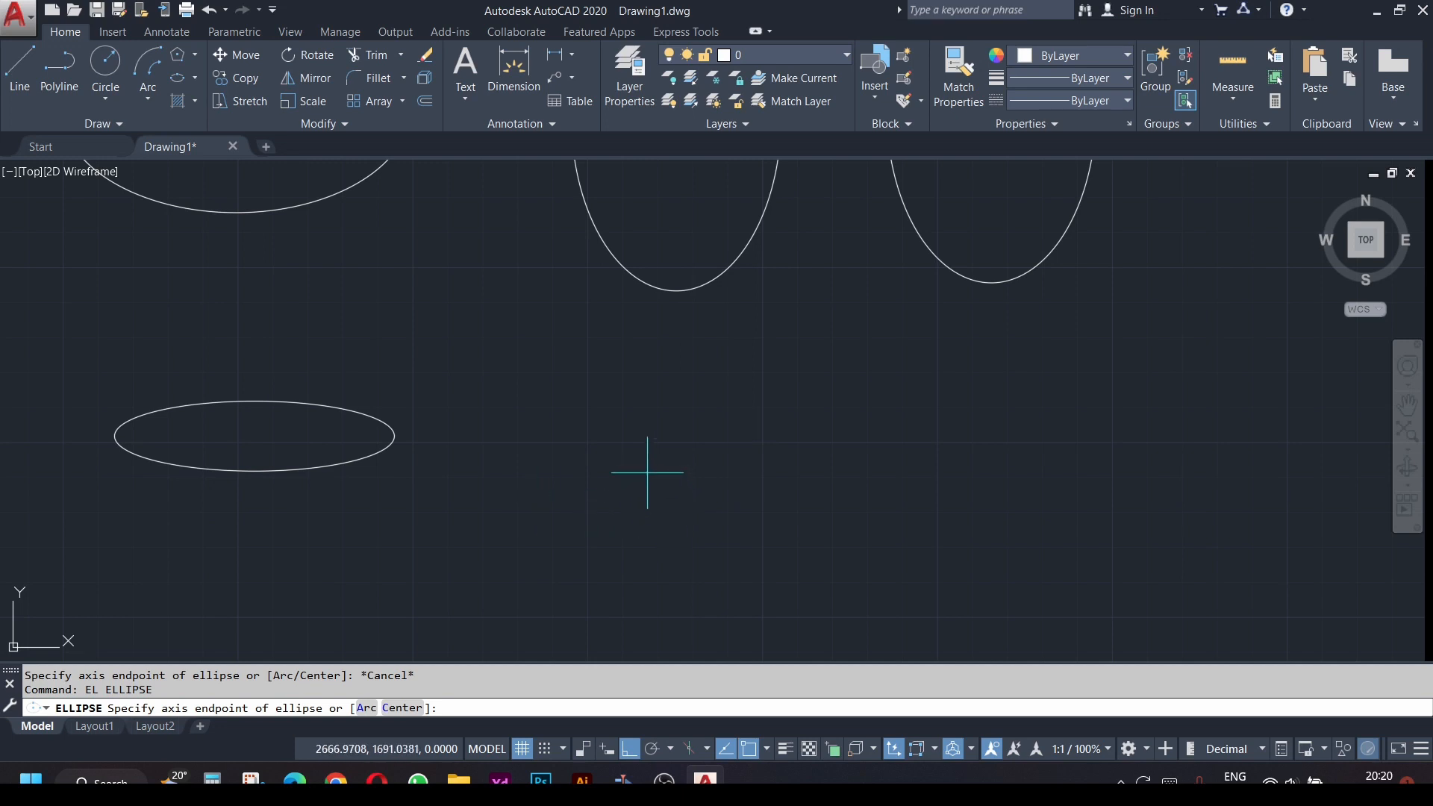
{"action": "left_click", "coordinate": [686, 490]}
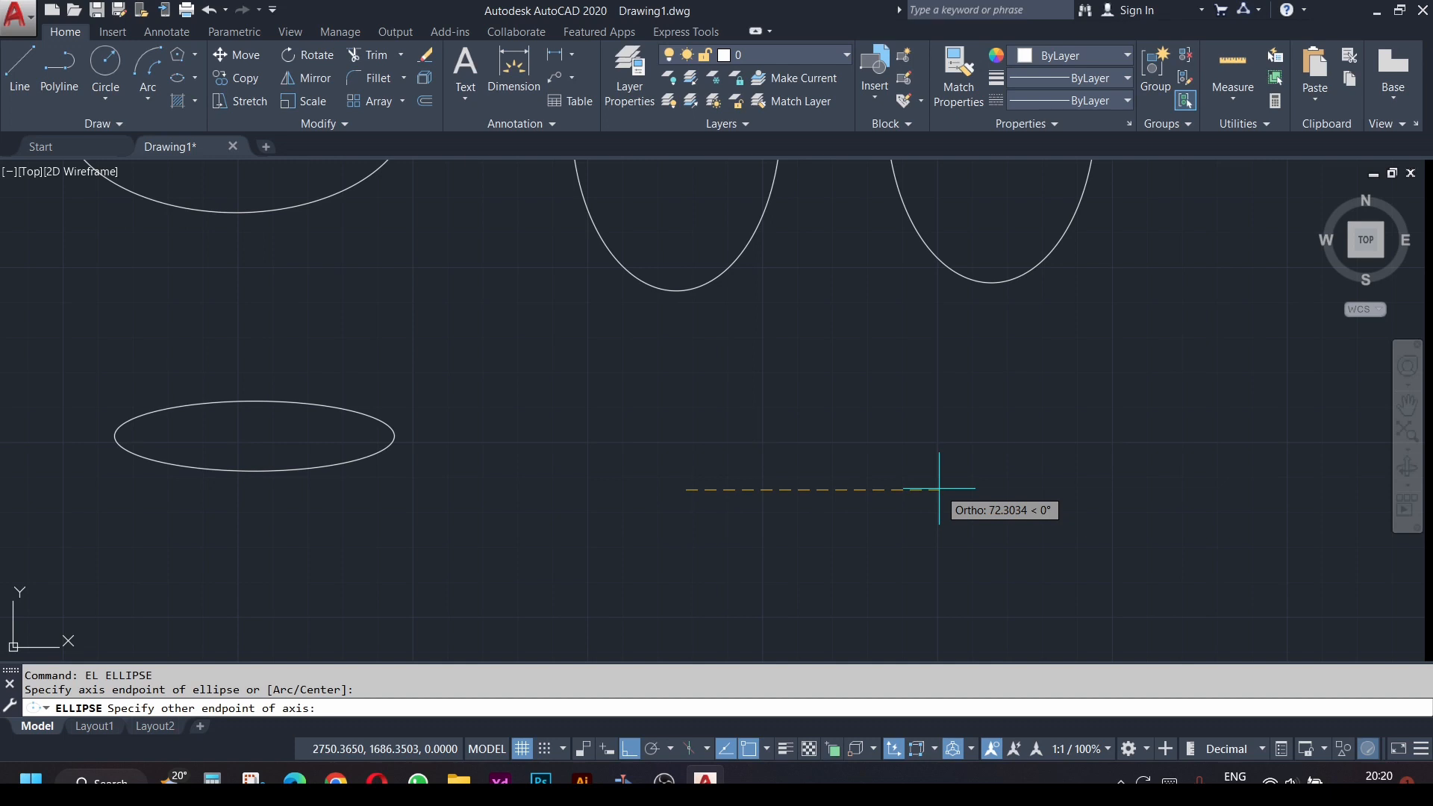
{"action": "scroll", "coordinate": [907, 498], "scroll_direction": "up", "scroll_amount": 4}
{"action": "scroll", "coordinate": [855, 483], "scroll_direction": "down", "scroll_amount": 4}
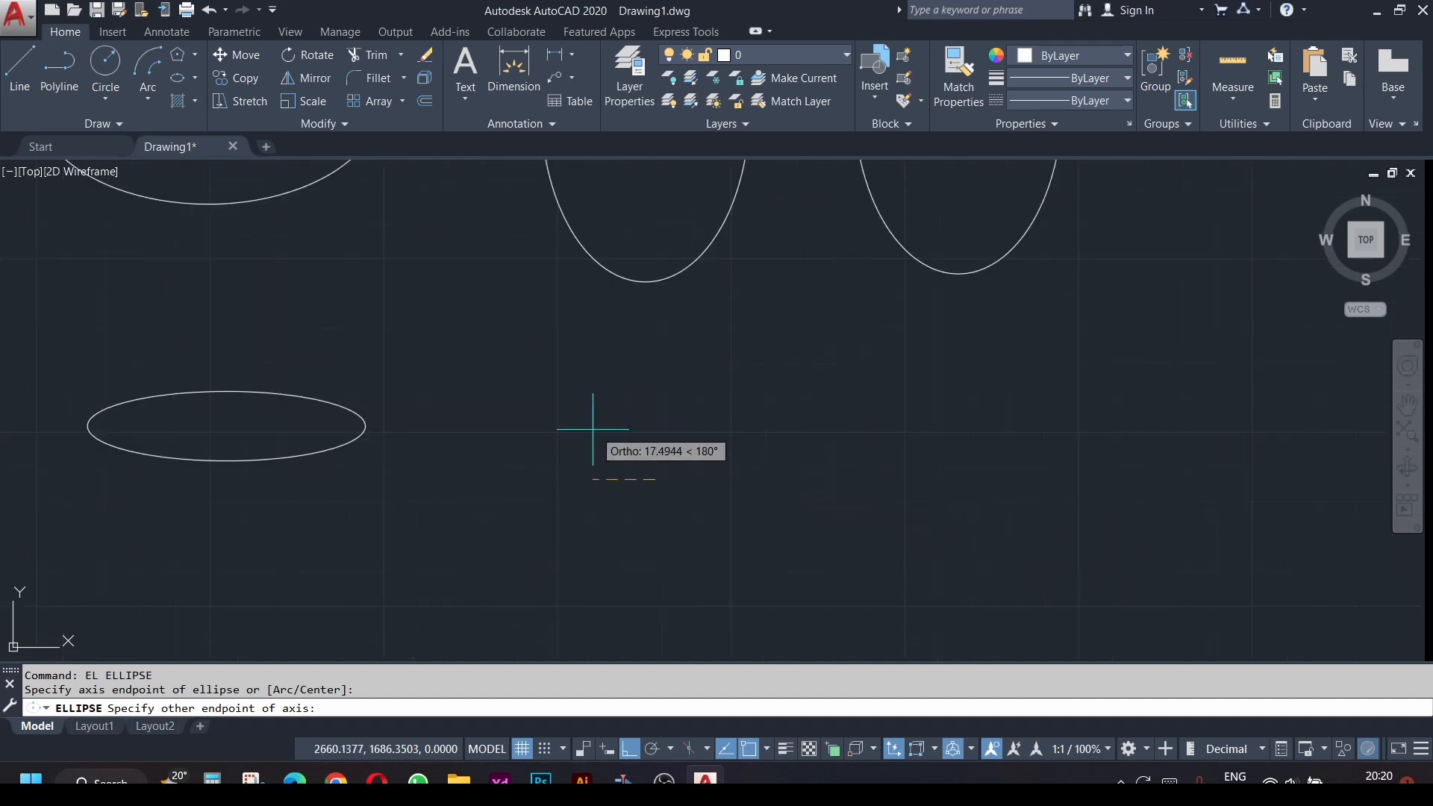
{"action": "scroll", "coordinate": [593, 429], "scroll_direction": "down", "scroll_amount": 2}
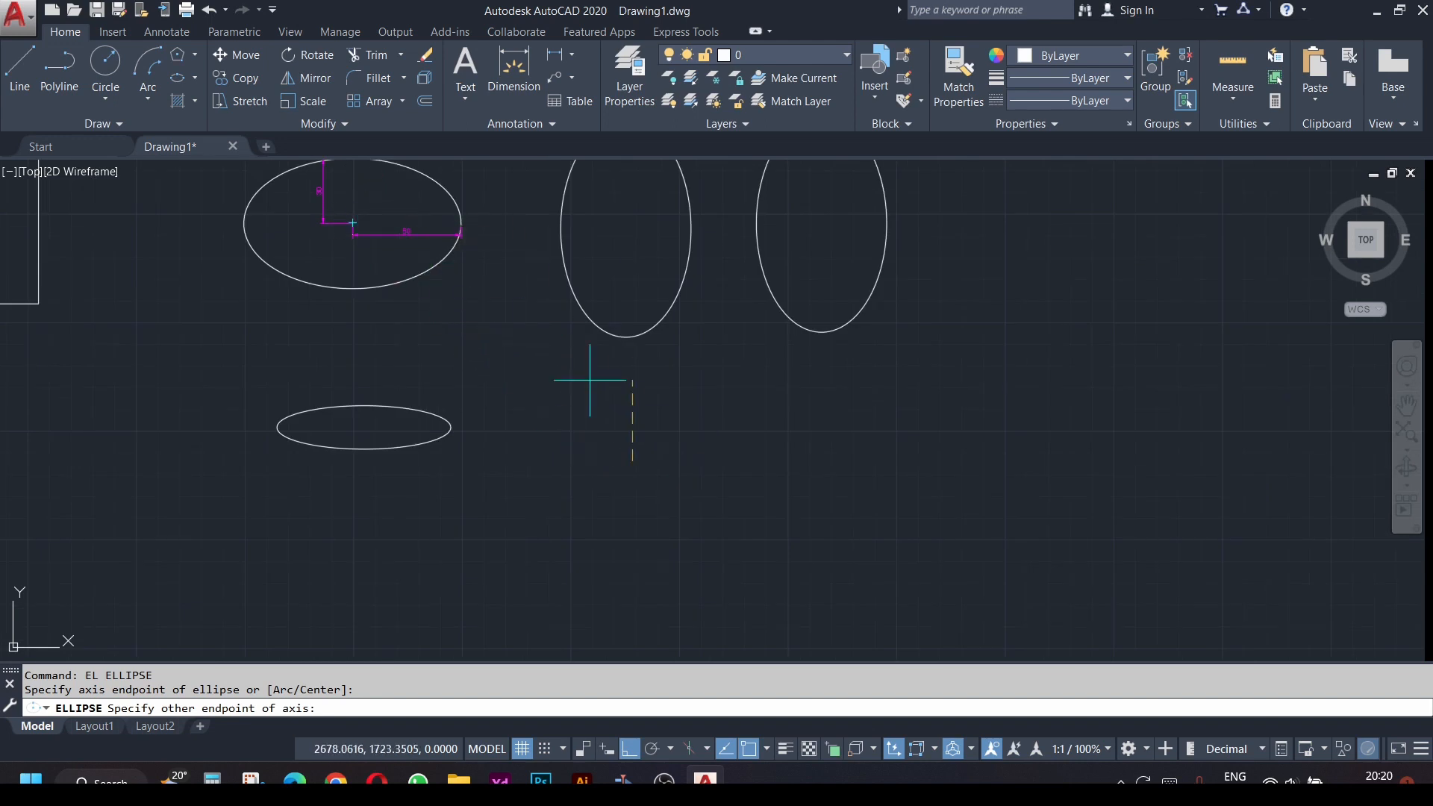
{"action": "scroll", "coordinate": [774, 404], "scroll_direction": "up", "scroll_amount": 2}
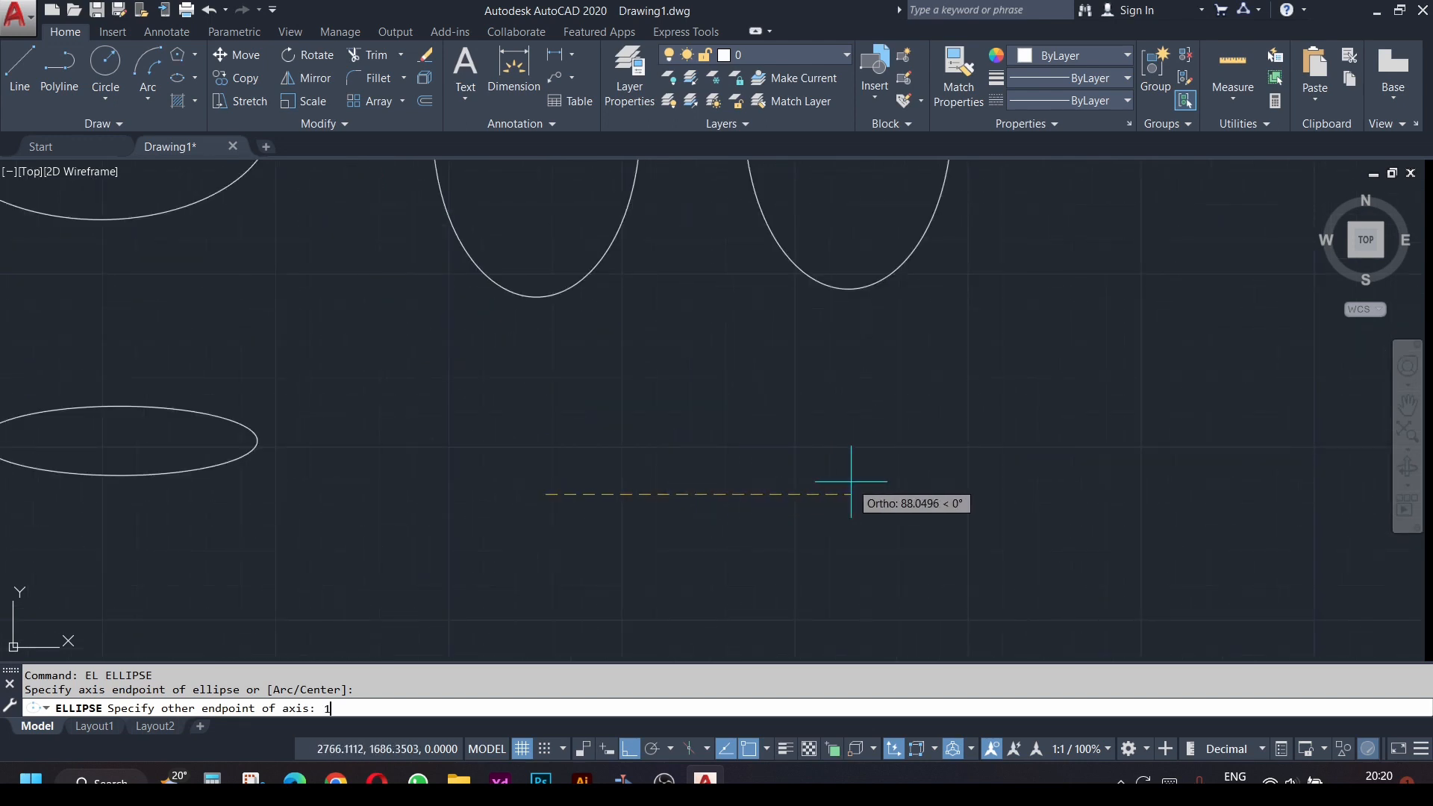
{"action": "key", "text": "Return"}
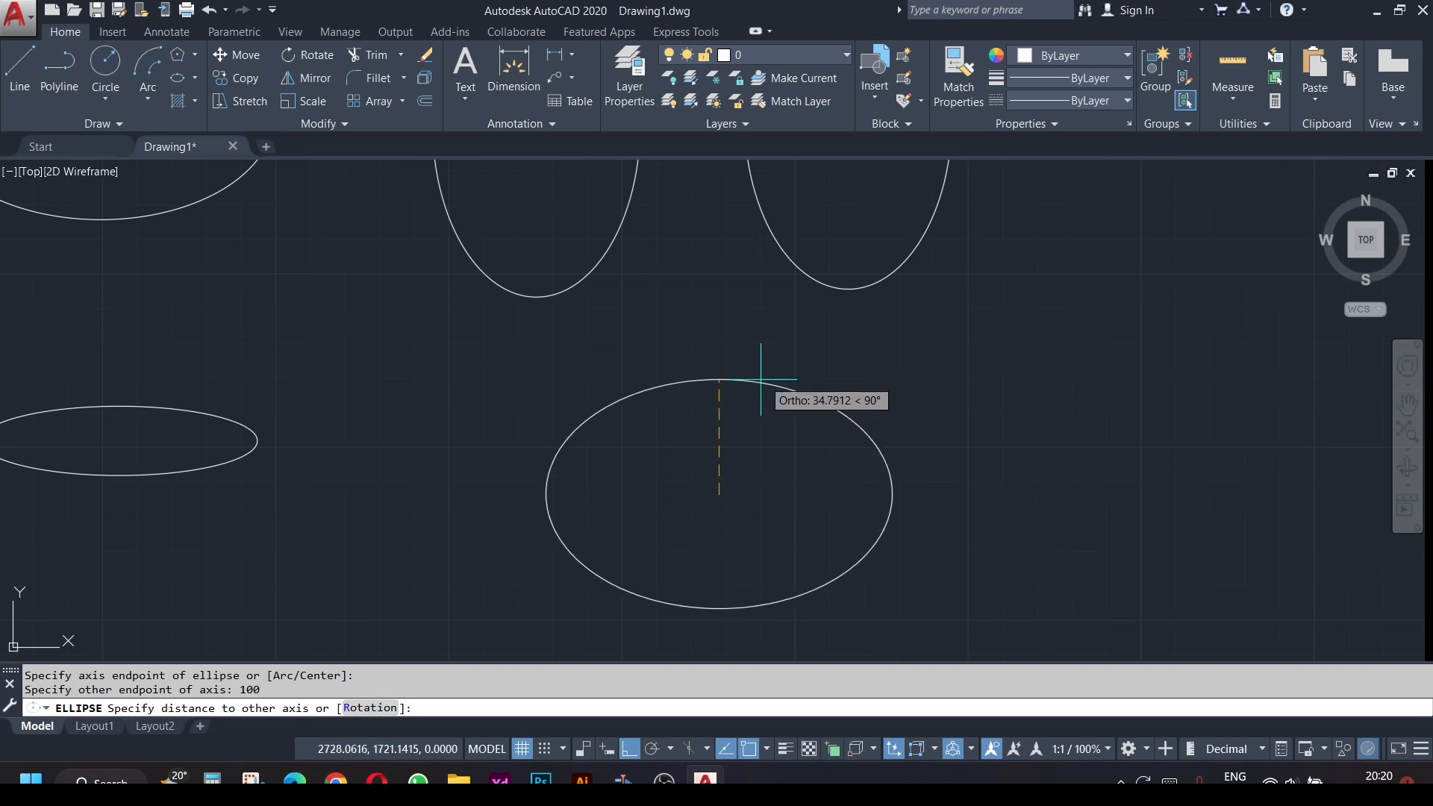
{"action": "type", "text": "30"}
{"action": "key", "text": "Return"}
- Dimension the new ellipse's full horizontal axis, placing the dimension just below its center
{"action": "left_click", "coordinate": [513, 71]}
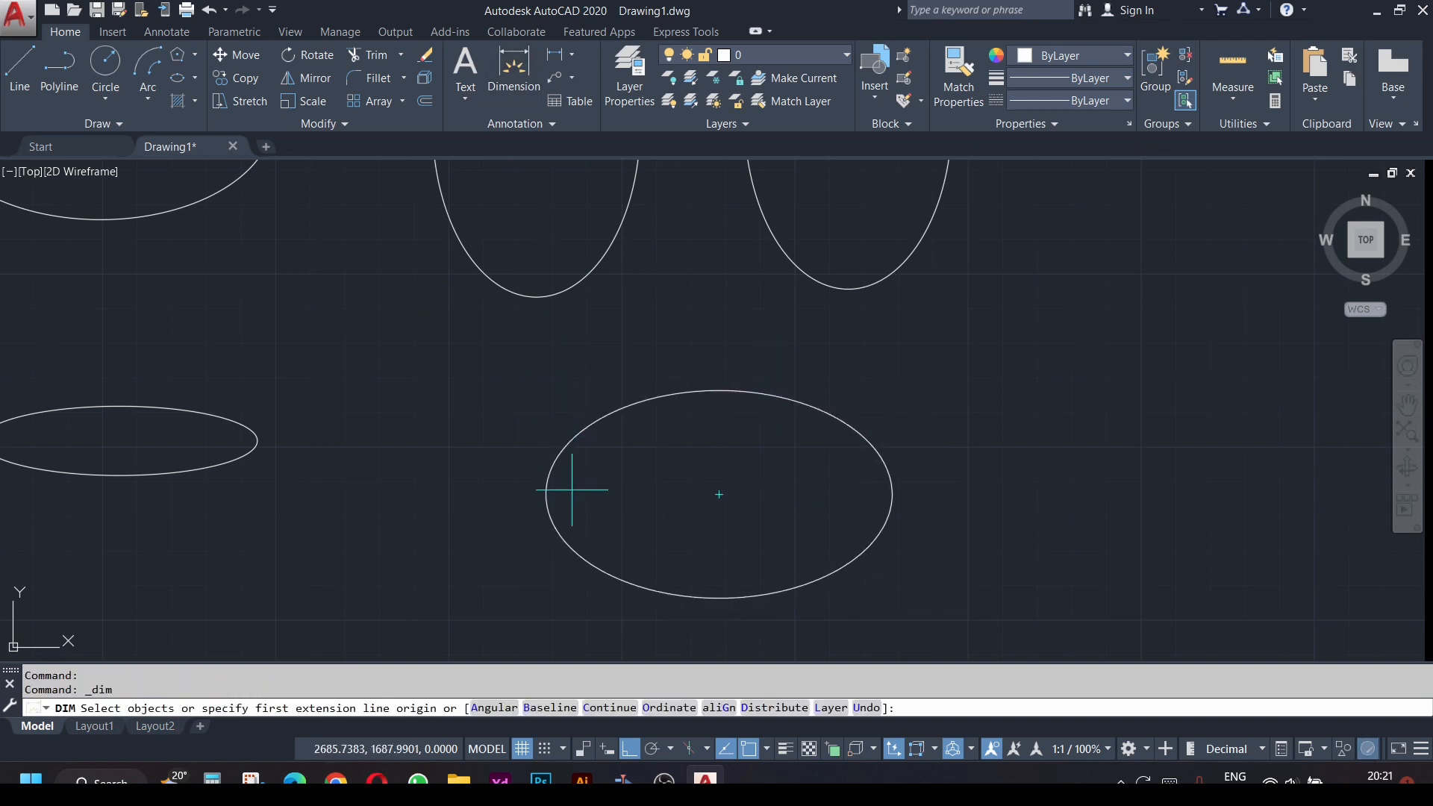
{"action": "left_click", "coordinate": [545, 493]}
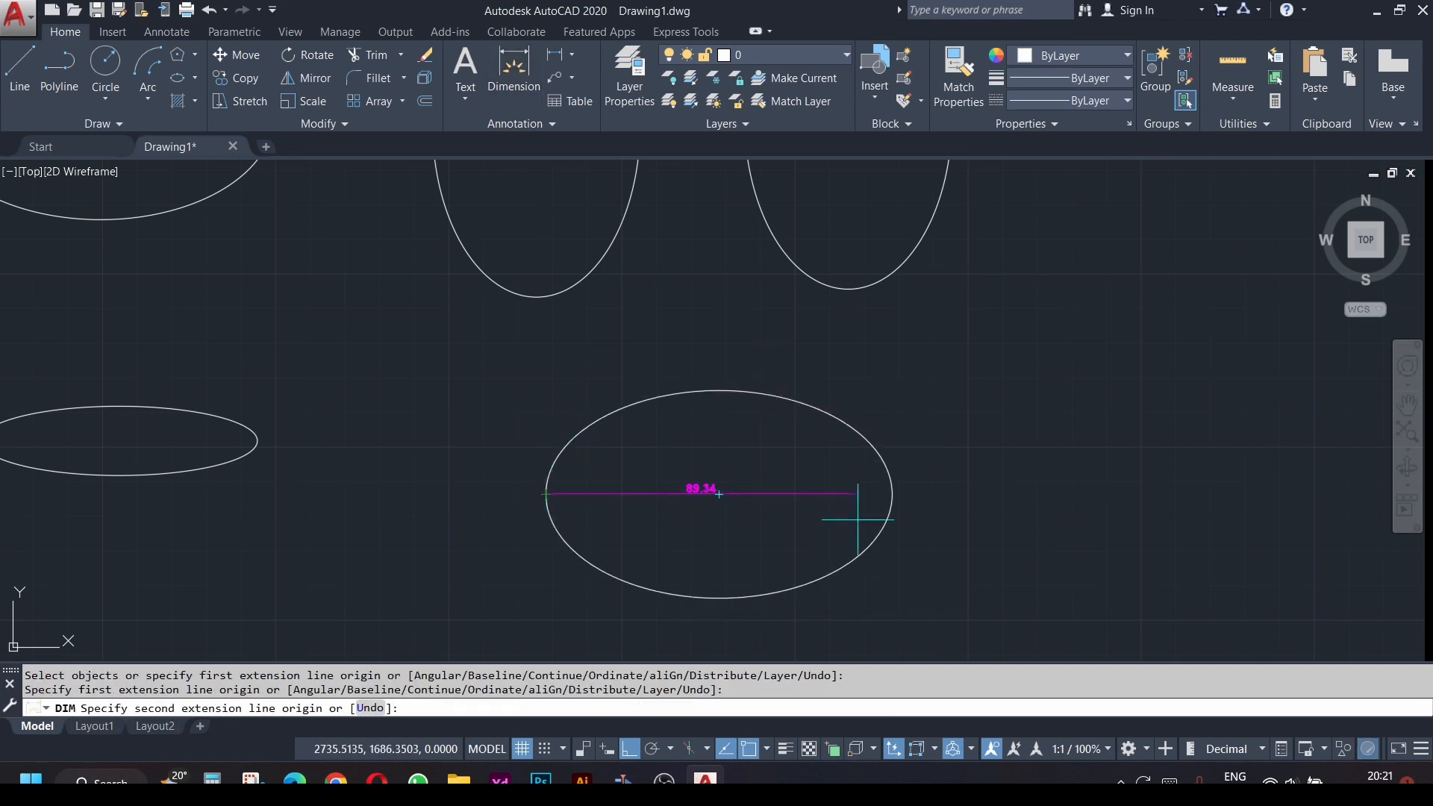
{"action": "left_click", "coordinate": [892, 494]}
{"action": "left_click", "coordinate": [858, 521]}
{"action": "left_click", "coordinate": [721, 391]}
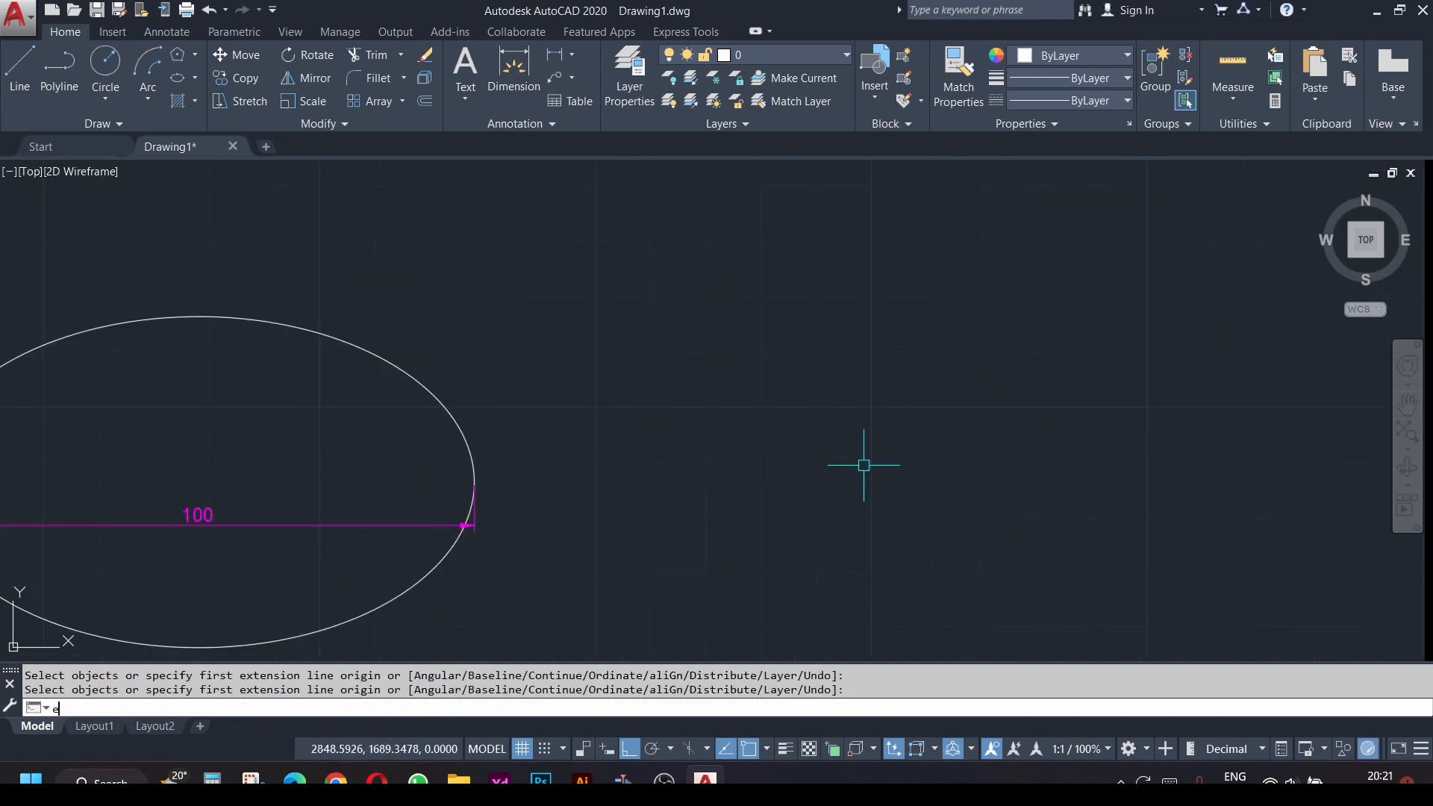
- Draw another axis-endpoint ellipse beside the dimensioned one with a full vertical axis of 40 first and a horizontal semi-axis of 40
{"action": "type", "text": "l"}
{"action": "key", "text": "Return"}
{"action": "left_click", "coordinate": [881, 514]}
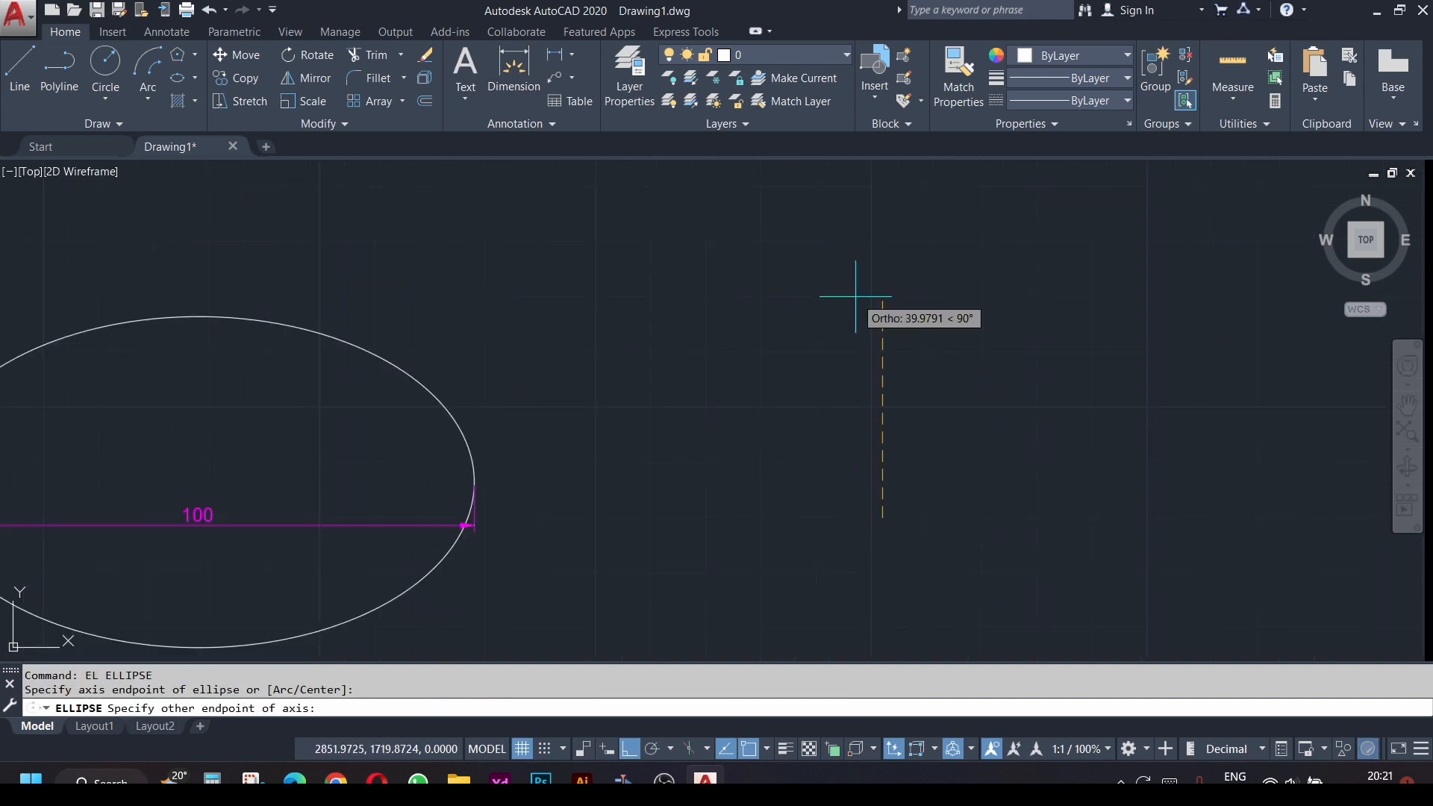
{"action": "type", "text": "40"}
{"action": "key", "text": "Return"}
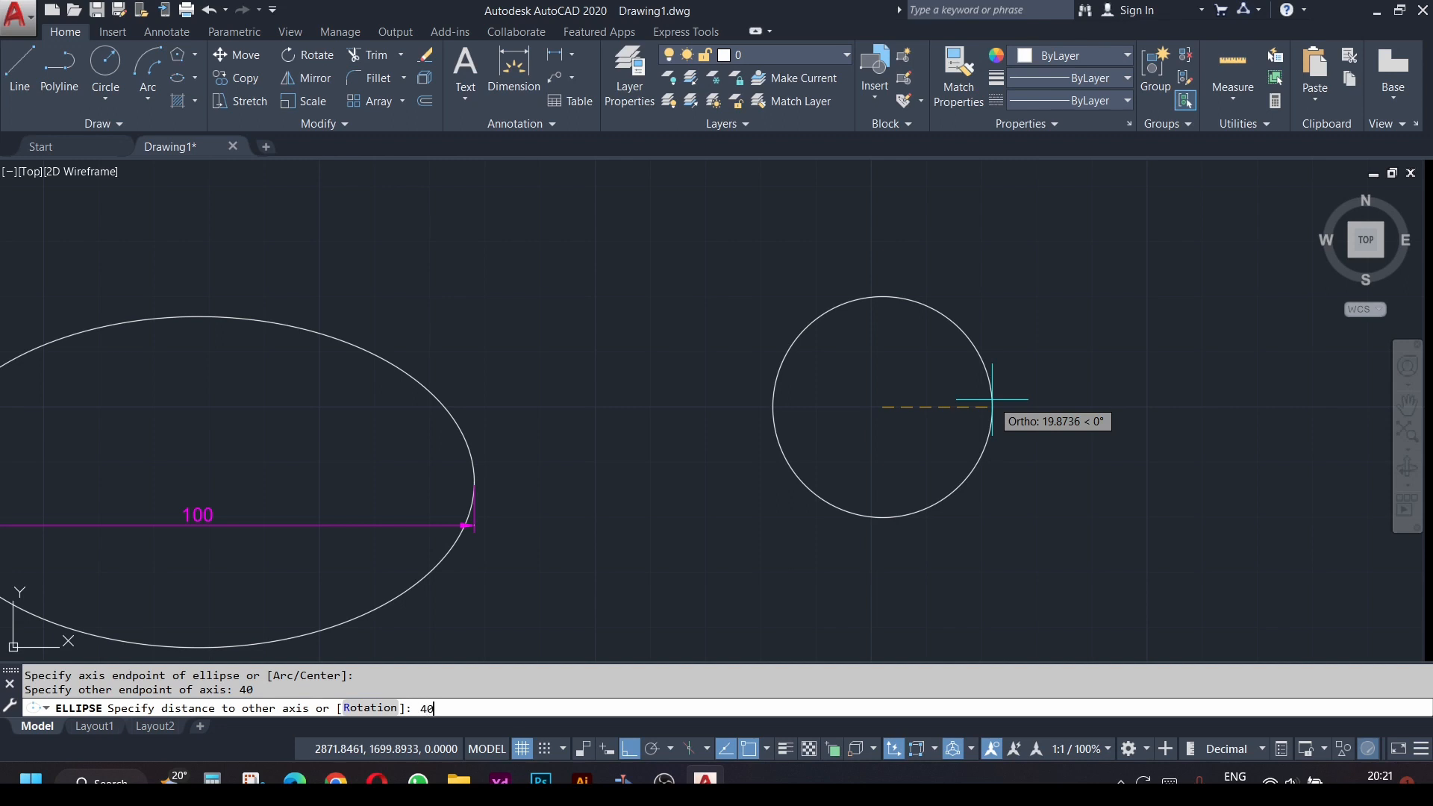
{"action": "key", "text": "Return"}
- Dimension the second axis-endpoint ellipse's full vertical axis and its horizontal semi-axis from the center
{"action": "left_click", "coordinate": [514, 75]}
{"action": "left_click", "coordinate": [882, 297]}
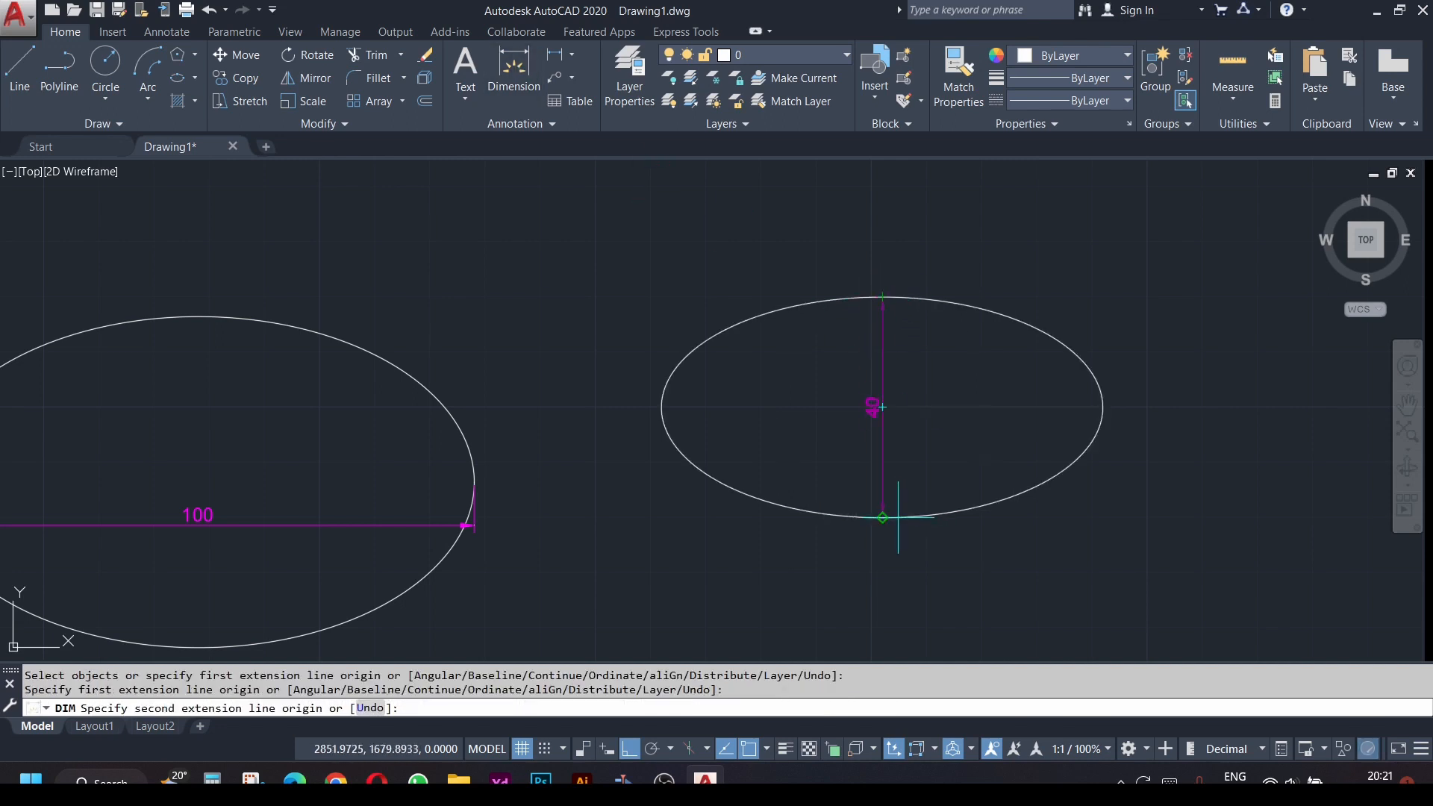
{"action": "left_click", "coordinate": [883, 517]}
{"action": "left_click", "coordinate": [835, 418]}
{"action": "left_click", "coordinate": [514, 75]}
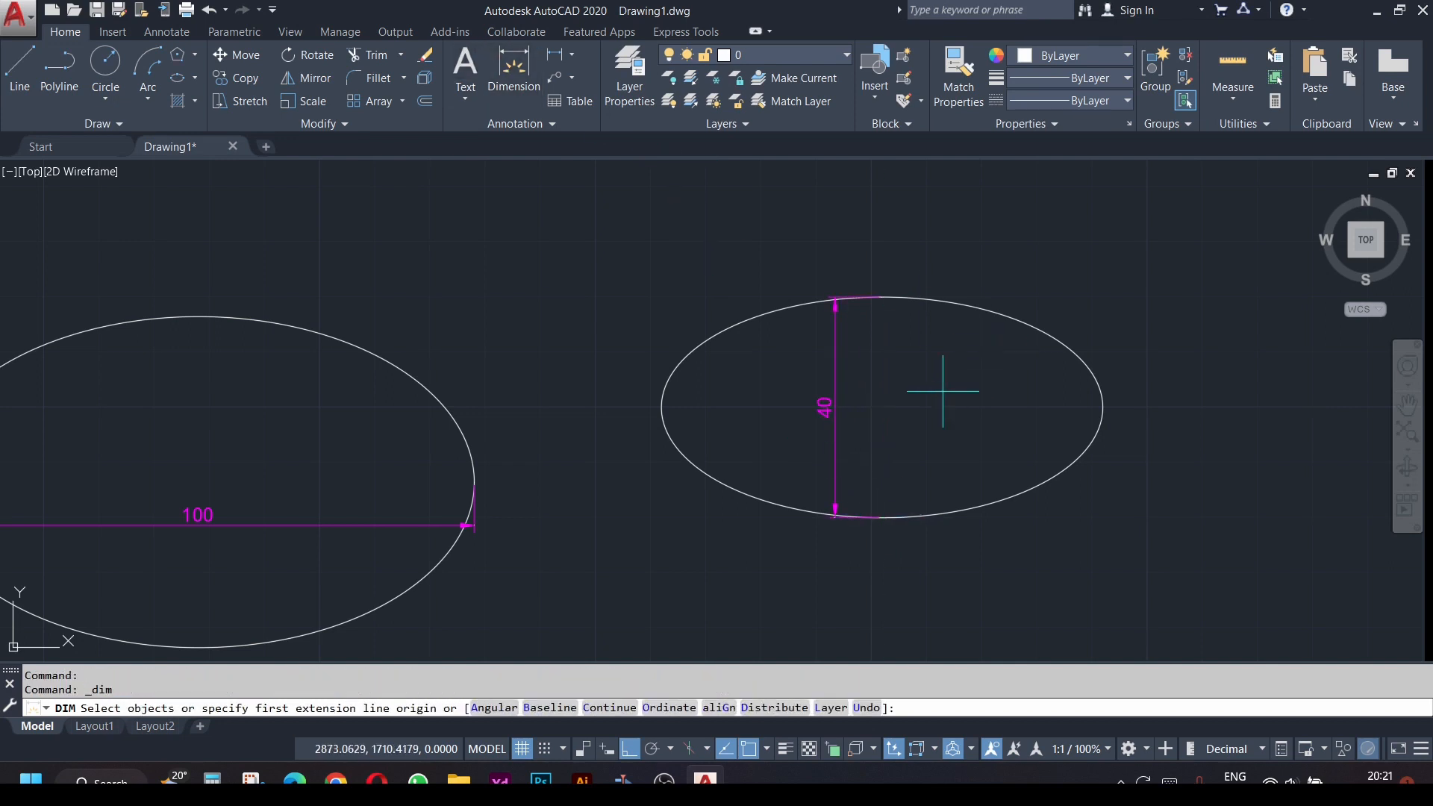
{"action": "left_click", "coordinate": [882, 407]}
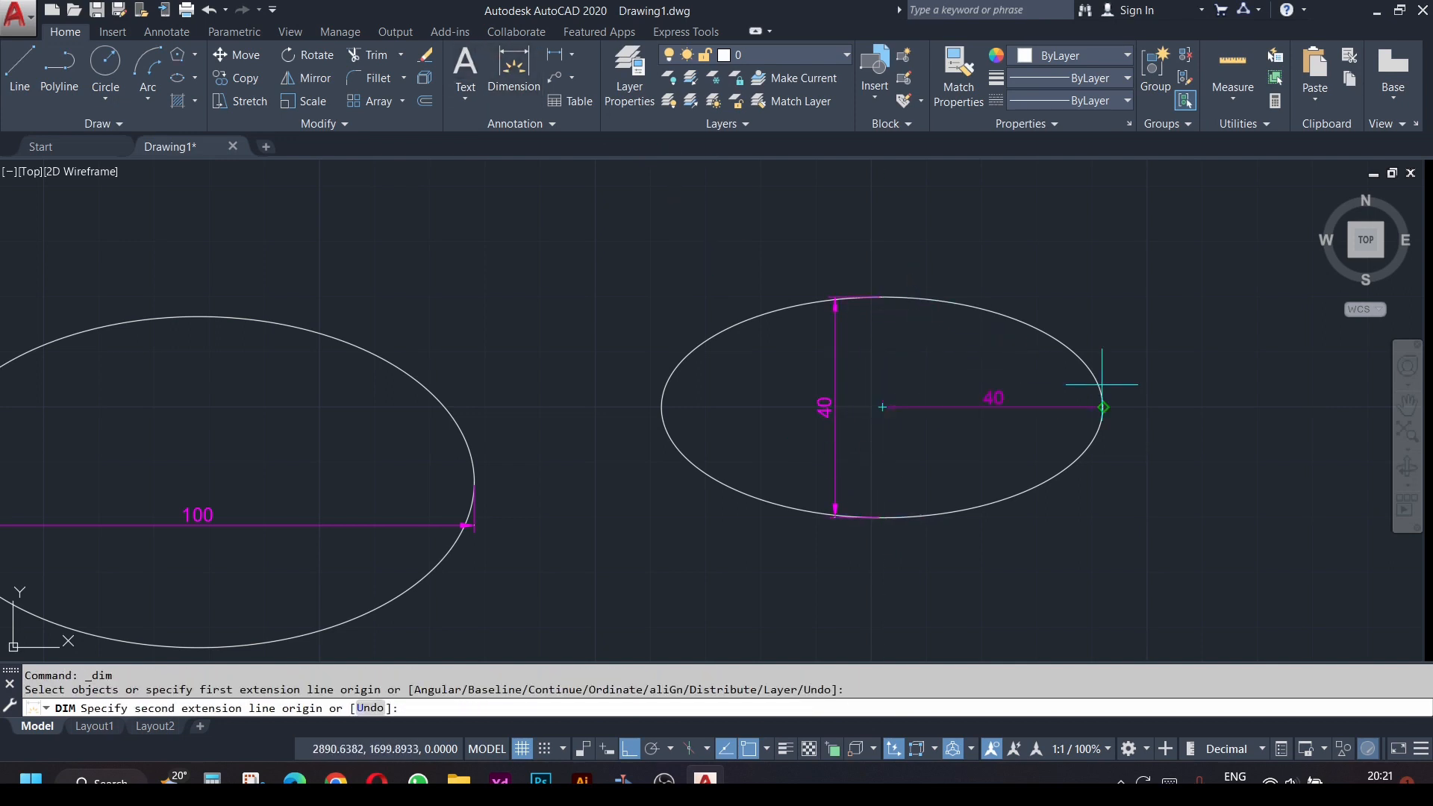
{"action": "left_click", "coordinate": [1103, 407]}
{"action": "left_click", "coordinate": [1018, 412]}
{"action": "key", "text": "Escape"}
{"action": "scroll", "coordinate": [1155, 513], "scroll_direction": "down", "scroll_amount": 2}
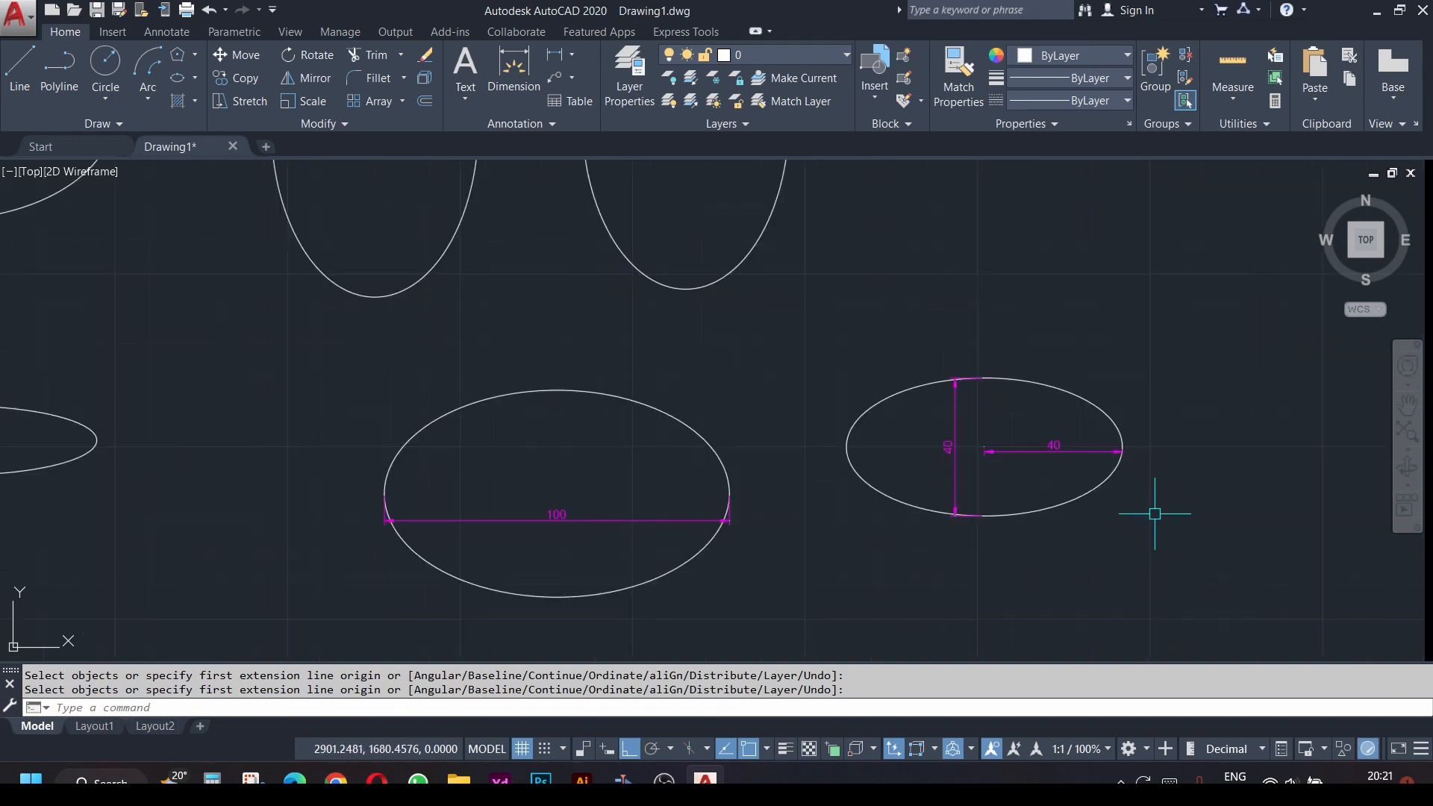
{"action": "middle_click_drag", "start_coordinate": [1209, 544], "coordinate": [718, 464]}
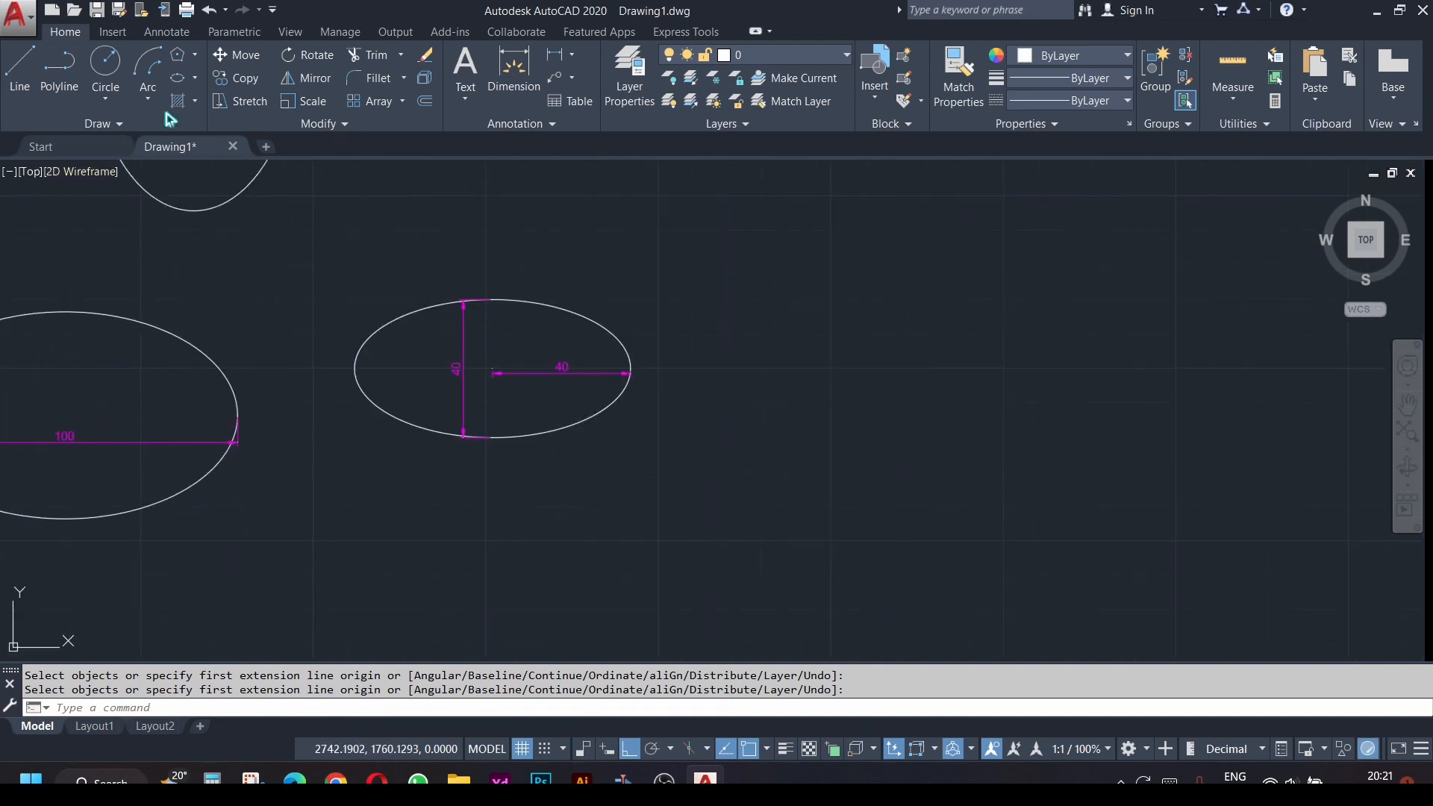
{"action": "left_click", "coordinate": [195, 78]}
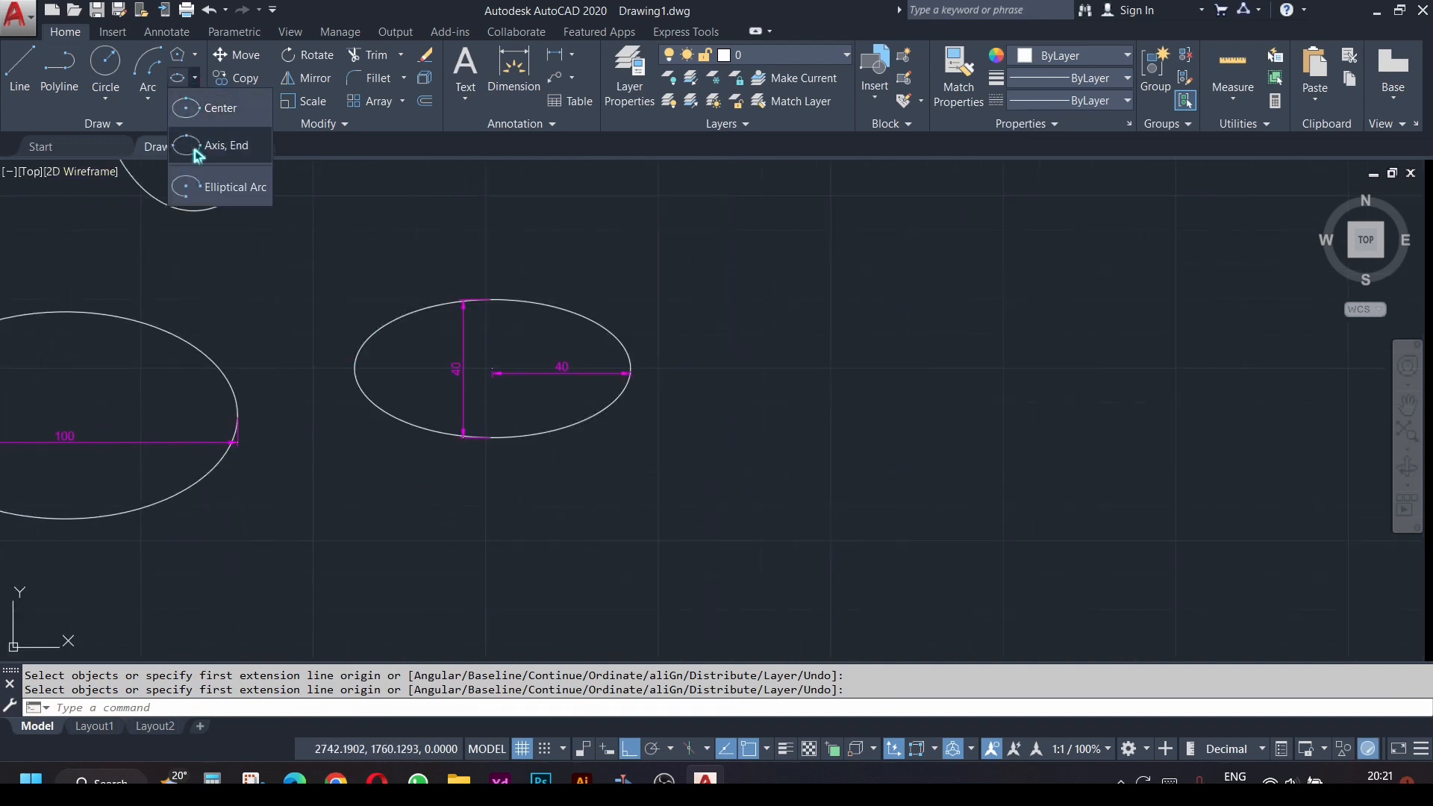
{"action": "left_click", "coordinate": [221, 192]}
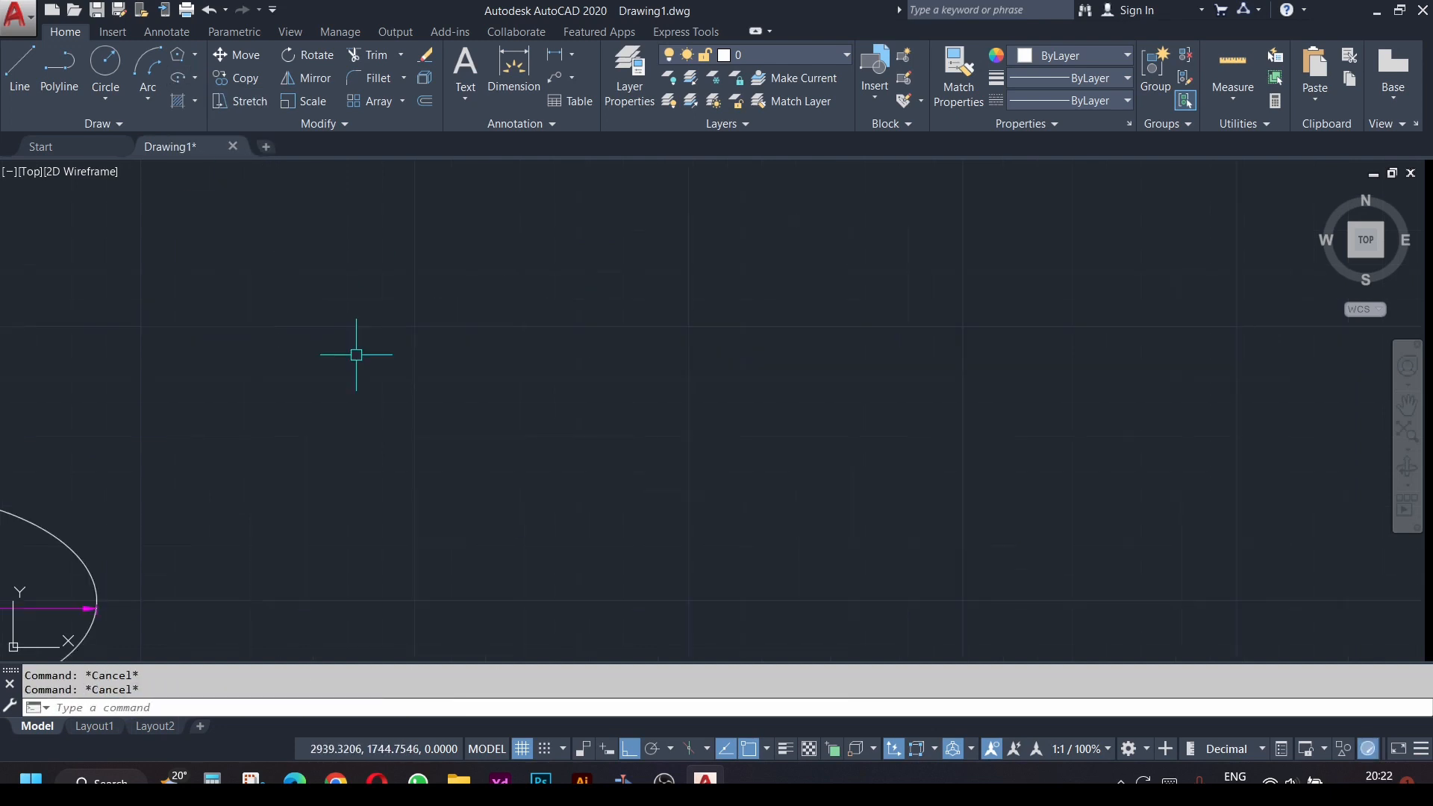
- Draw an elliptical arc from its right axis endpoint leftward with axis length 100, other semi-axis 30, start angle 20 and end angle 160
{"action": "type", "text": "l"}
{"action": "key", "text": "Return"}
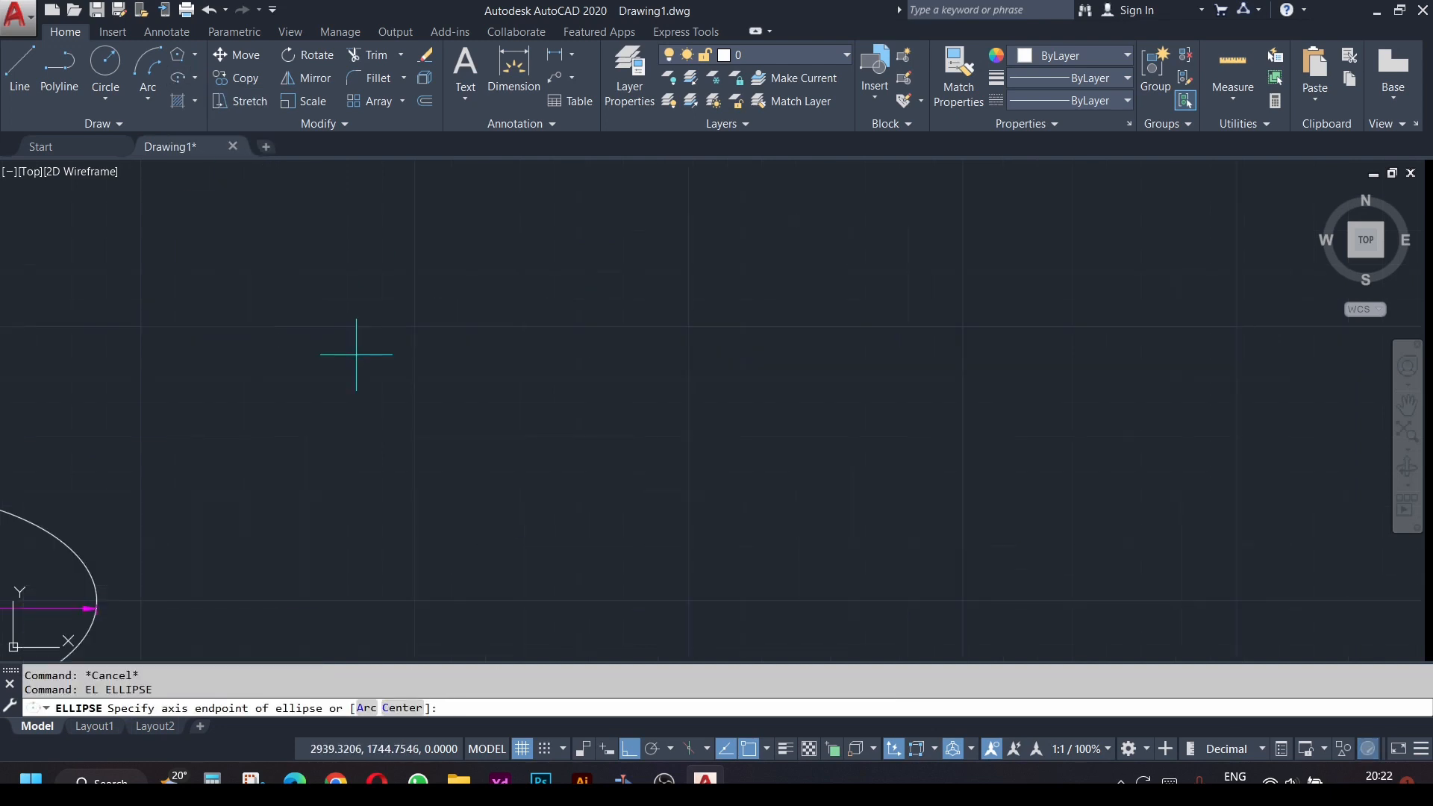
{"action": "key", "text": "Return"}
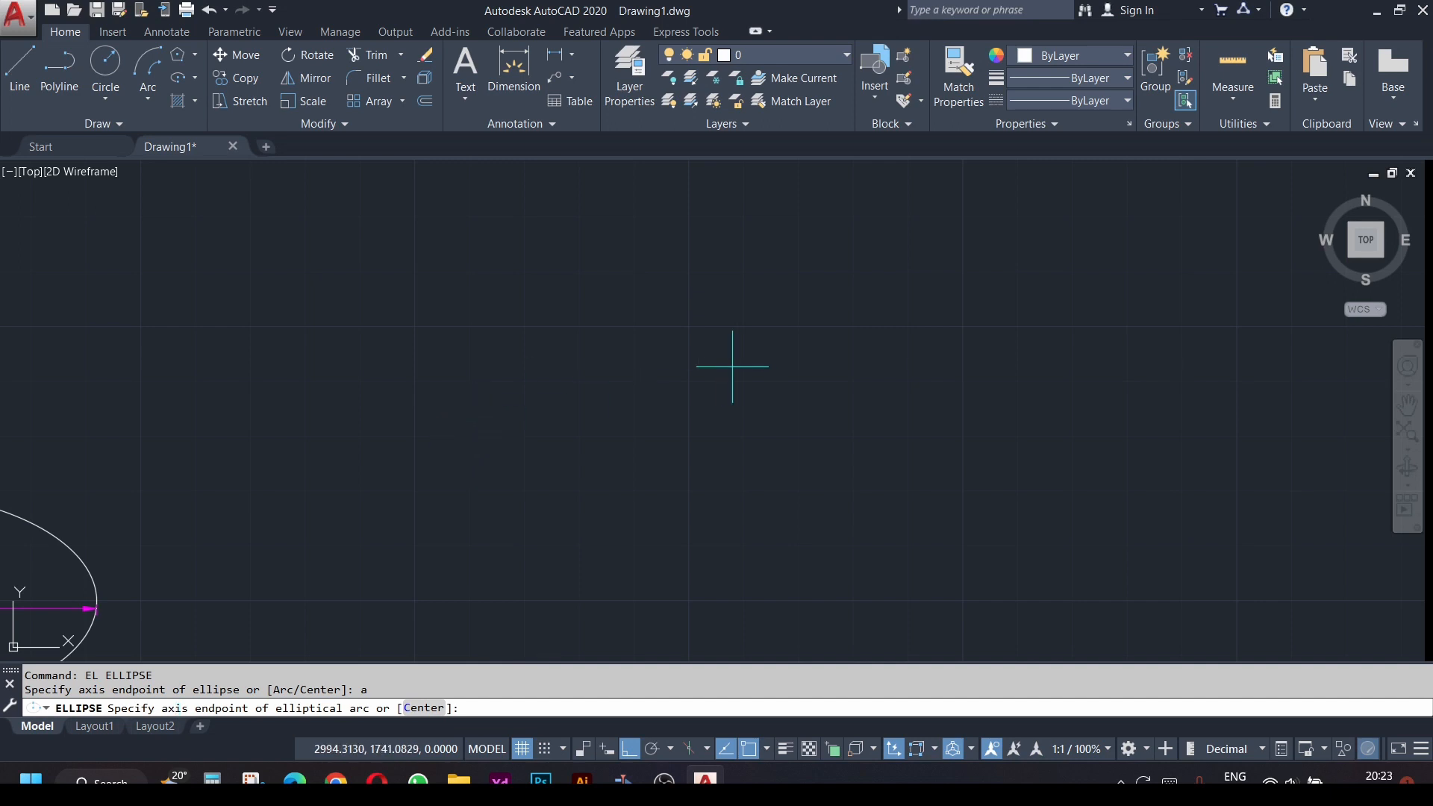
{"action": "left_click", "coordinate": [718, 418]}
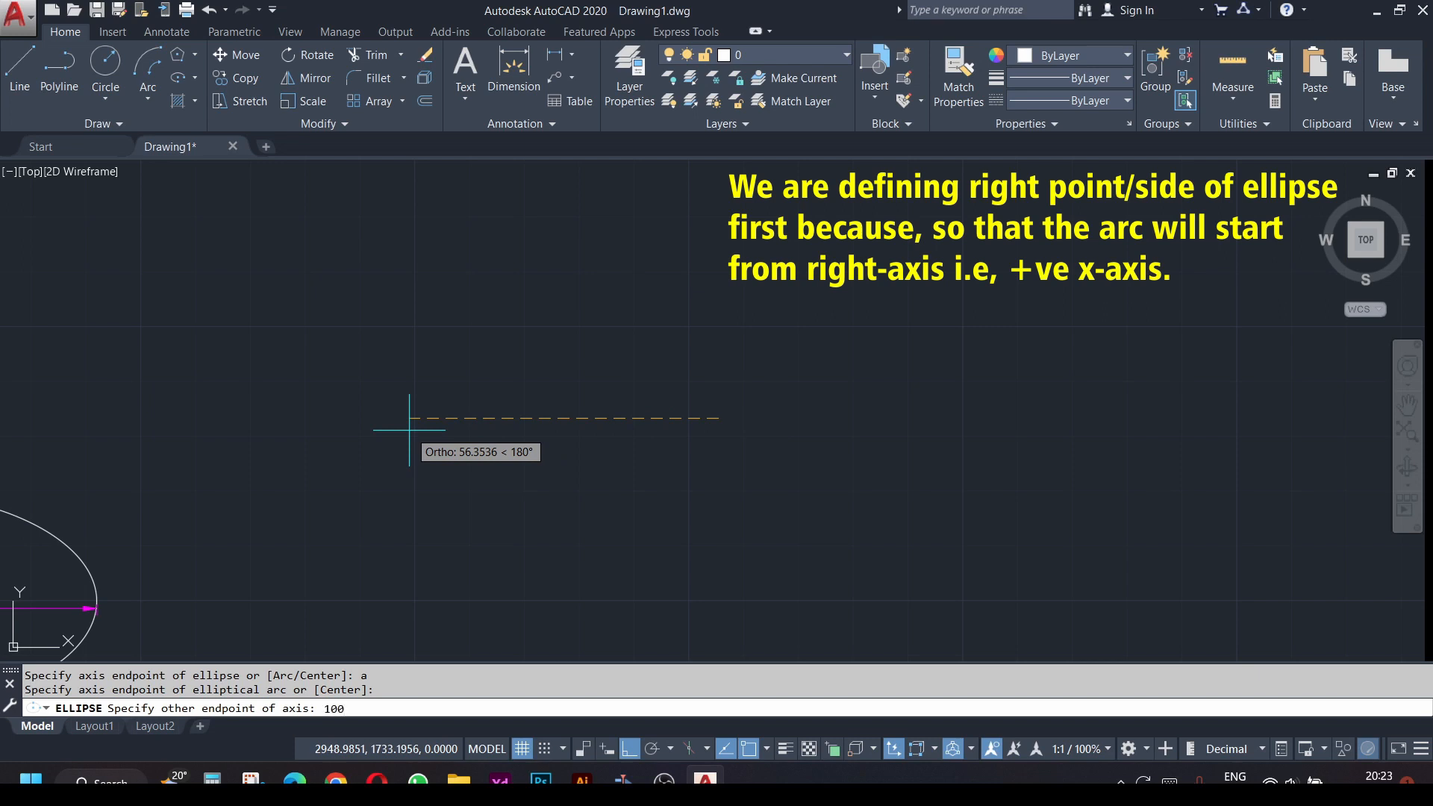
{"action": "type", "text": "100"}
{"action": "key", "text": "Return"}
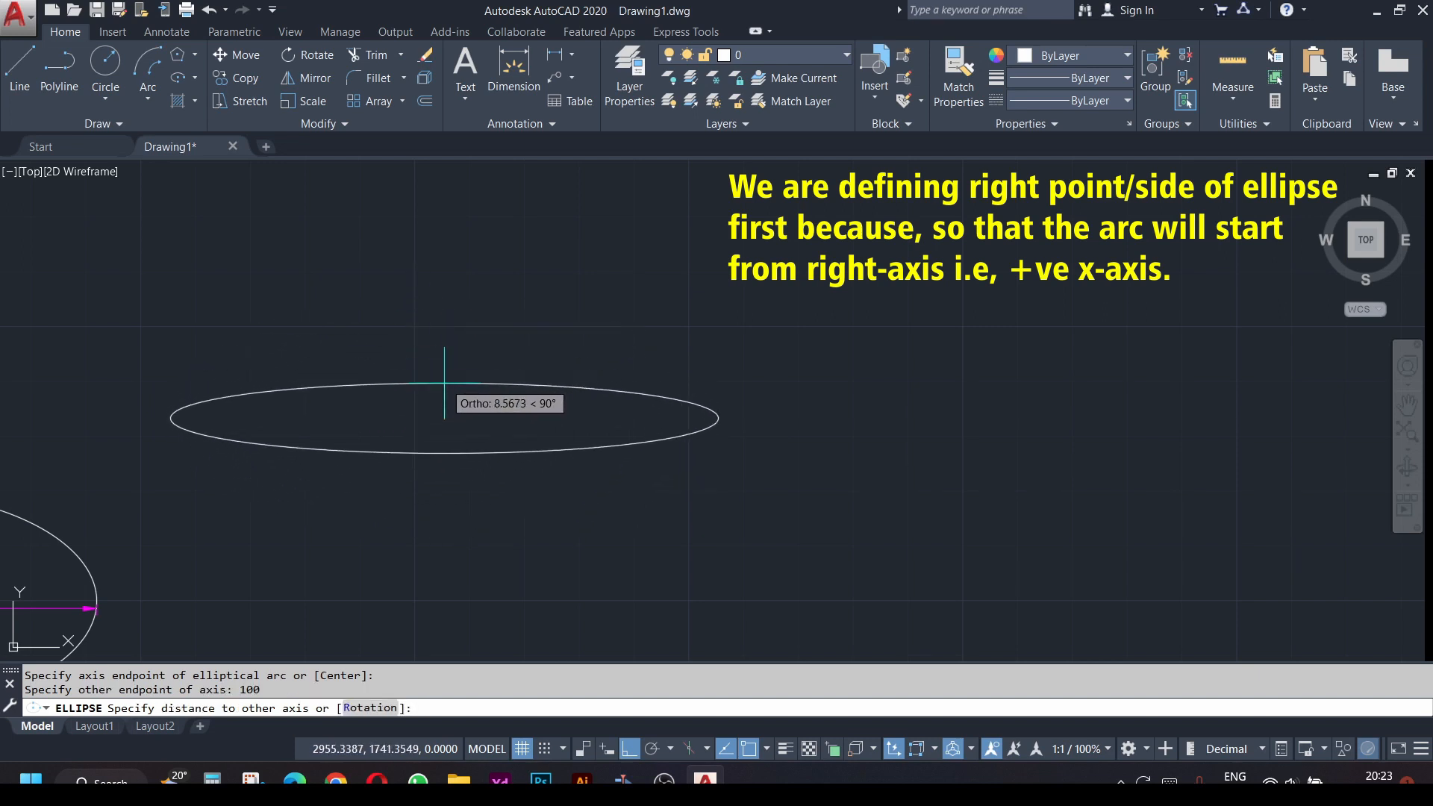
{"action": "type", "text": "3"}
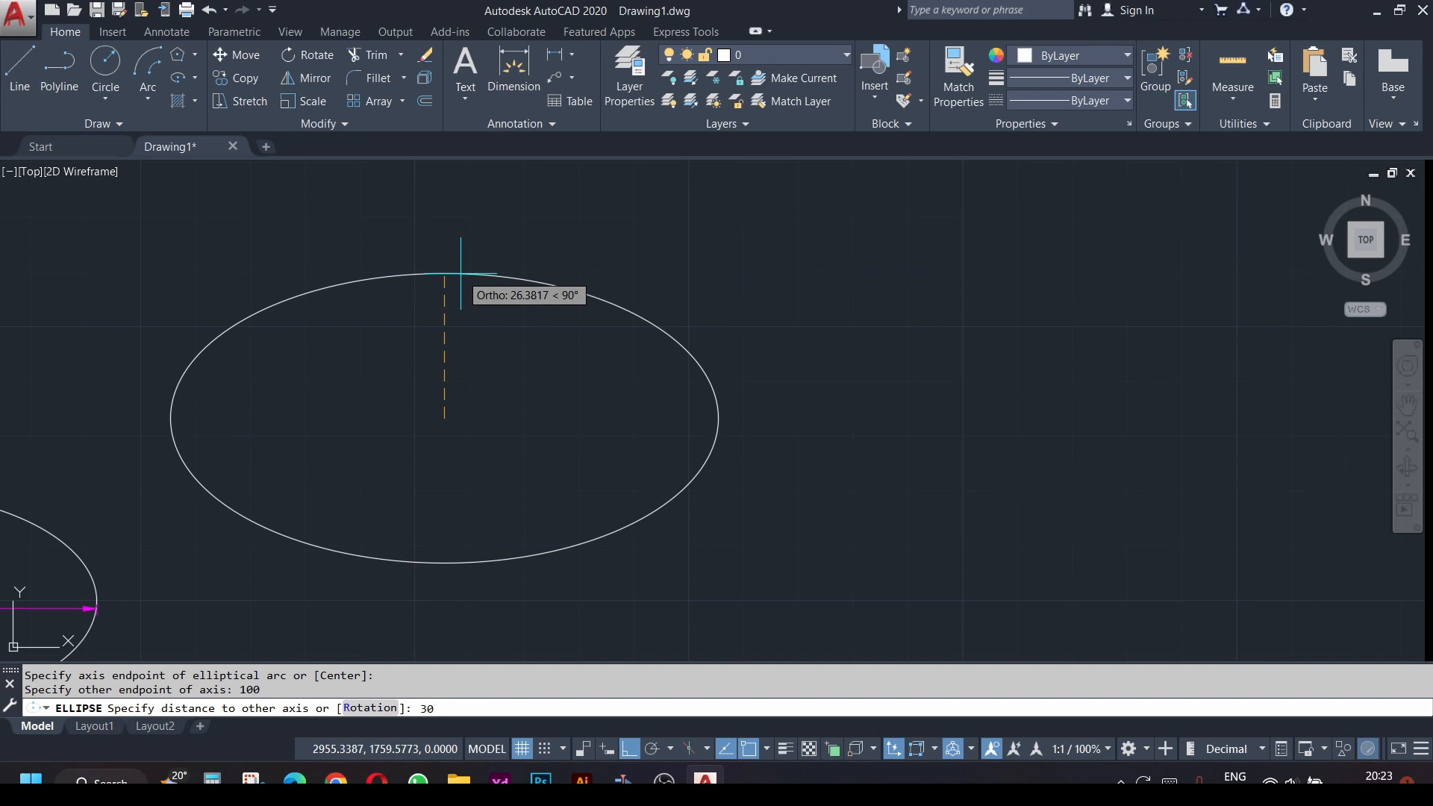
{"action": "type", "text": "0"}
{"action": "key", "text": "Return"}
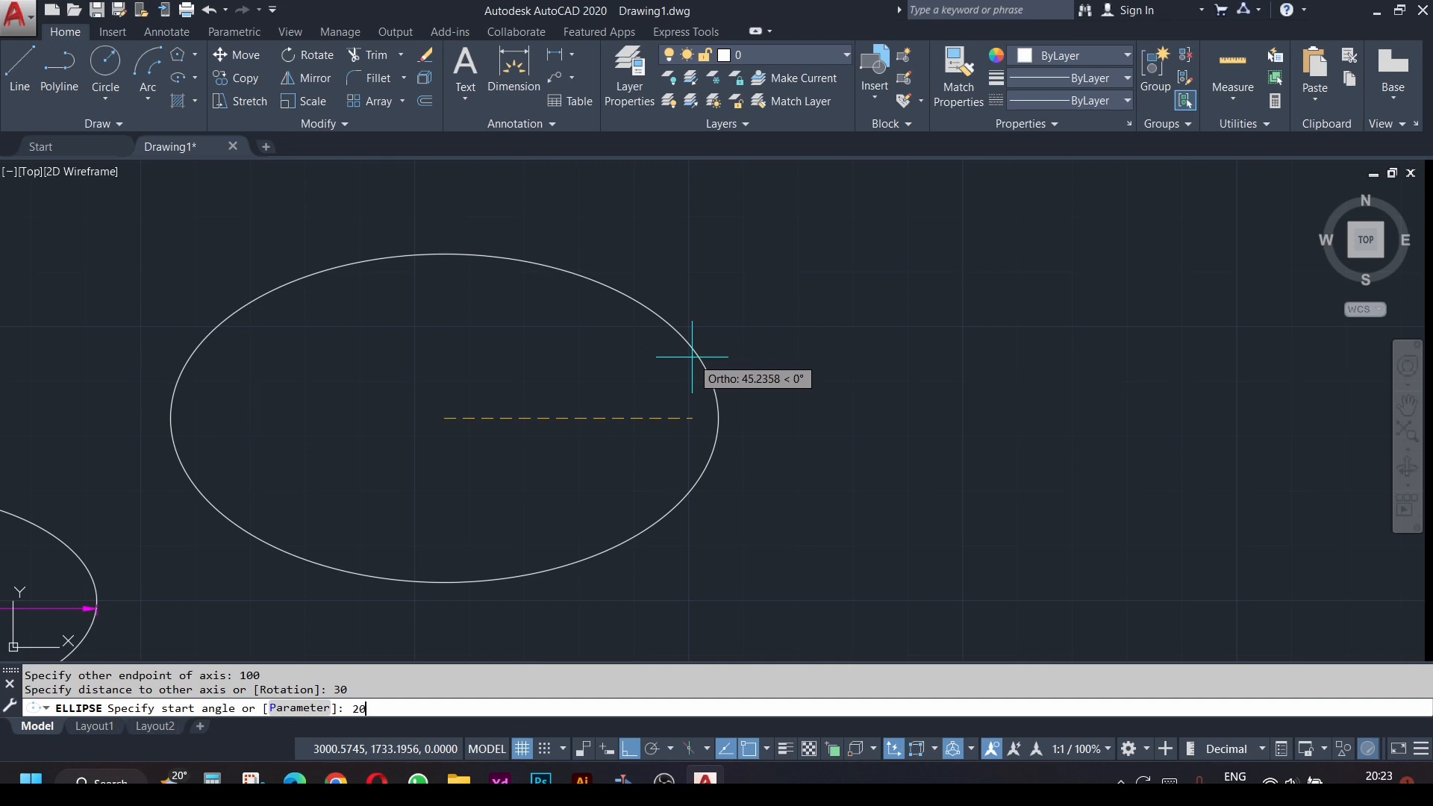
{"action": "key", "text": "Return"}
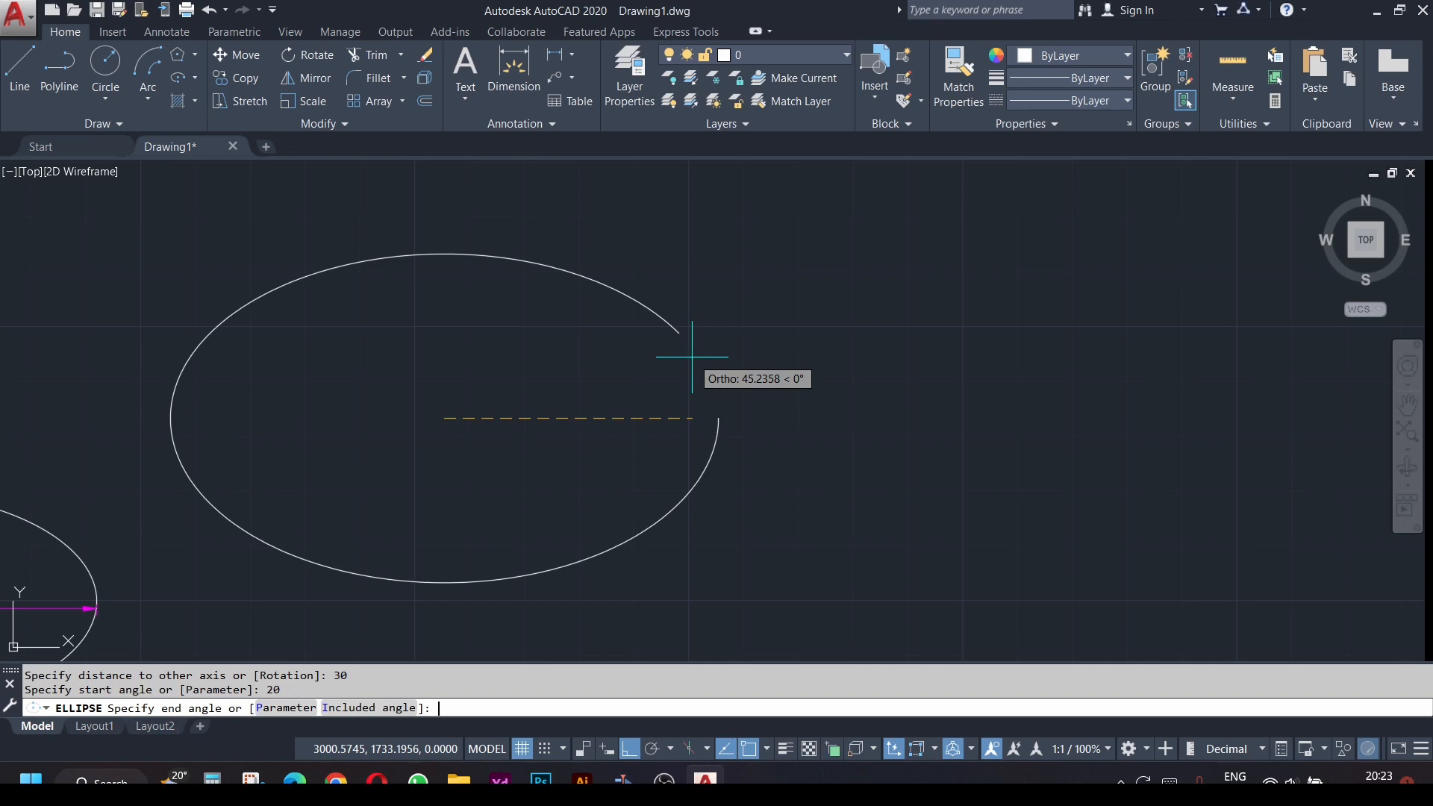
{"action": "key", "text": "Return"}
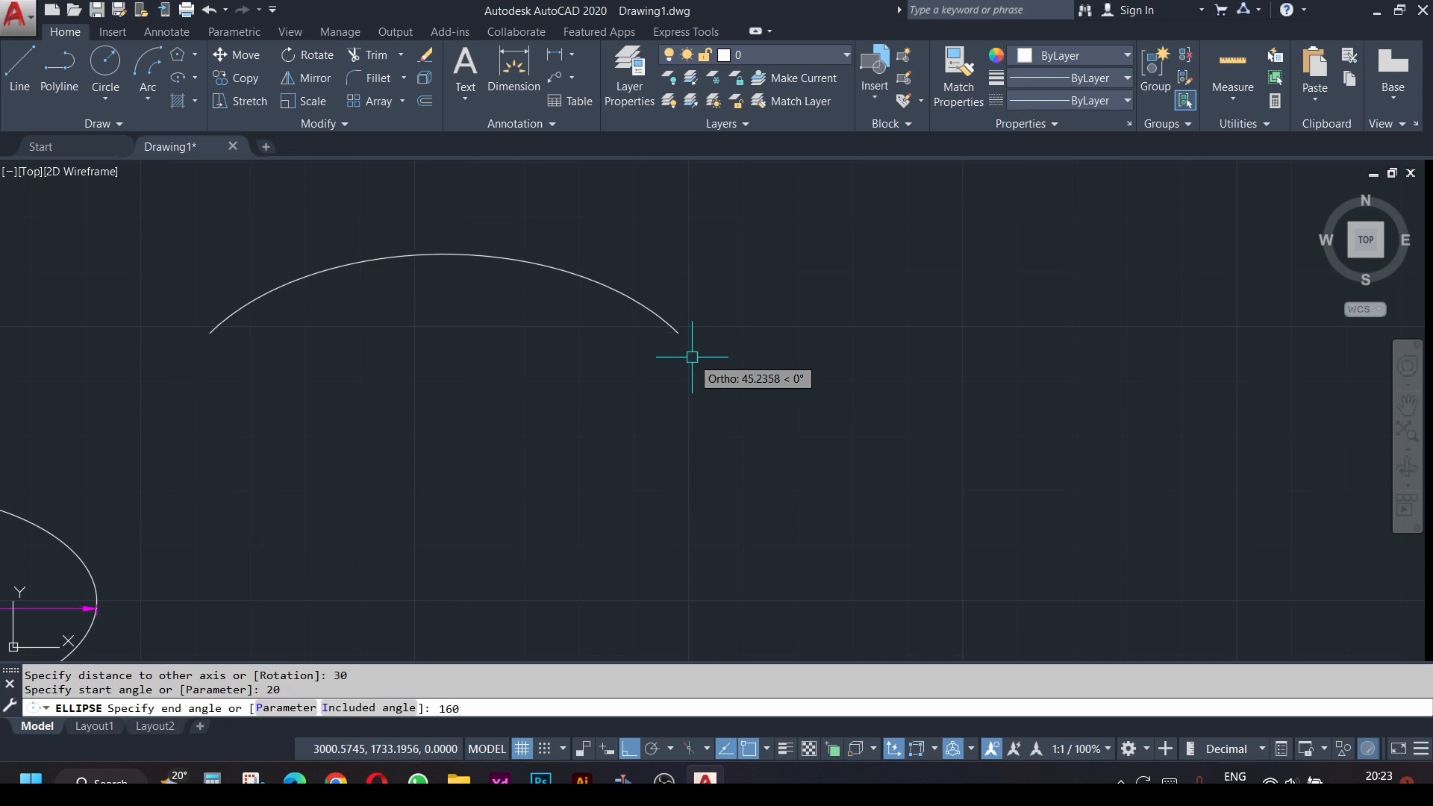
- Draw a line from the elliptical arc's right end to its center, continuing horizontally to the right past the arc's end
{"action": "left_click", "coordinate": [624, 313]}
{"action": "left_click", "coordinate": [550, 256]}
{"action": "type", "text": "l"}
{"action": "key", "text": "Return"}
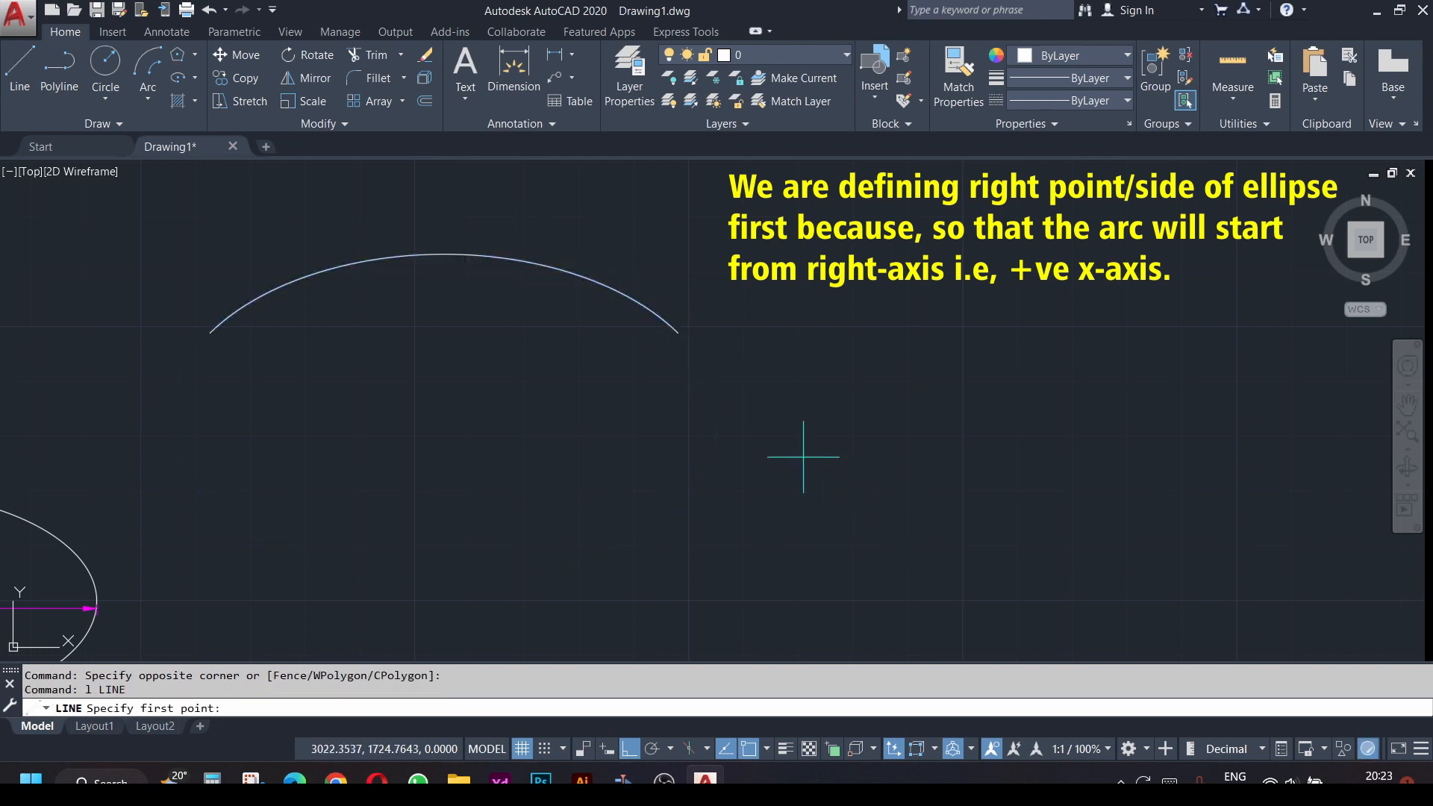
{"action": "left_click", "coordinate": [677, 333]}
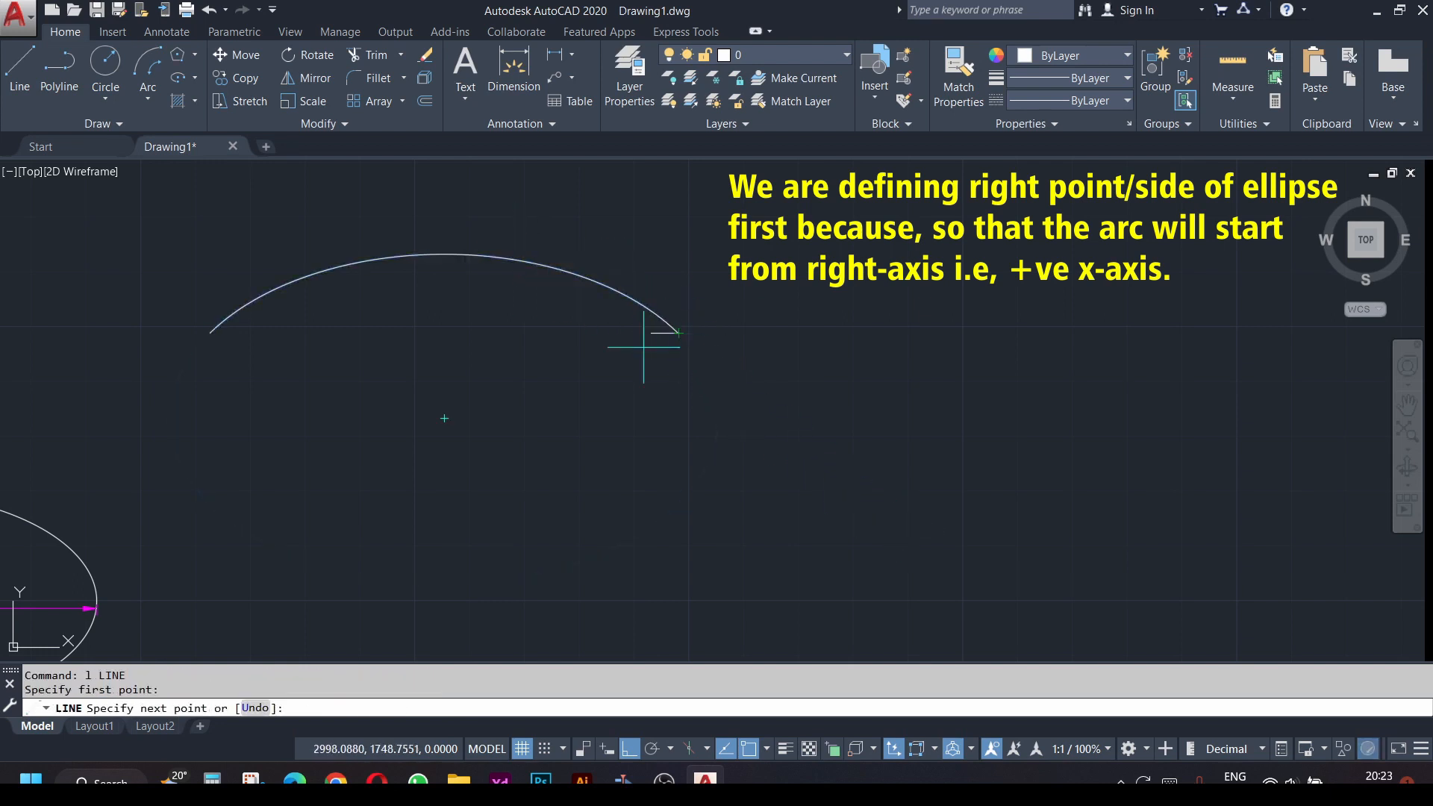
{"action": "left_click", "coordinate": [444, 418]}
{"action": "left_click", "coordinate": [736, 418]}
{"action": "key", "text": "Escape"}
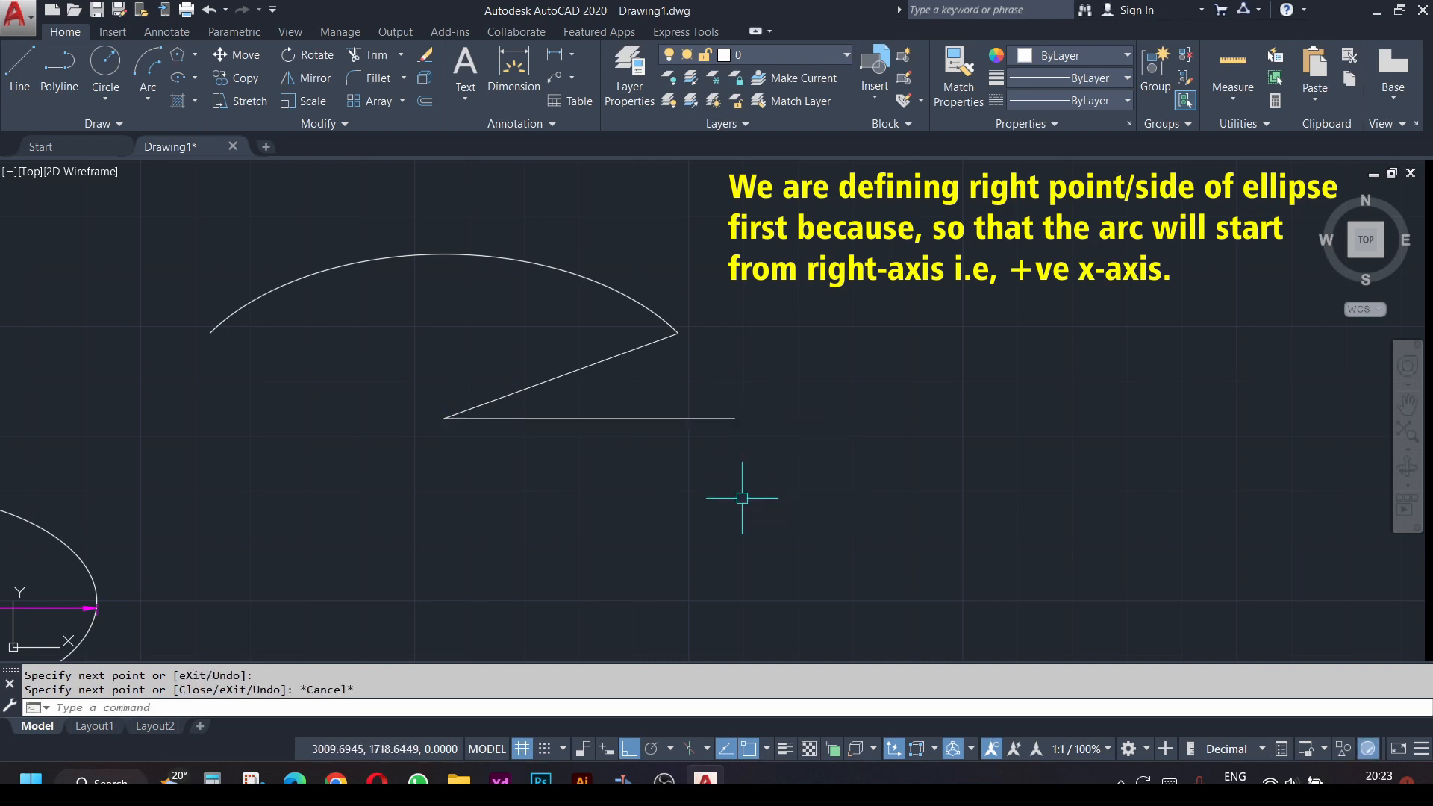
- Draw a line from the elliptical arc's left end to its center
{"action": "type", "text": "l"}
{"action": "key", "text": "Return"}
{"action": "left_click", "coordinate": [210, 333]}
{"action": "left_click", "coordinate": [444, 418]}
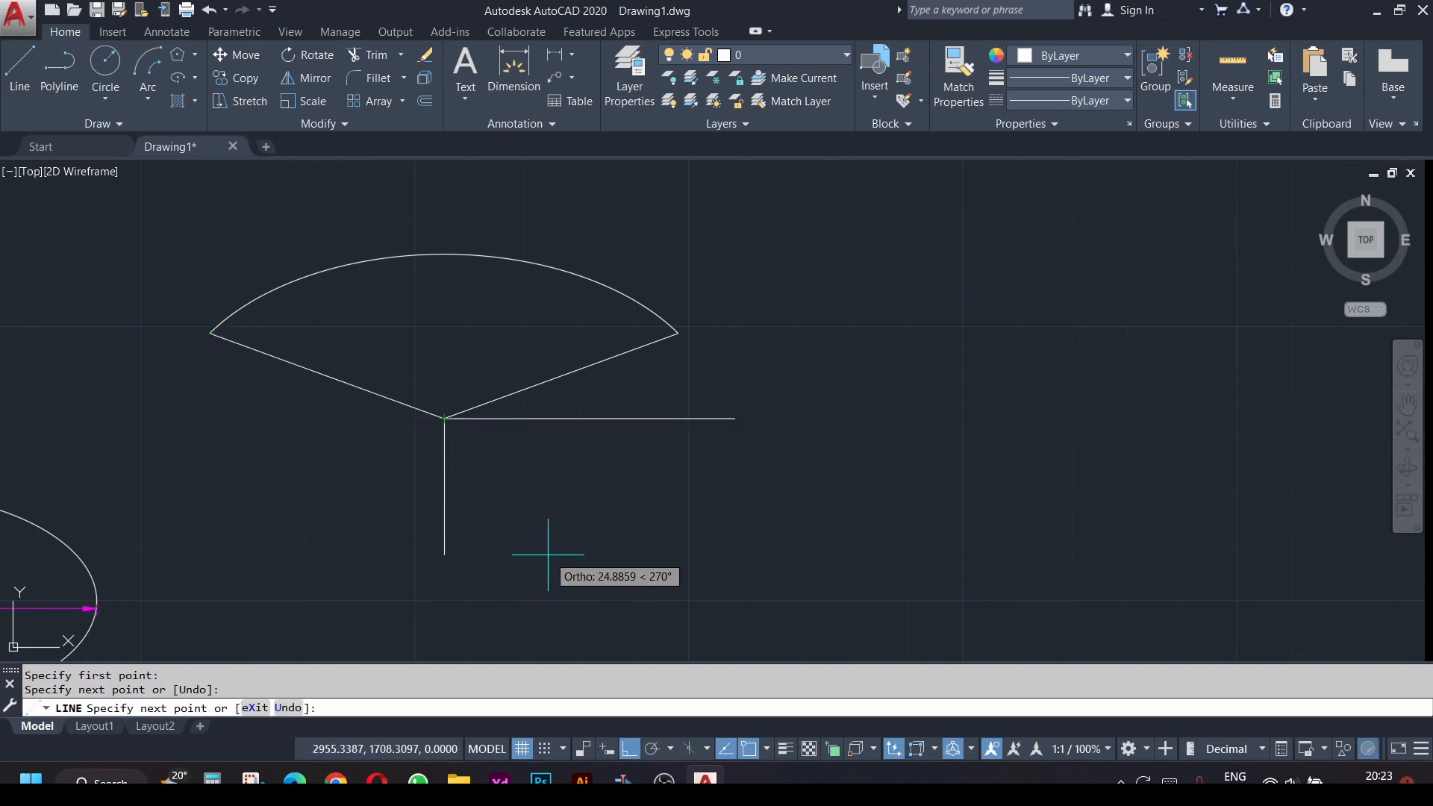
{"action": "key", "text": "Escape"}
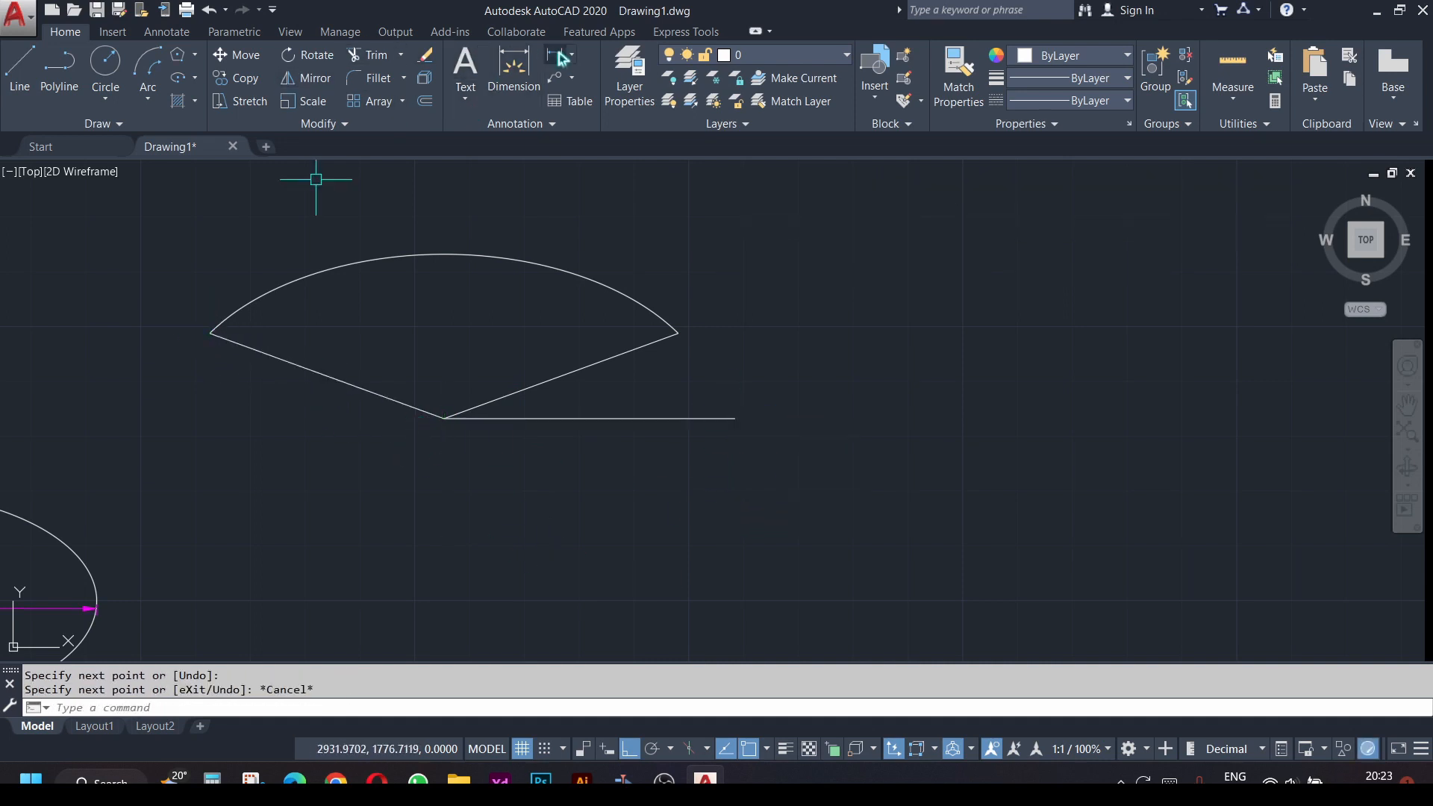
- Dimension the angle between the horizontal line and the line to the elliptical arc's right end
{"action": "left_click", "coordinate": [524, 72]}
{"action": "left_click", "coordinate": [592, 364]}
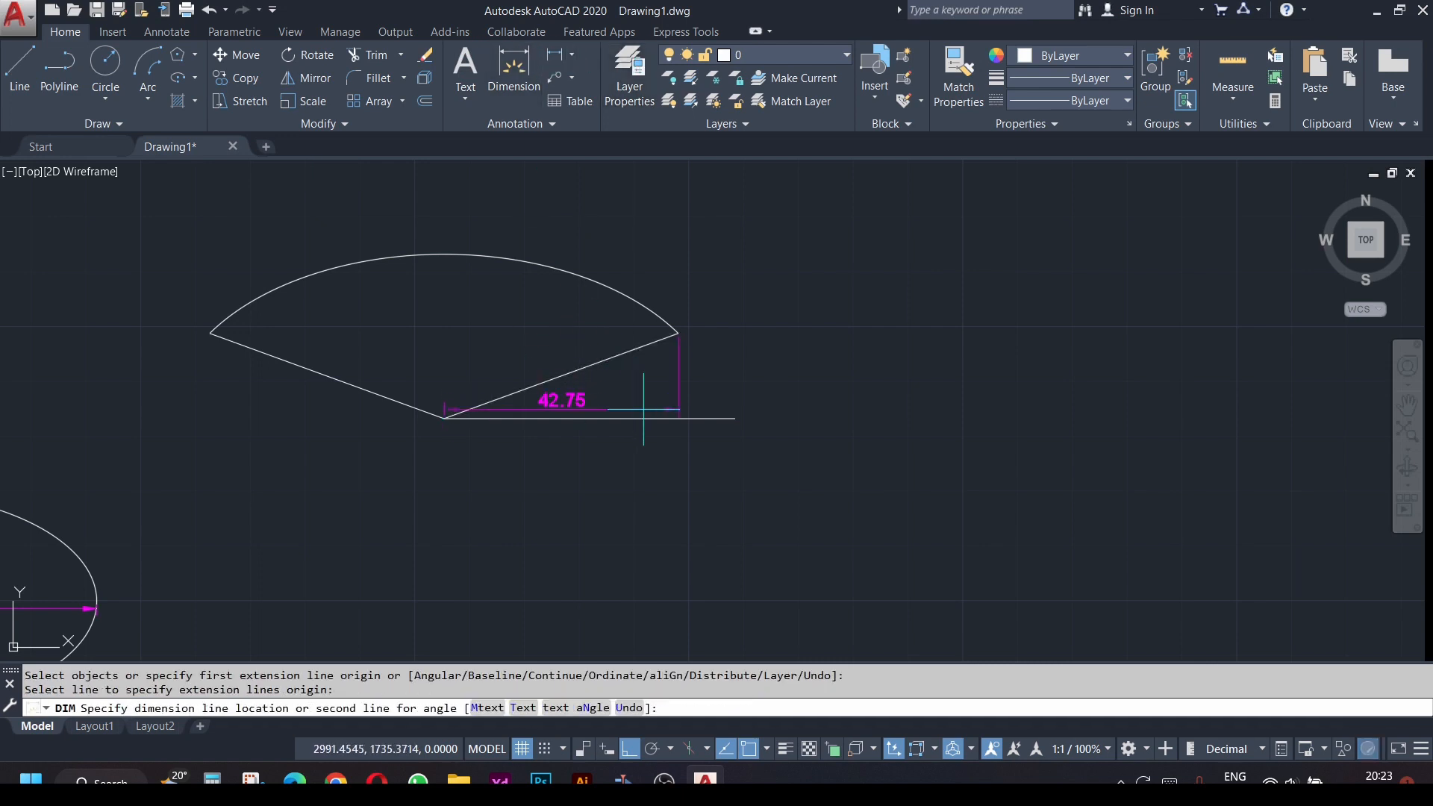
{"action": "left_click", "coordinate": [651, 418]}
{"action": "left_click", "coordinate": [670, 385]}
{"action": "left_click", "coordinate": [554, 54]}
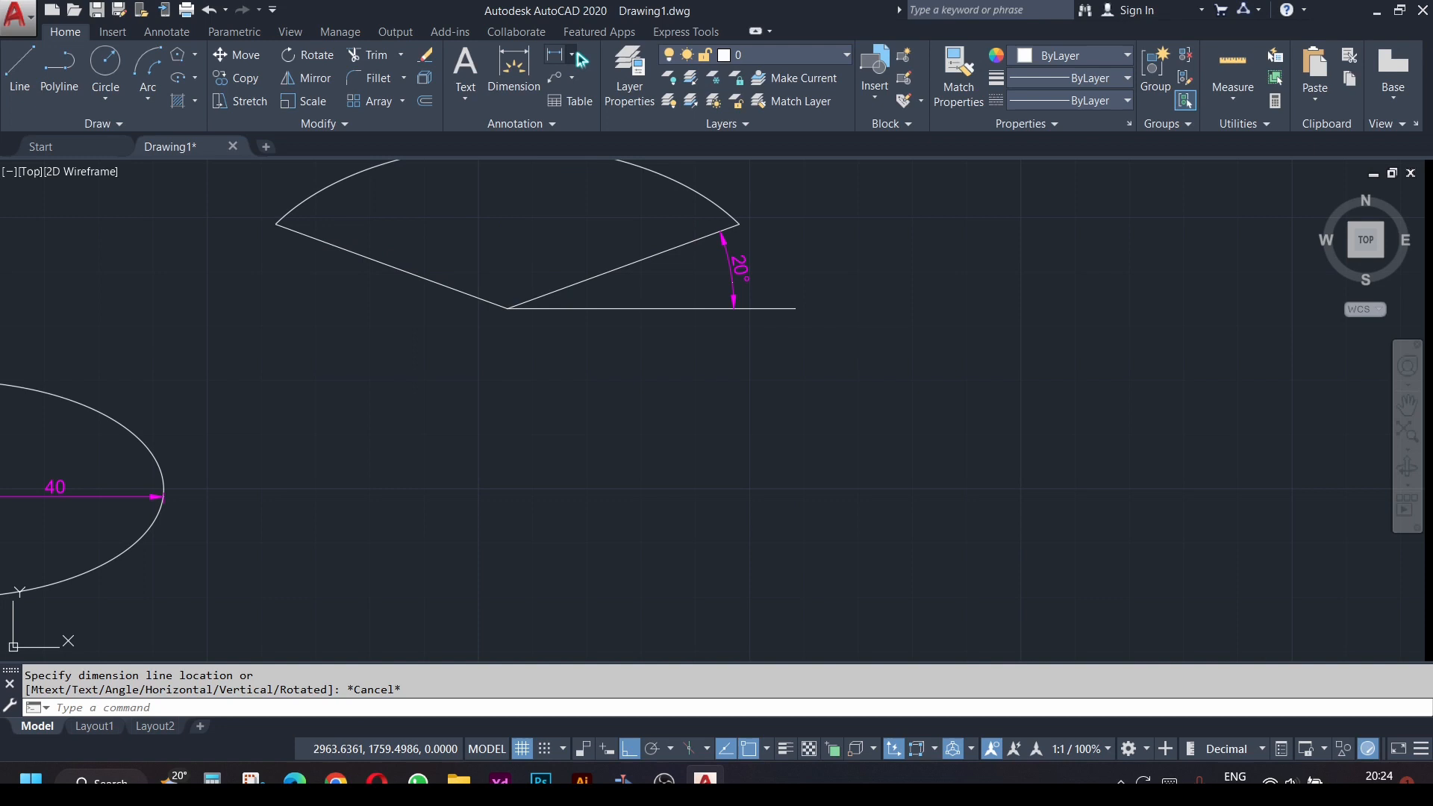
- Dimension the angle between the horizontal line and the line to the elliptical arc's left end, placing it inside the arc
{"action": "left_click", "coordinate": [573, 54]}
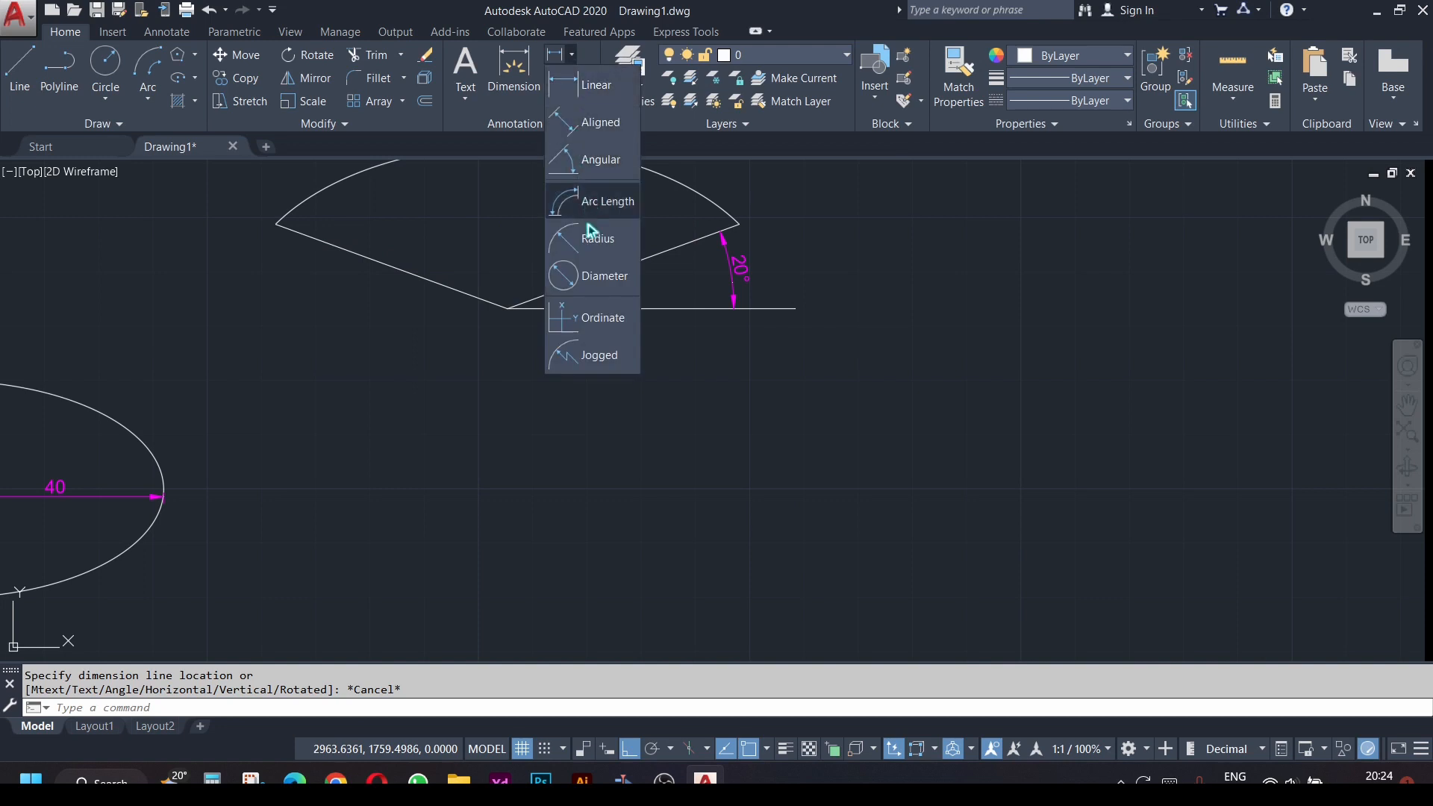
{"action": "left_click", "coordinate": [601, 159]}
{"action": "left_click", "coordinate": [625, 306]}
{"action": "left_click", "coordinate": [447, 288]}
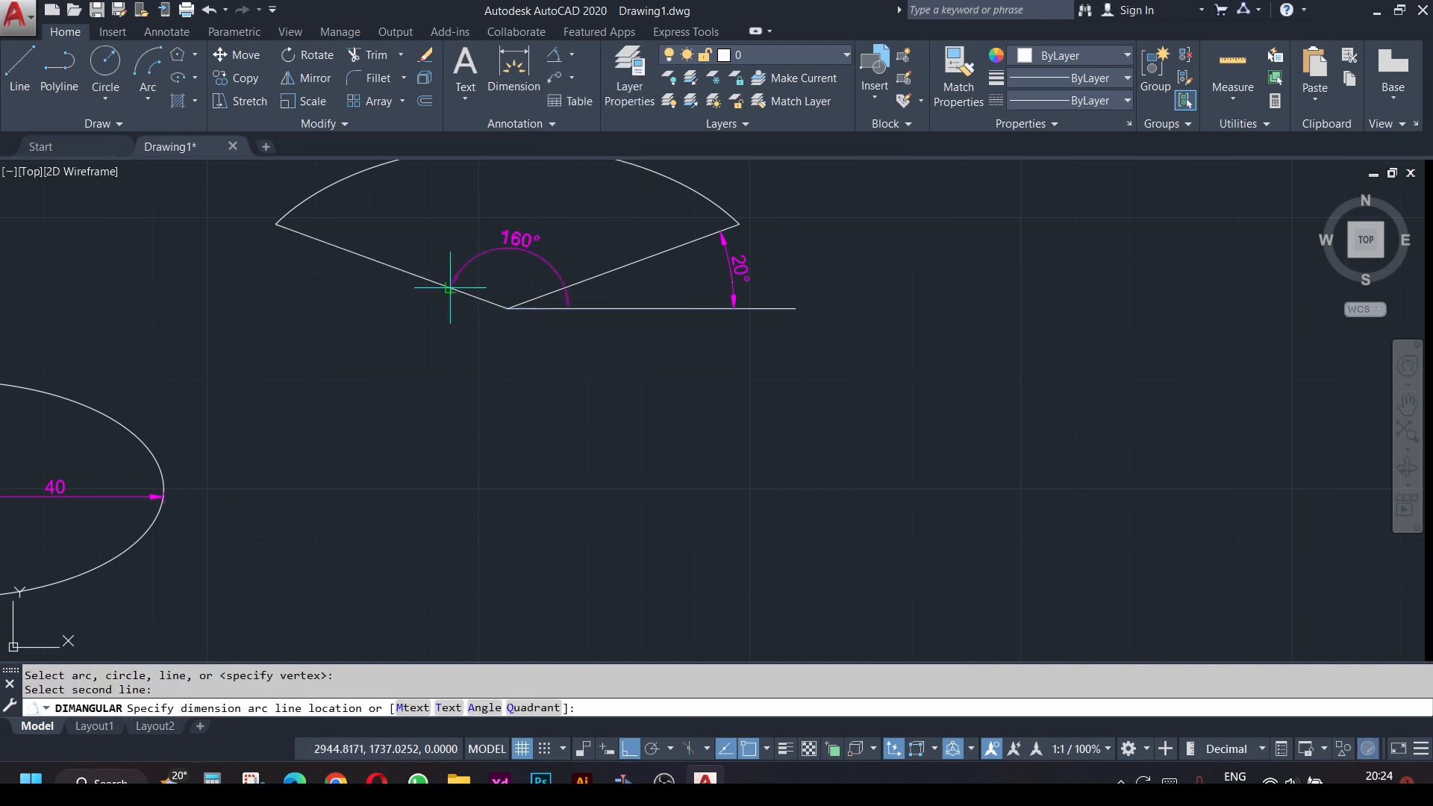
{"action": "left_click", "coordinate": [578, 216]}
{"action": "scroll", "coordinate": [597, 228], "scroll_direction": "up", "scroll_amount": 3}
{"action": "middle_click_drag", "start_coordinate": [888, 349], "coordinate": [886, 525]}
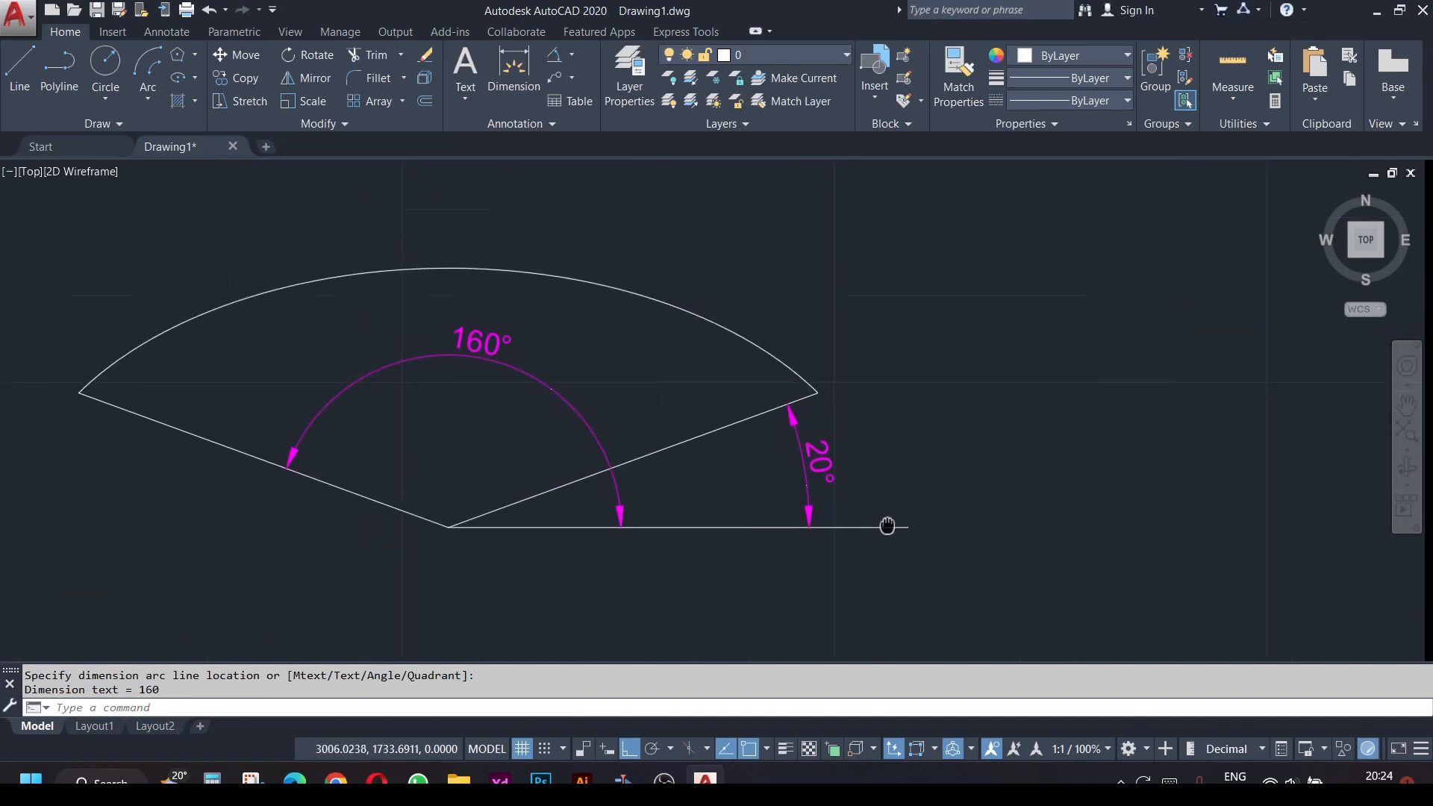
{"action": "middle_click_drag", "start_coordinate": [886, 525], "coordinate": [891, 547]}
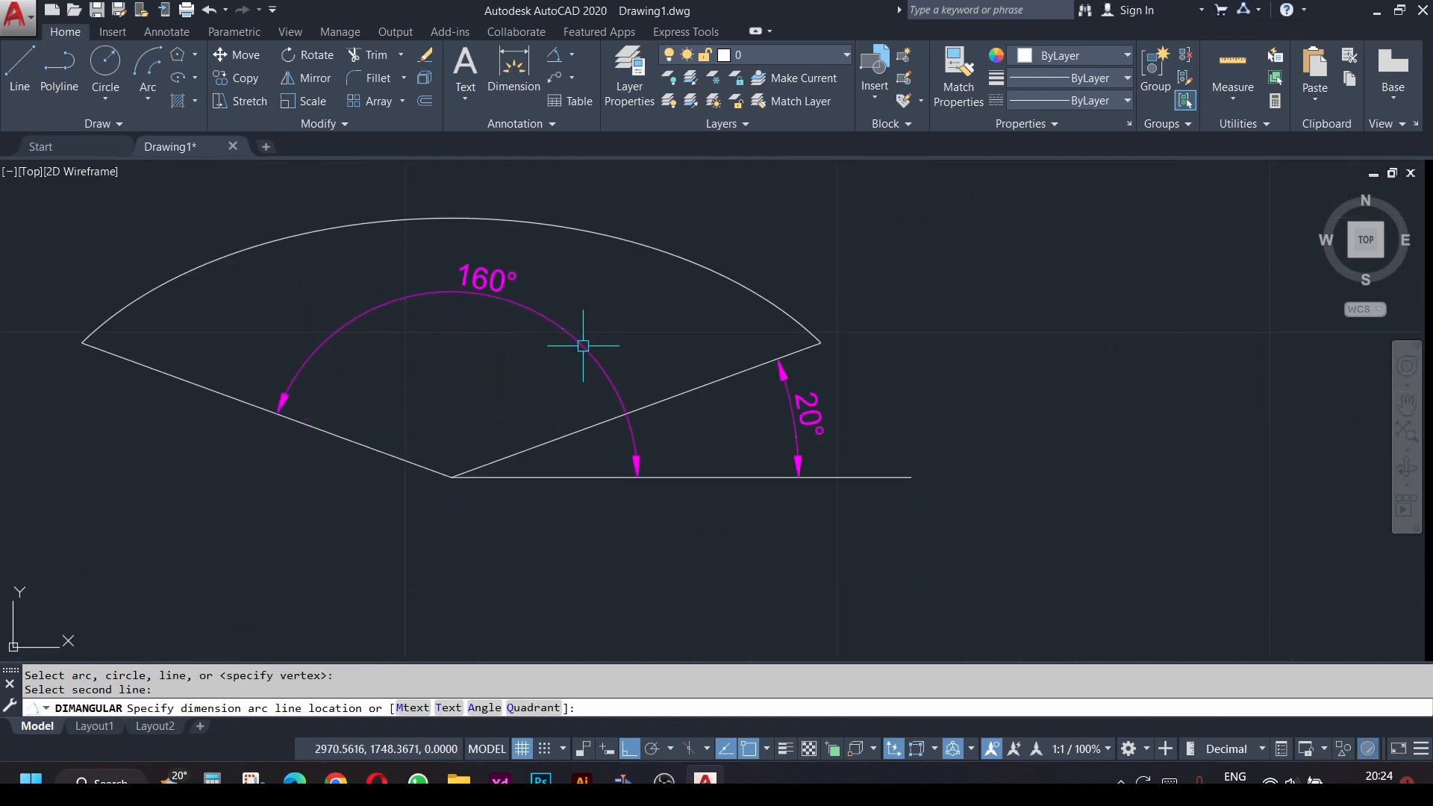
{"action": "left_click", "coordinate": [564, 329]}
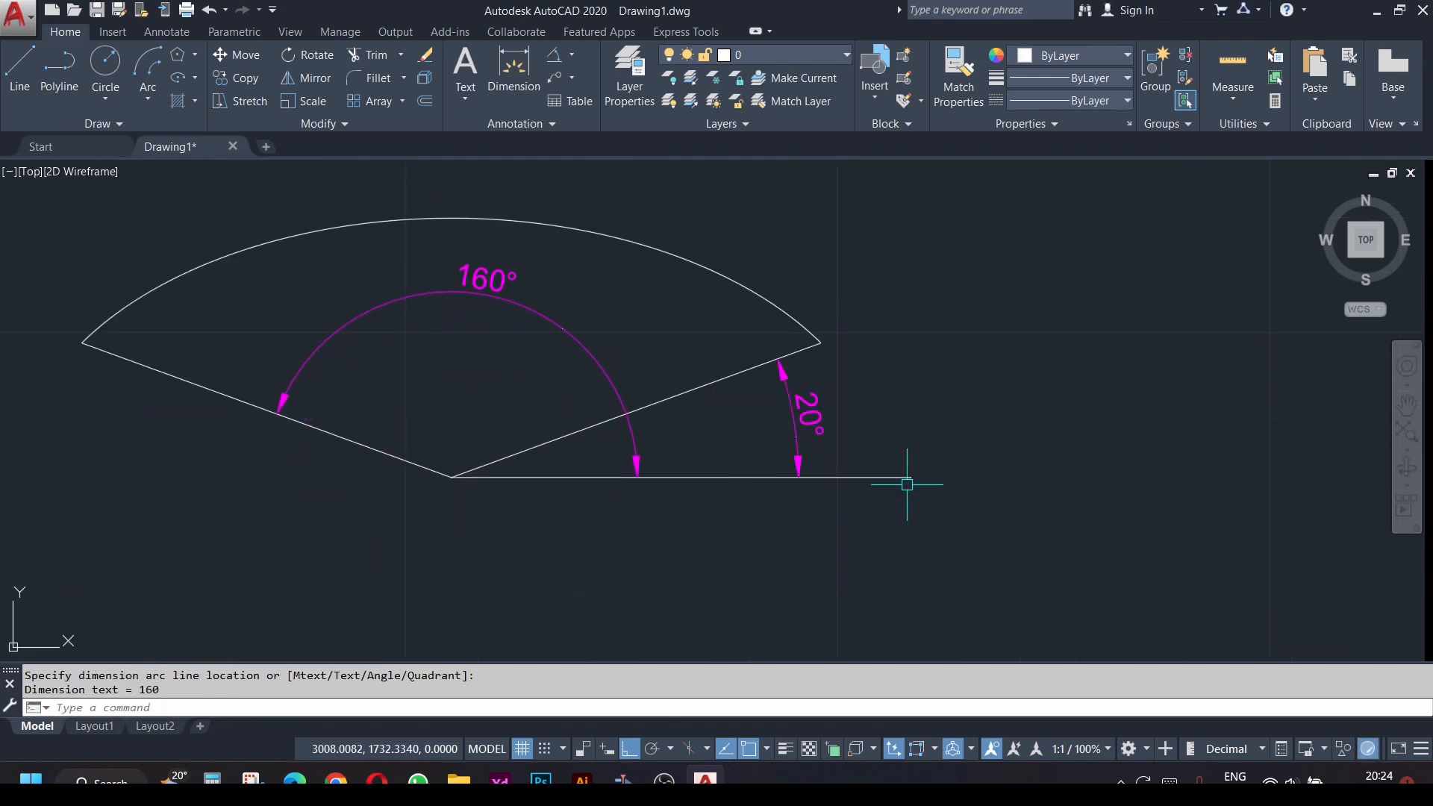
{"action": "key", "text": "Escape"}
- Draw a center-based elliptical arc below the dimensioned arc with horizontal semi-axis 60, other semi-axis 40, start angle 0 and end angle 245
{"action": "middle_click_drag", "start_coordinate": [935, 423], "coordinate": [885, 351]}
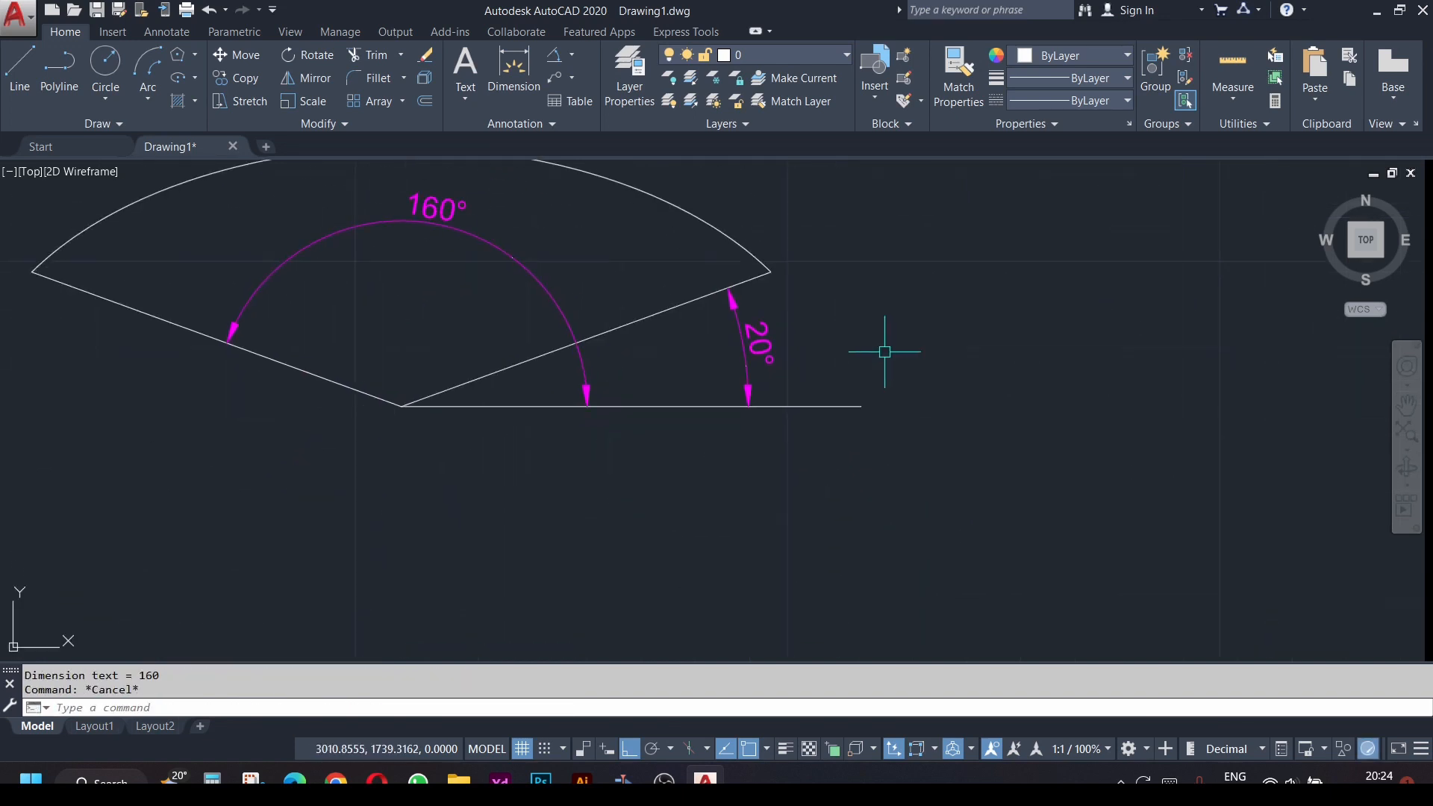
{"action": "middle_click_drag", "start_coordinate": [415, 403], "coordinate": [388, 346]}
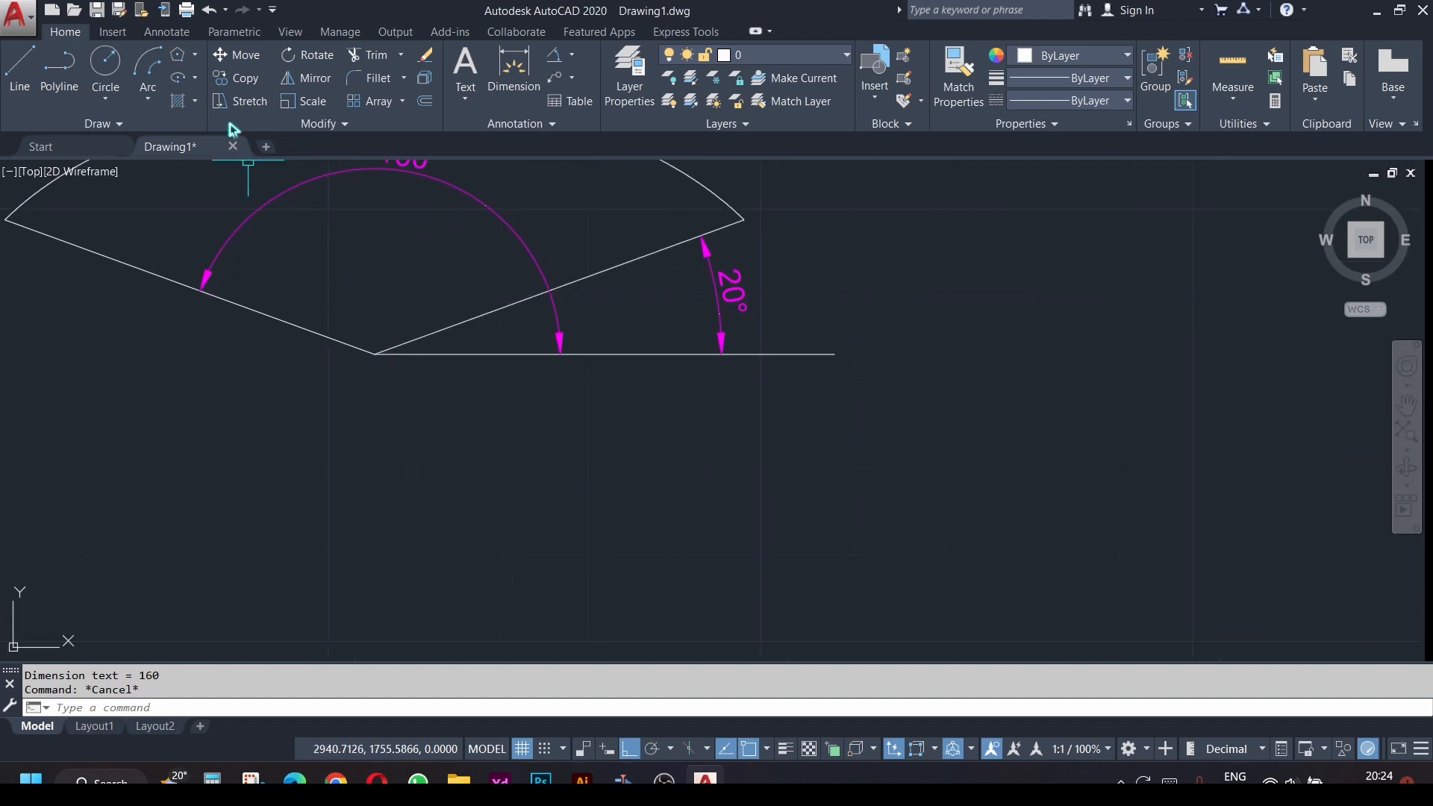
{"action": "type", "text": "el"}
{"action": "key", "text": "Return"}
{"action": "type", "text": "a"}
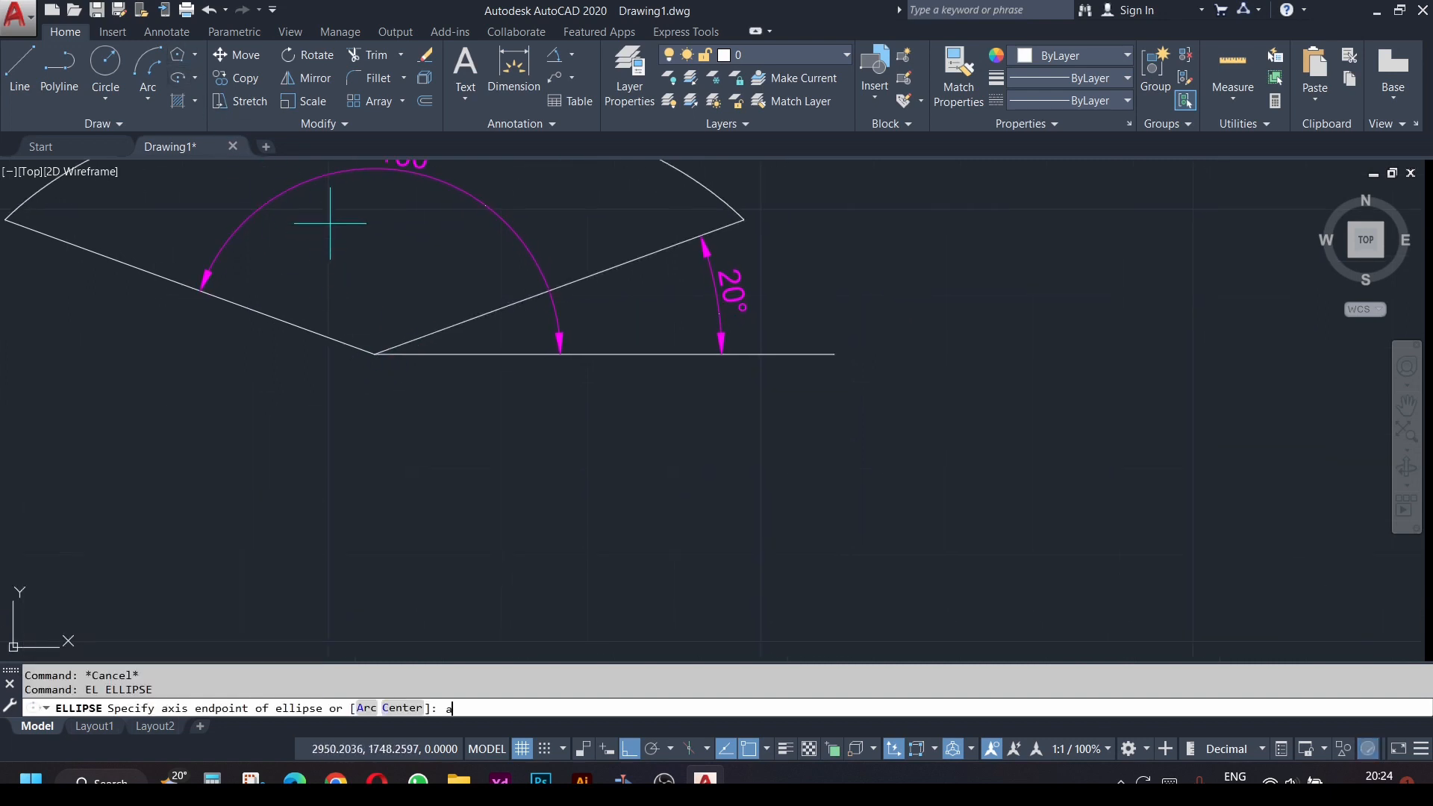
{"action": "key", "text": "Return"}
{"action": "type", "text": "c"}
{"action": "key", "text": "Return"}
{"action": "middle_click_drag", "start_coordinate": [697, 360], "coordinate": [680, 247]}
{"action": "scroll", "coordinate": [681, 247], "scroll_direction": "down", "scroll_amount": 2}
{"action": "left_click", "coordinate": [468, 534]}
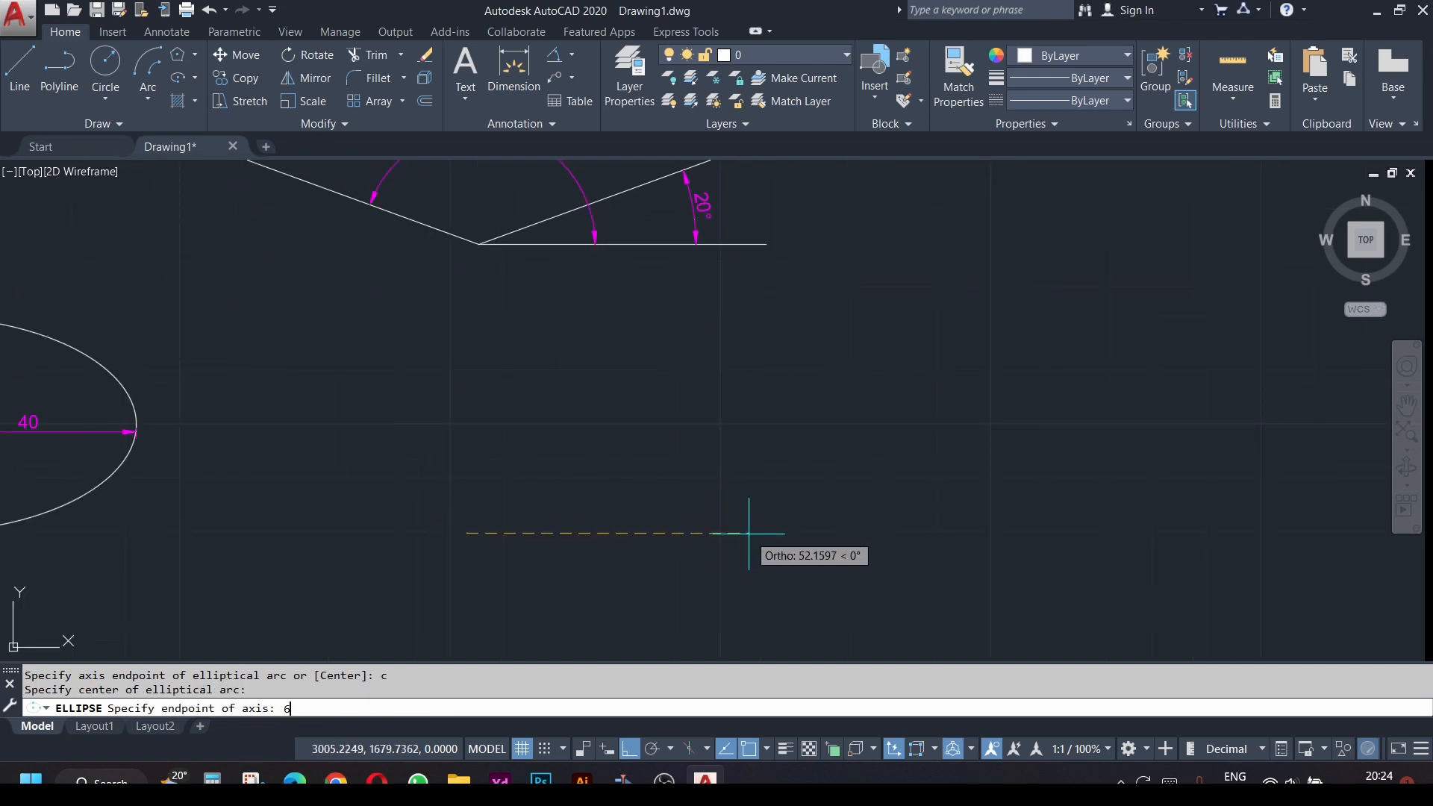
{"action": "key", "text": "Return"}
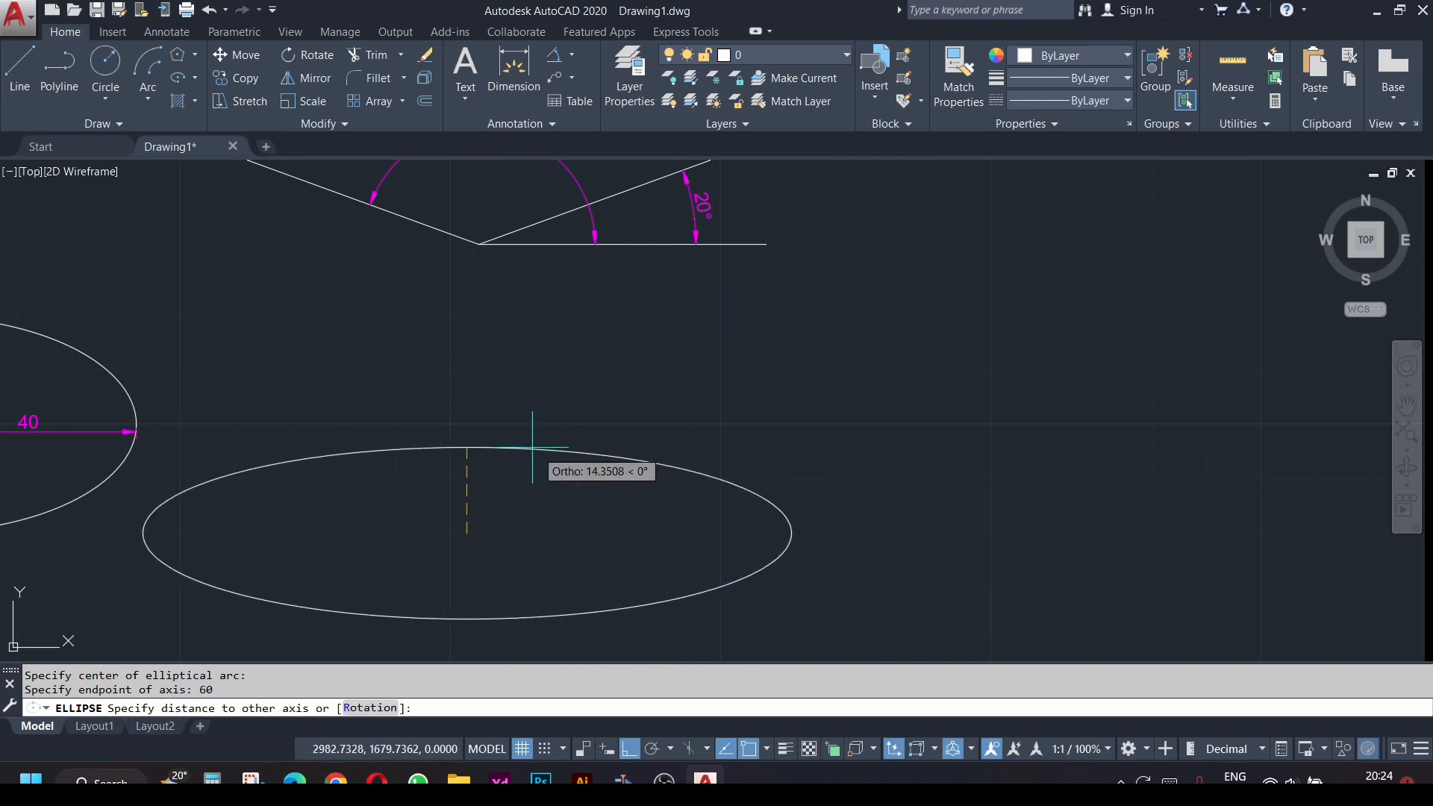
{"action": "type", "text": "40"}
{"action": "key", "text": "Return"}
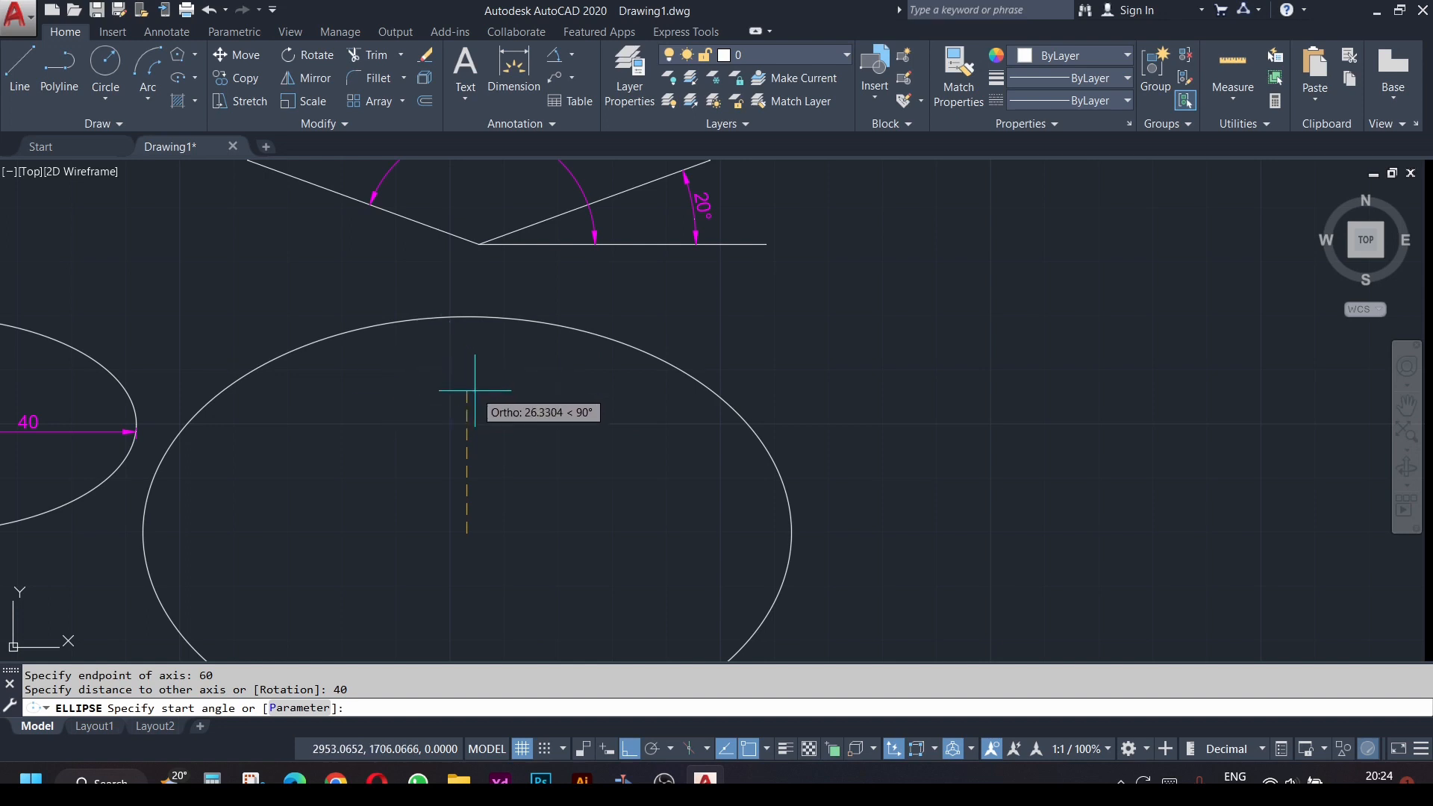
{"action": "type", "text": "0"}
{"action": "key", "text": "Return"}
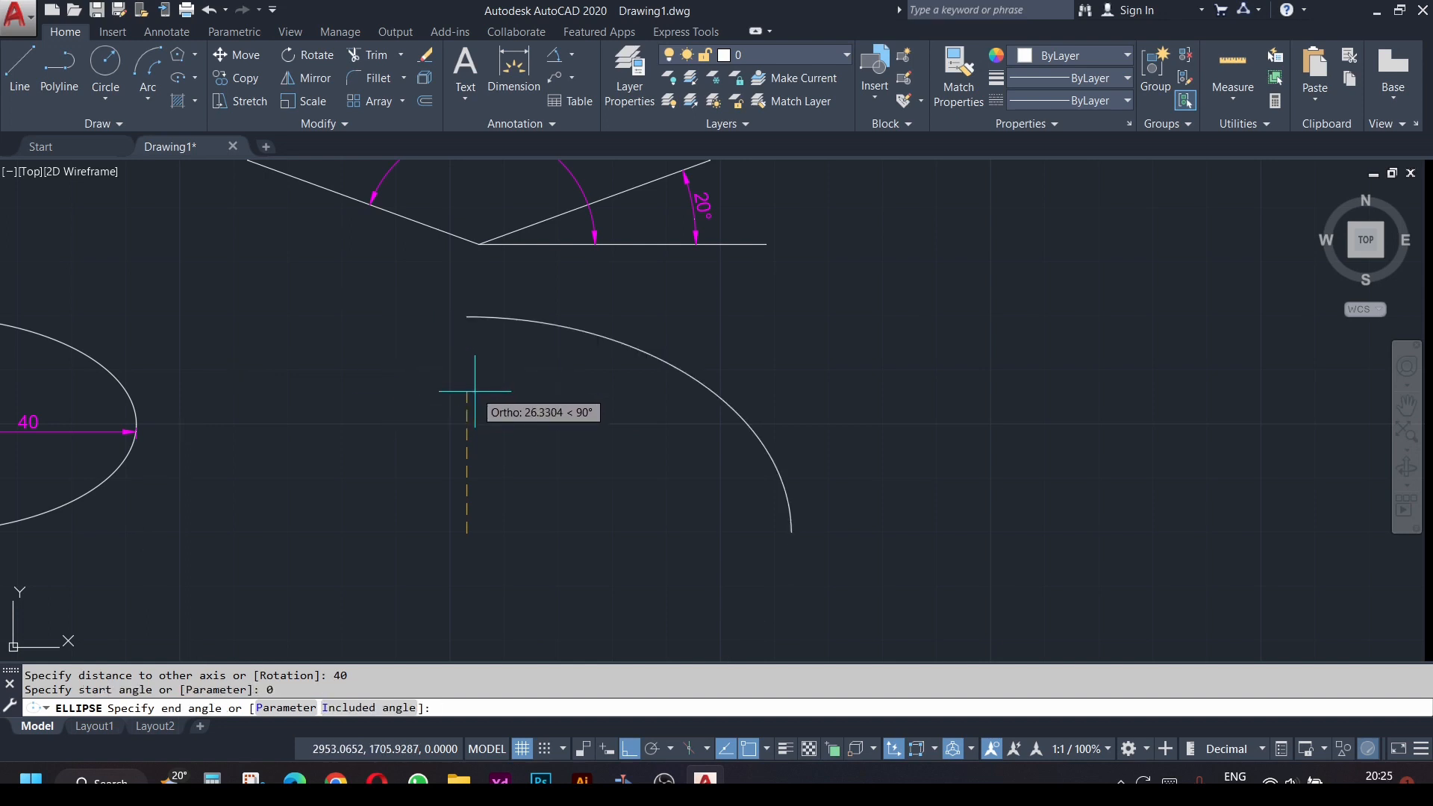
{"action": "key", "text": "Return"}
- Draw connected lines from the new elliptical arc's right end to its center and on to its lower end
{"action": "scroll", "coordinate": [478, 418], "scroll_direction": "down", "scroll_amount": 5}
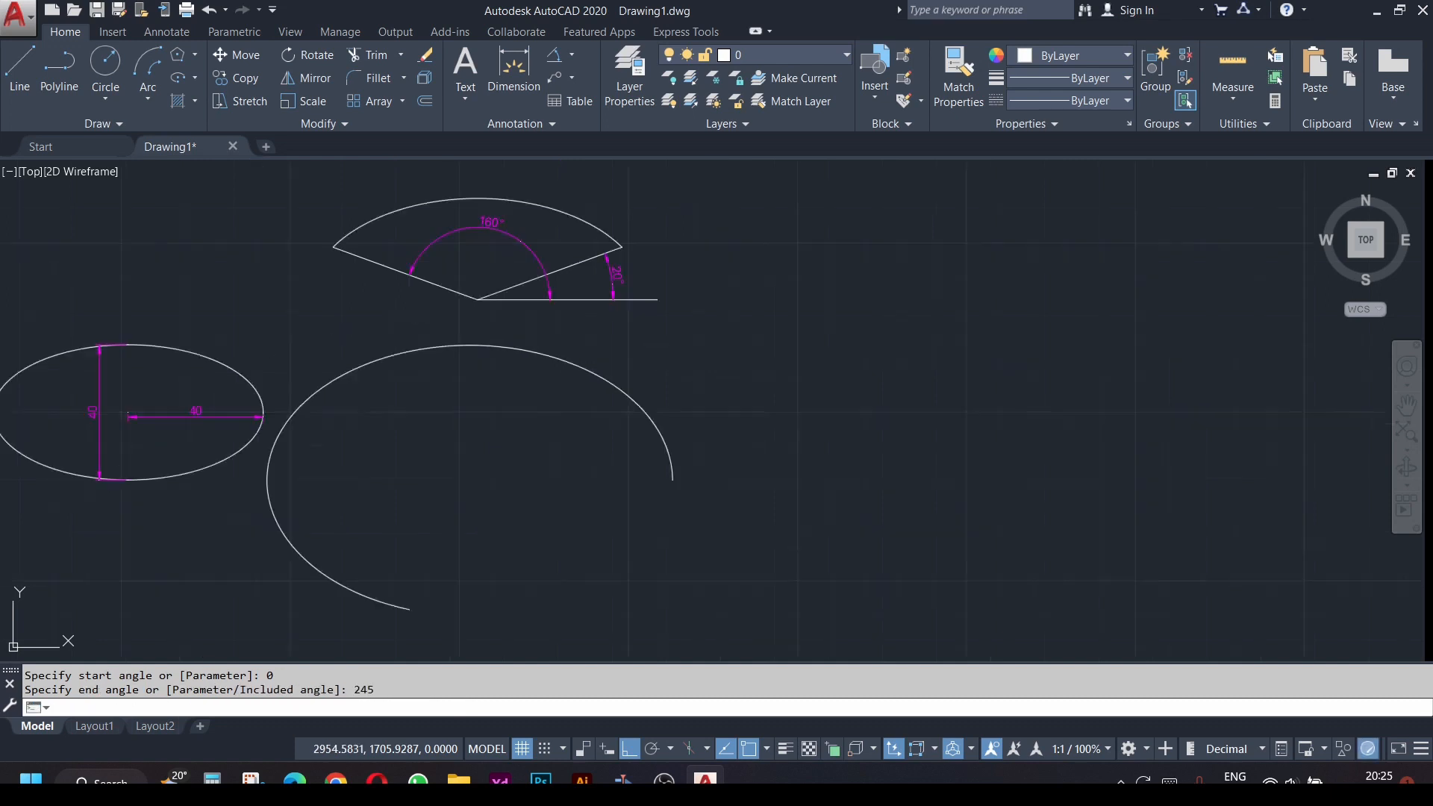
{"action": "mouse_move", "coordinate": [489, 502]}
{"action": "middle_mouse_down"}
{"action": "mouse_move", "coordinate": [457, 272]}
{"action": "mouse_move", "coordinate": [481, 325]}
{"action": "middle_mouse_up"}
{"action": "scroll", "coordinate": [463, 289], "scroll_direction": "up", "scroll_amount": 4}
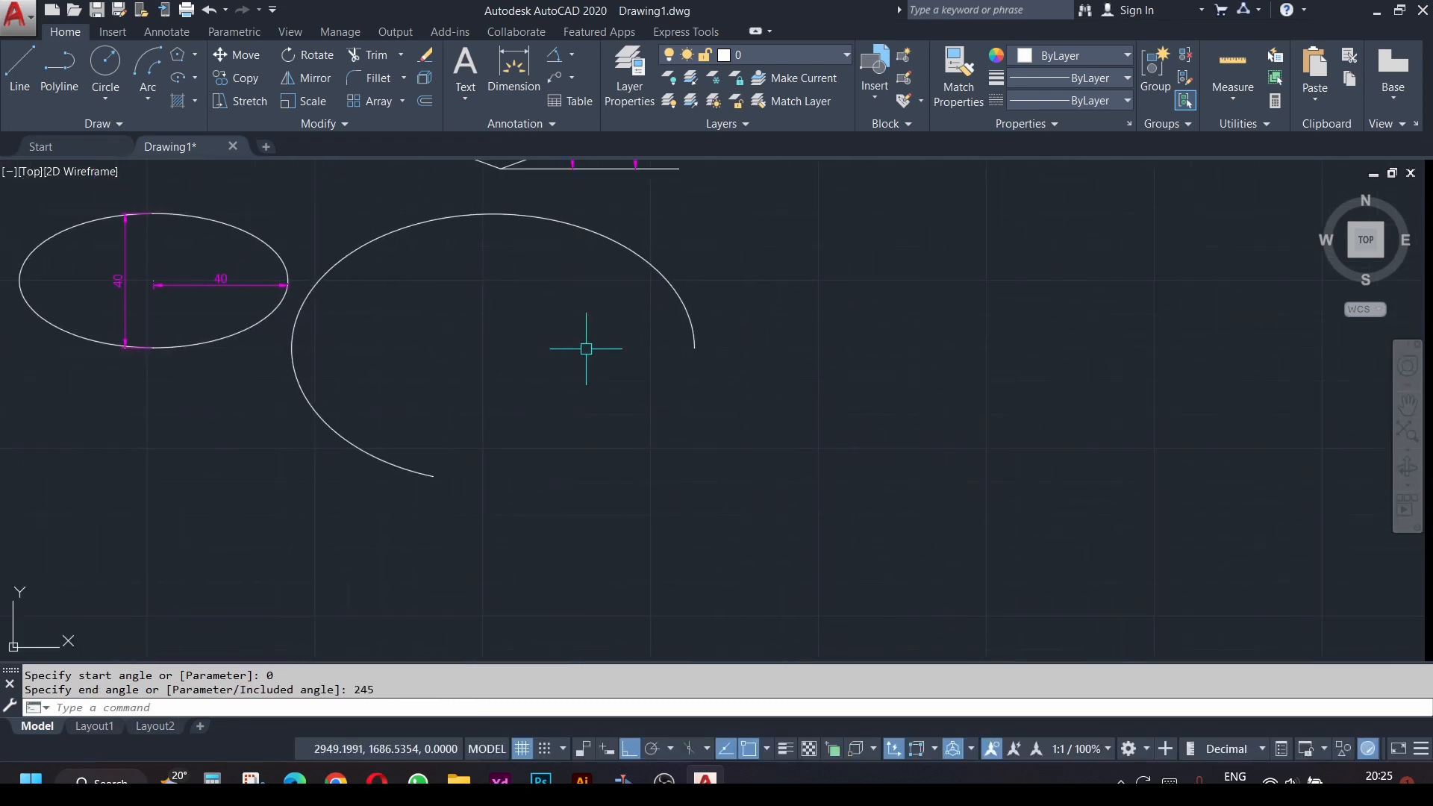
{"action": "type", "text": "l"}
{"action": "key", "text": "Return"}
{"action": "left_click", "coordinate": [694, 347]}
{"action": "left_click", "coordinate": [492, 348]}
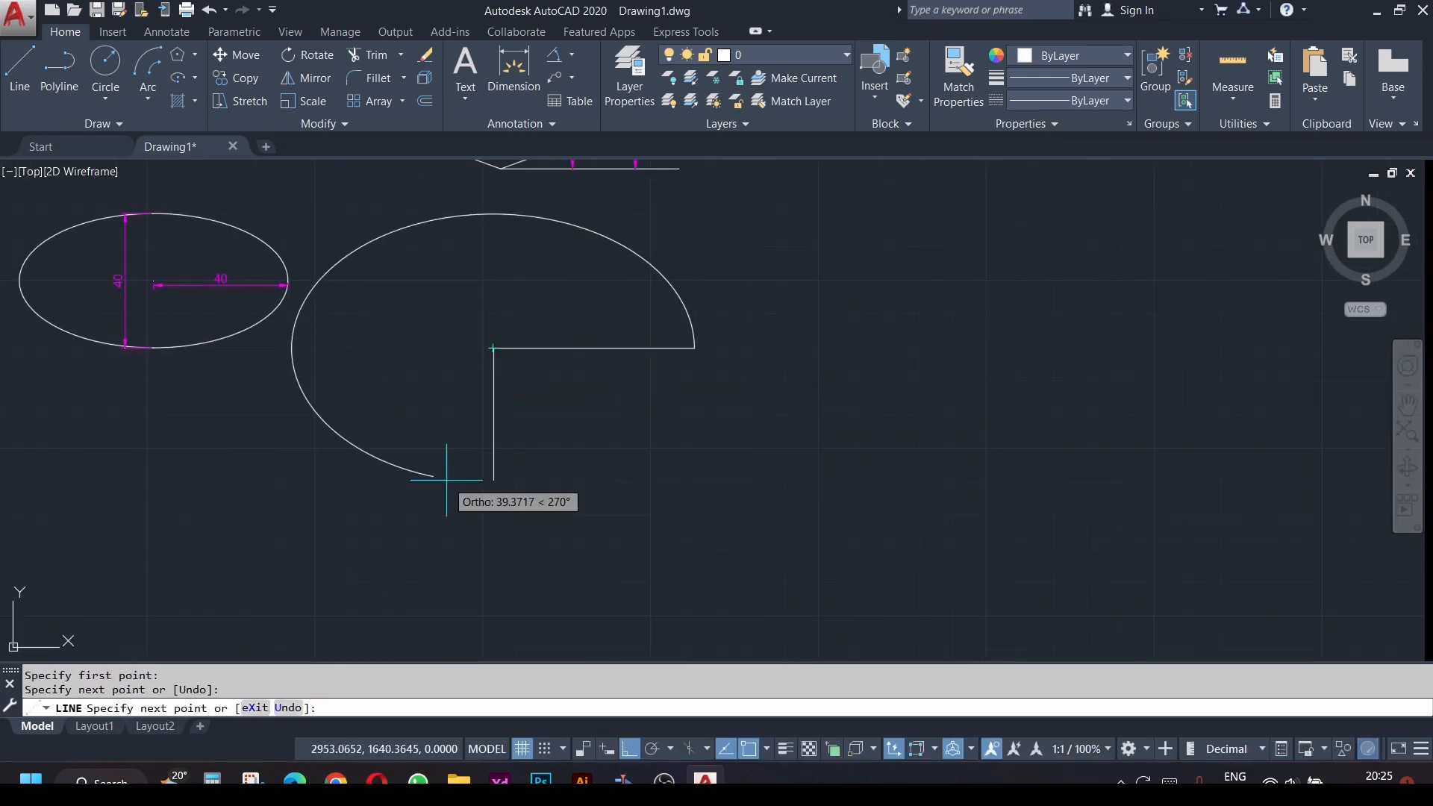
{"action": "left_click", "coordinate": [433, 475]}
{"action": "key", "text": "Escape"}
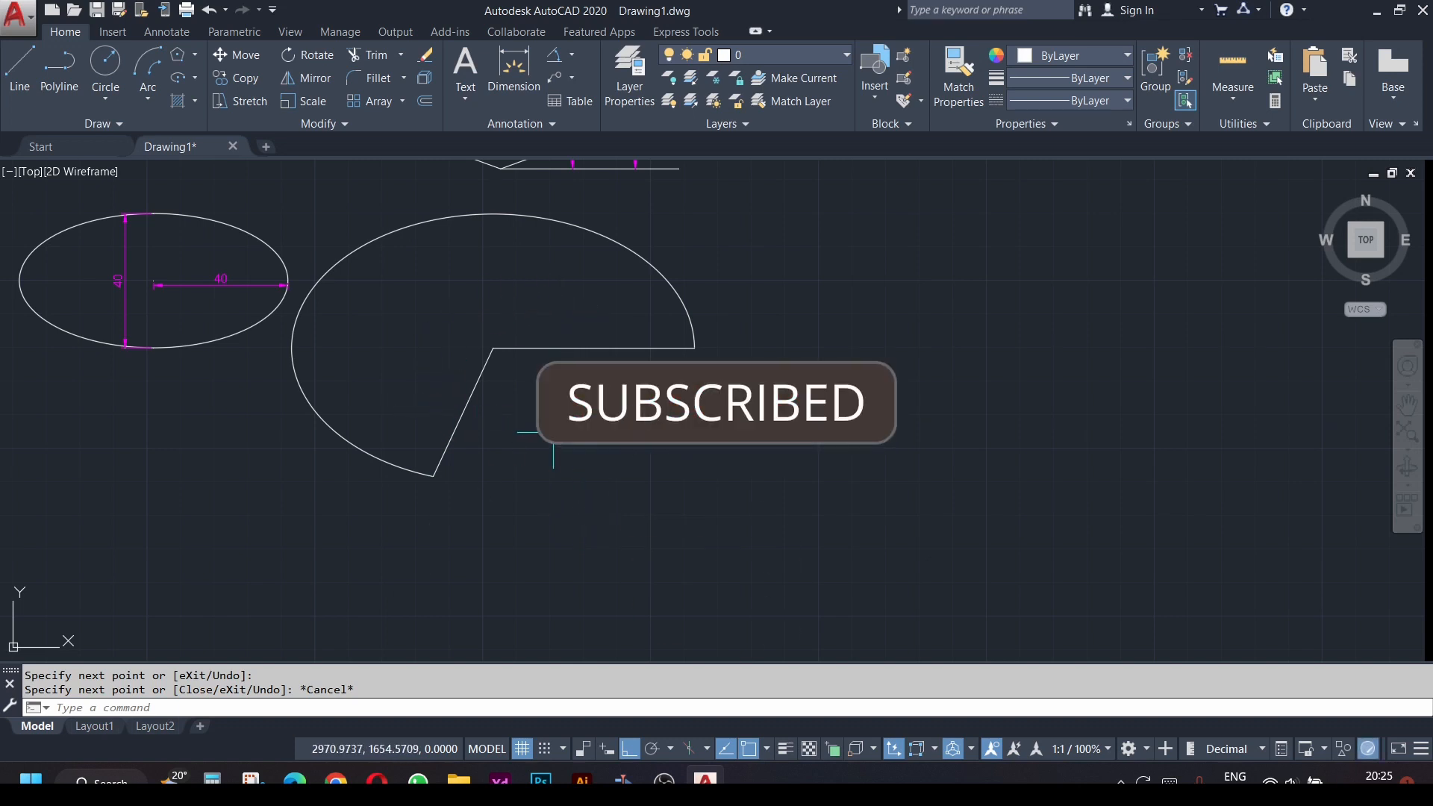
{"action": "middle_click_drag", "start_coordinate": [640, 574], "coordinate": [768, 575]}
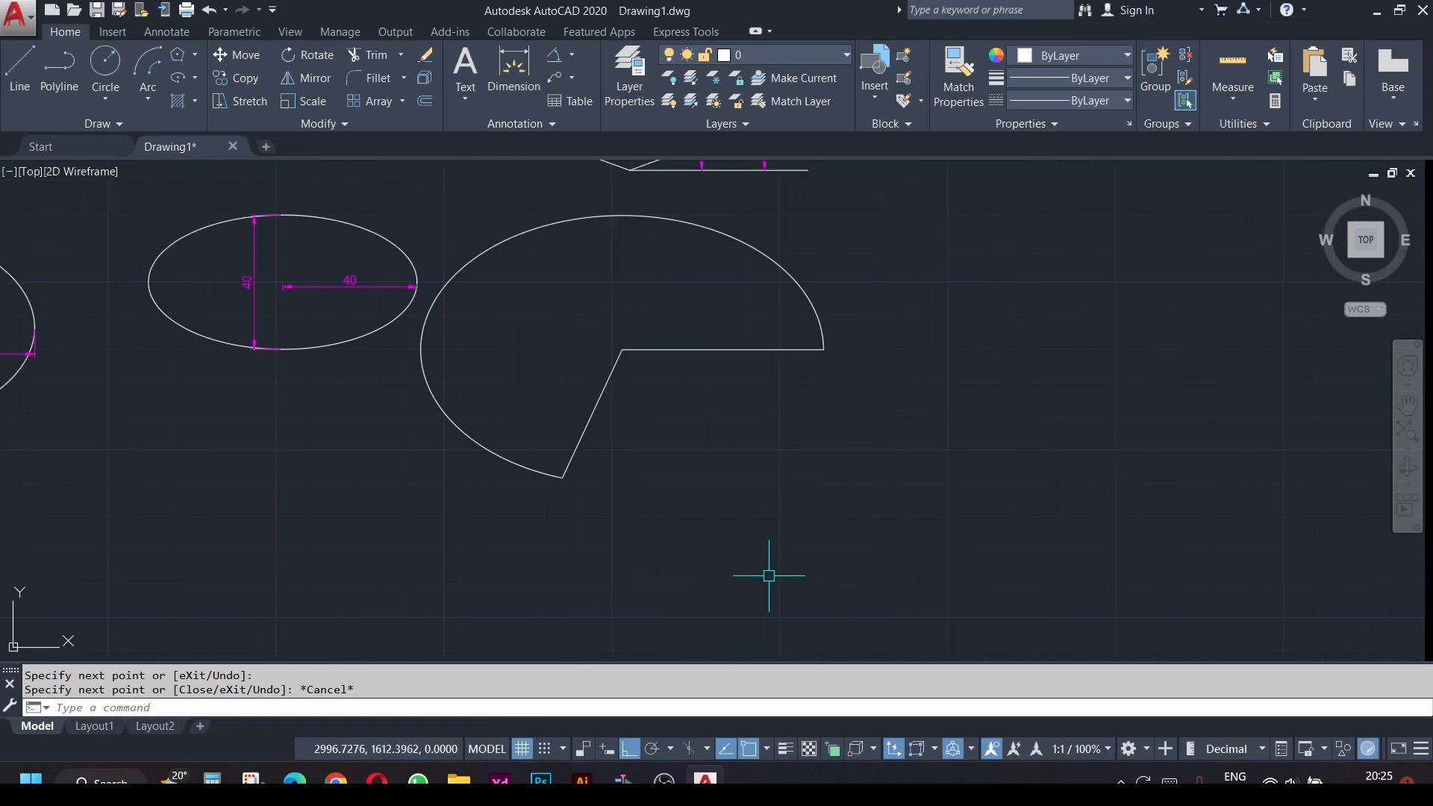